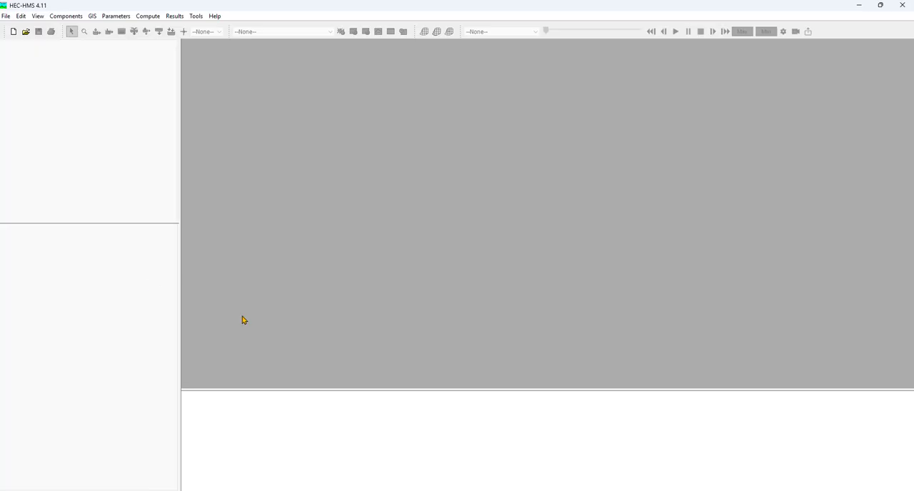
# Examine the contents of the Outlet and Sample DEM folders inside the HMS DEMO folder on the desktop.
pyautogui.click(455, 489)
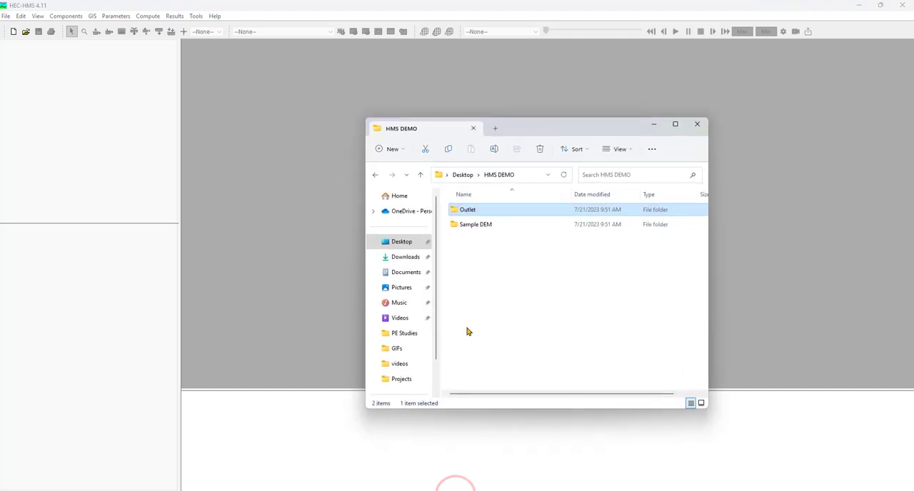
pyautogui.doubleClick(476, 210)
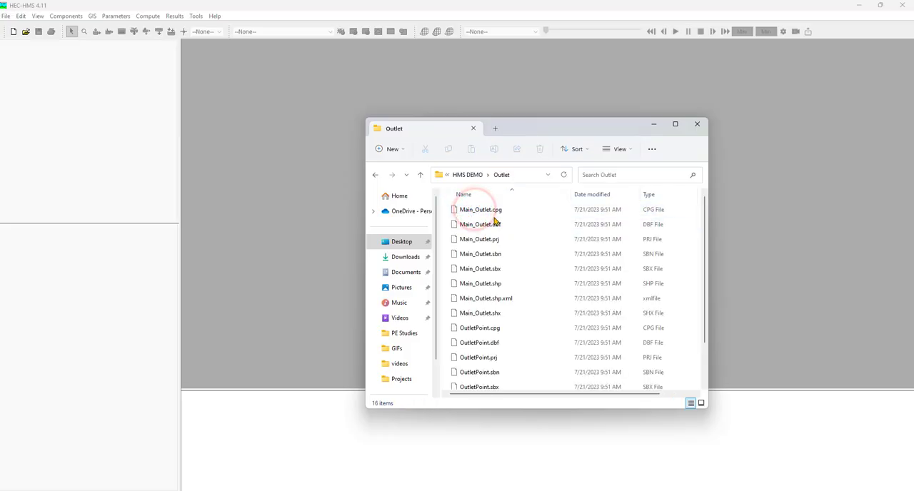
pyautogui.click(420, 174)
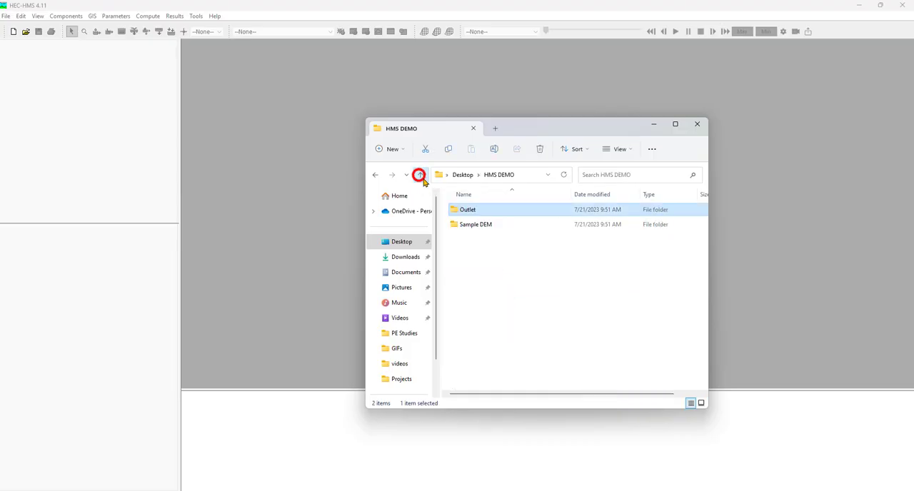
pyautogui.doubleClick(491, 227)
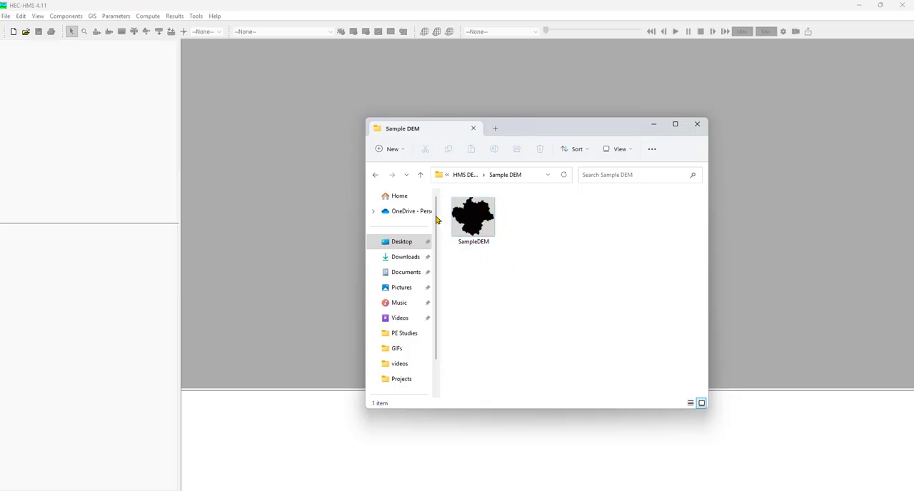
pyautogui.click(419, 176)
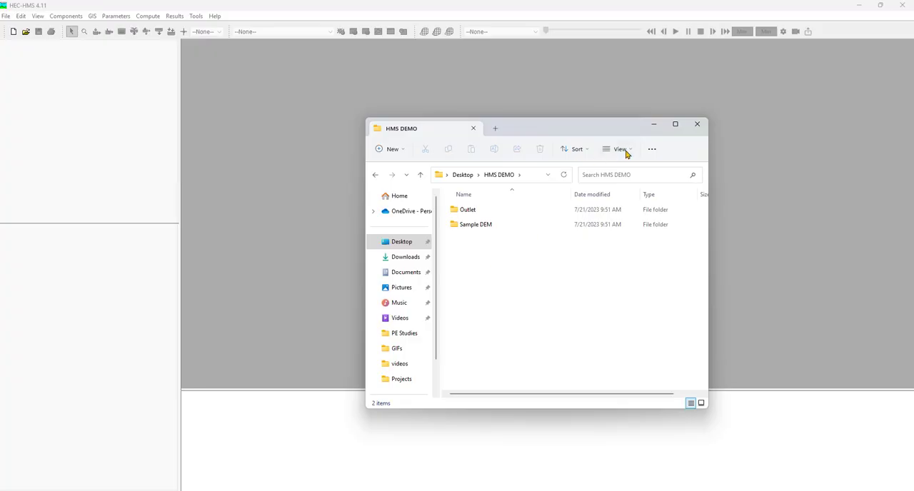
pyautogui.click(653, 125)
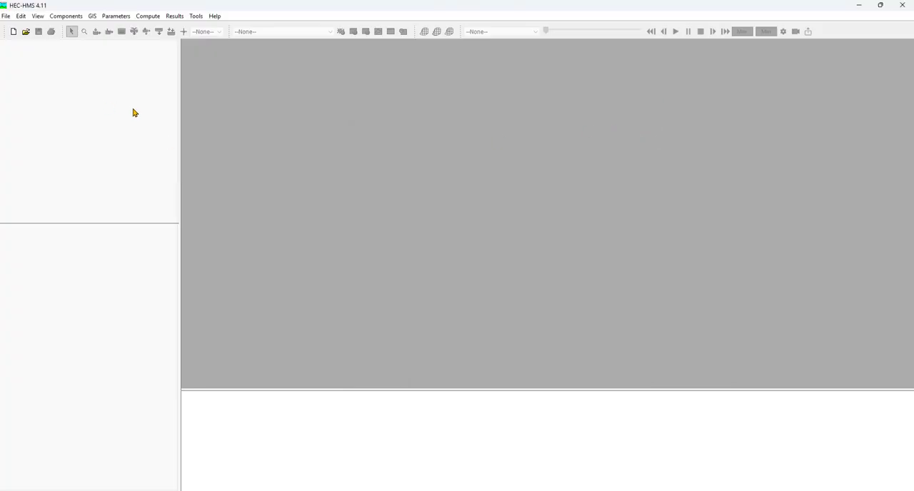
# Create a new project named HEC-HMS DEMO in the Documents folder with U.S. Customary as the default unit system.
pyautogui.click(13, 32)
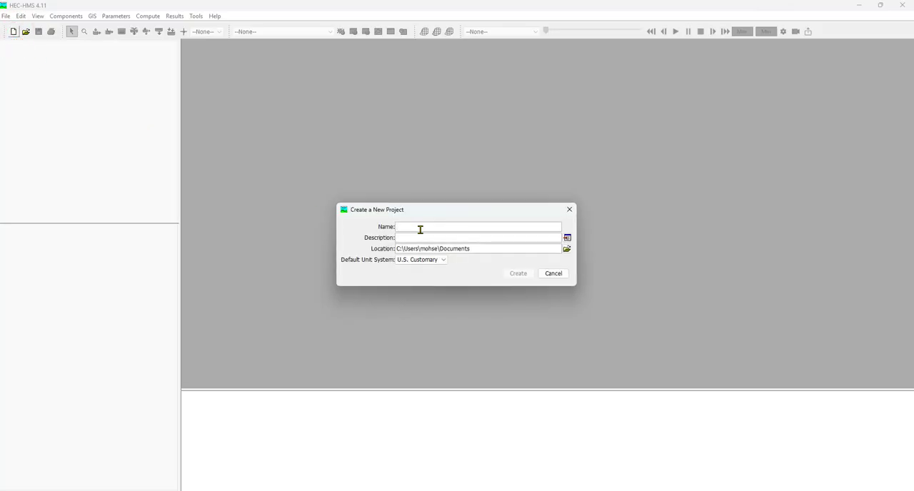
pyautogui.write('HEC-HMS DEMO')
pyautogui.click(443, 262)
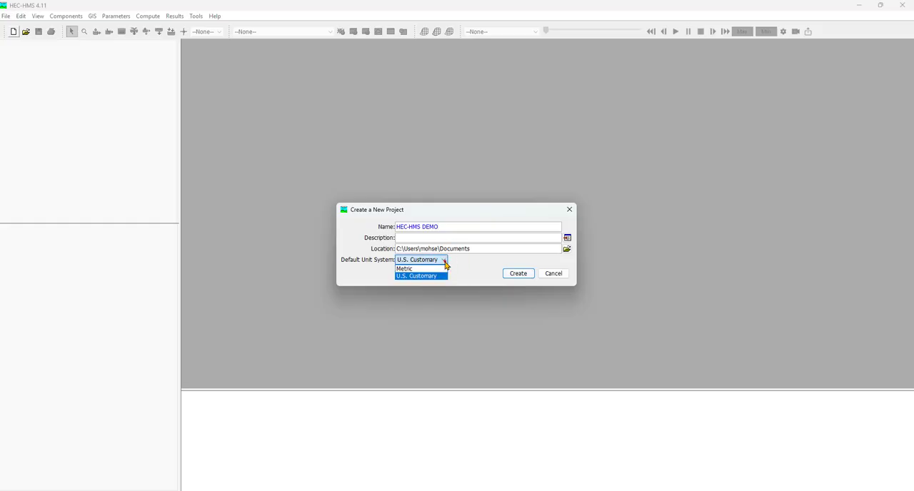
pyautogui.click(442, 260)
pyautogui.click(418, 271)
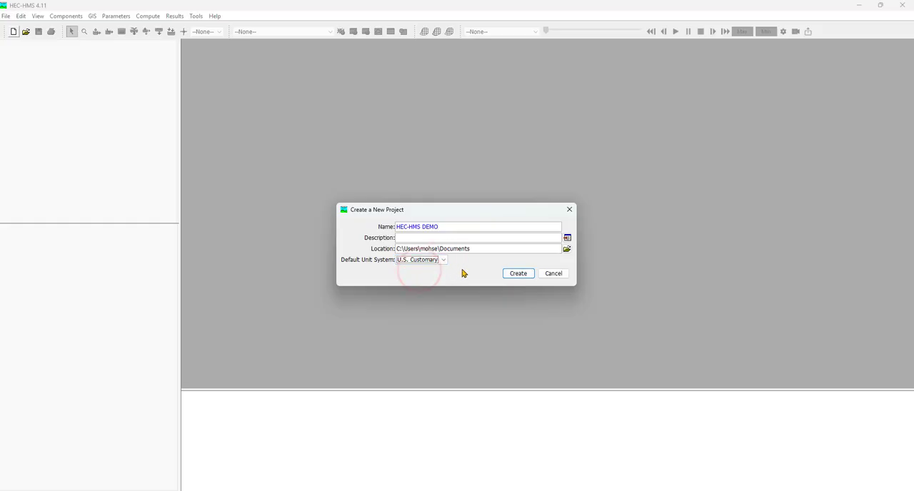
pyautogui.click(526, 275)
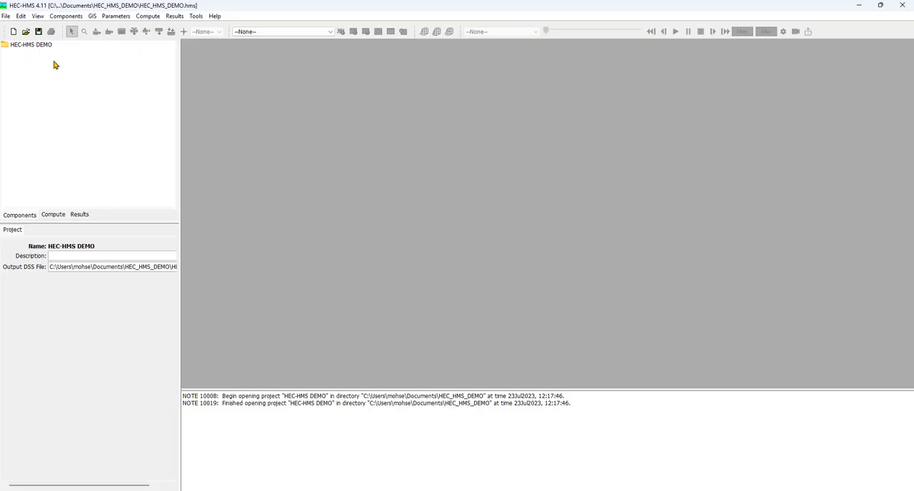
# Create a basin model named Basin in the project and open it from the Basin Models folder.
pyautogui.click(27, 45)
pyautogui.click(88, 100)
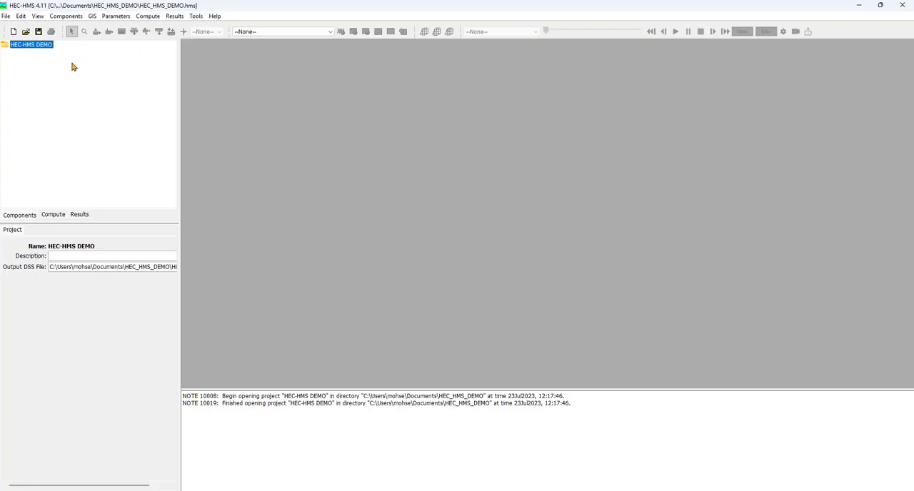
pyautogui.click(63, 18)
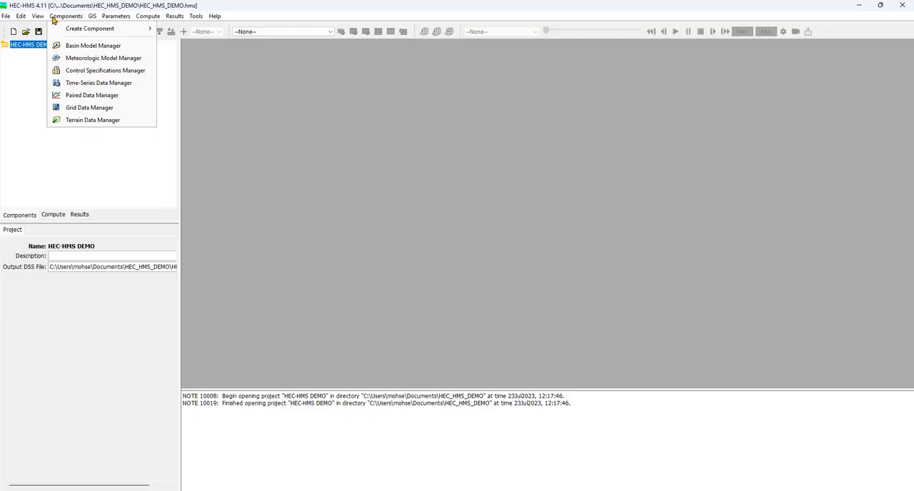
pyautogui.click(99, 49)
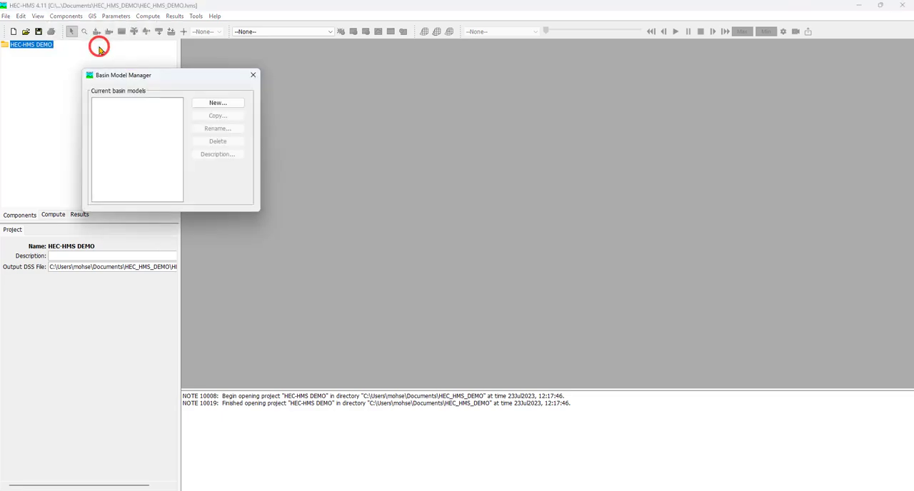
pyautogui.click(208, 104)
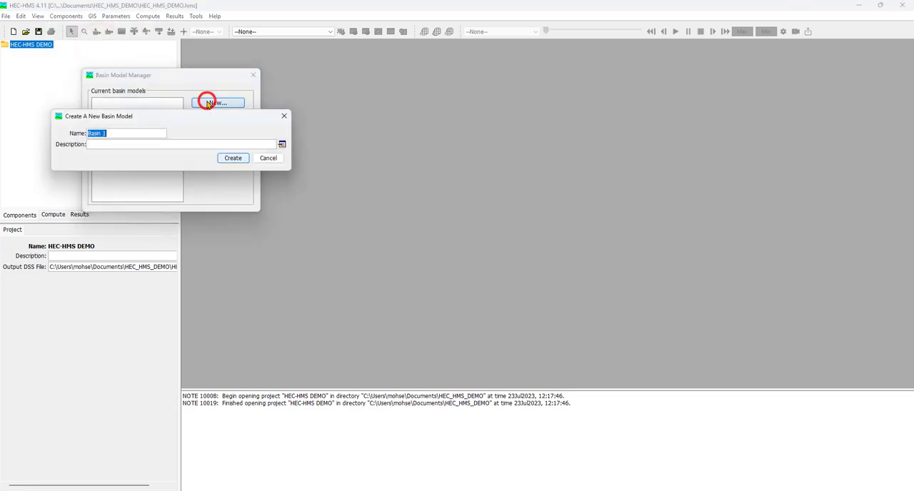
pyautogui.click(143, 131)
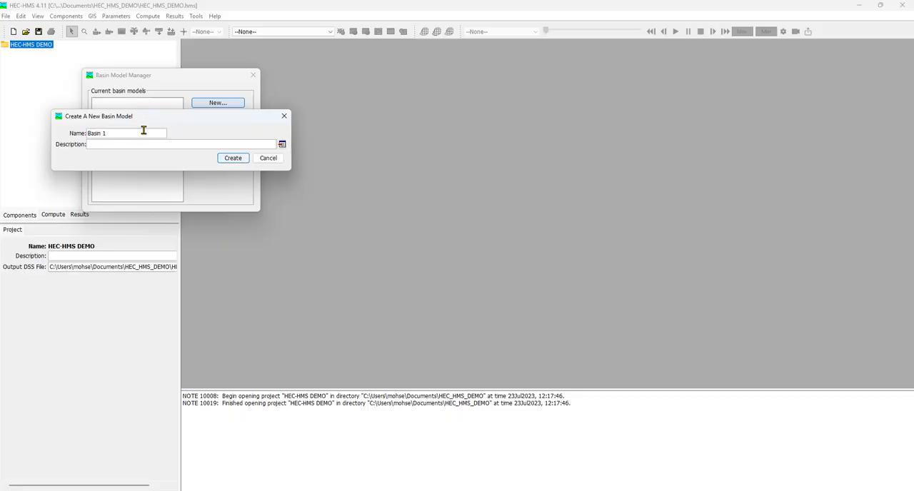
pyautogui.press('BackSpace')
pyautogui.click(238, 159)
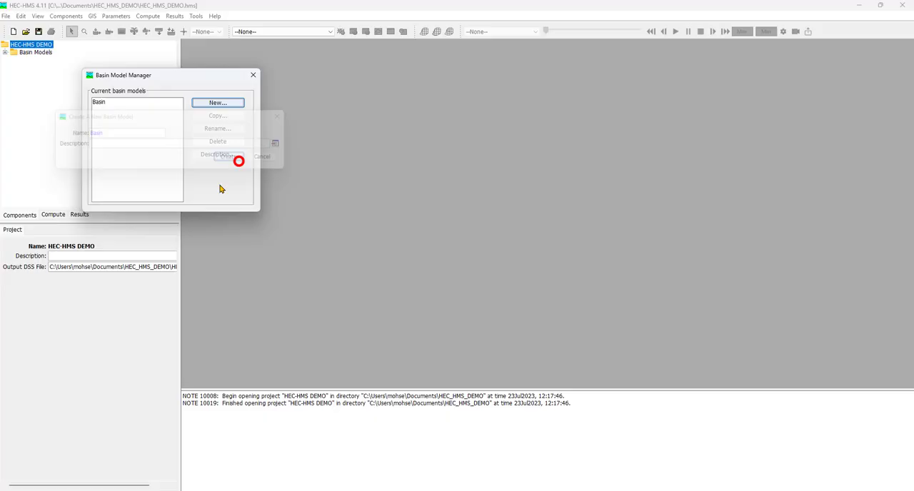
pyautogui.click(253, 75)
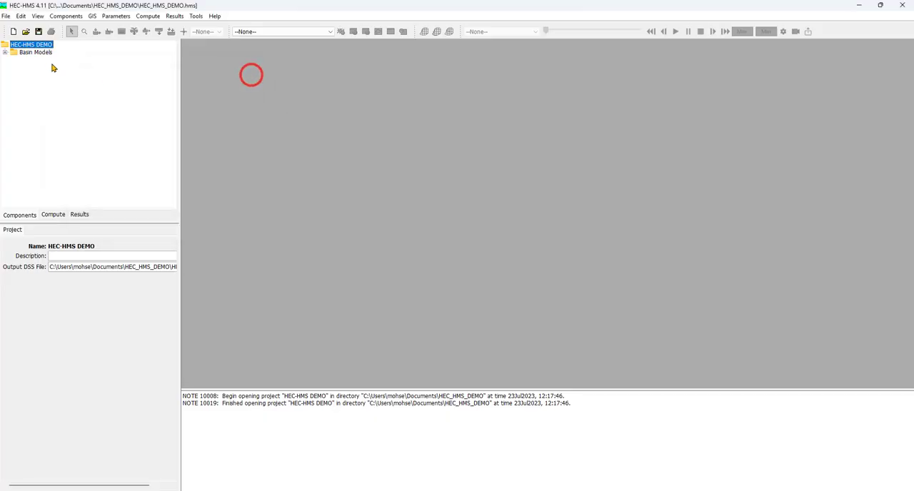
pyautogui.click(5, 53)
pyautogui.doubleClick(36, 61)
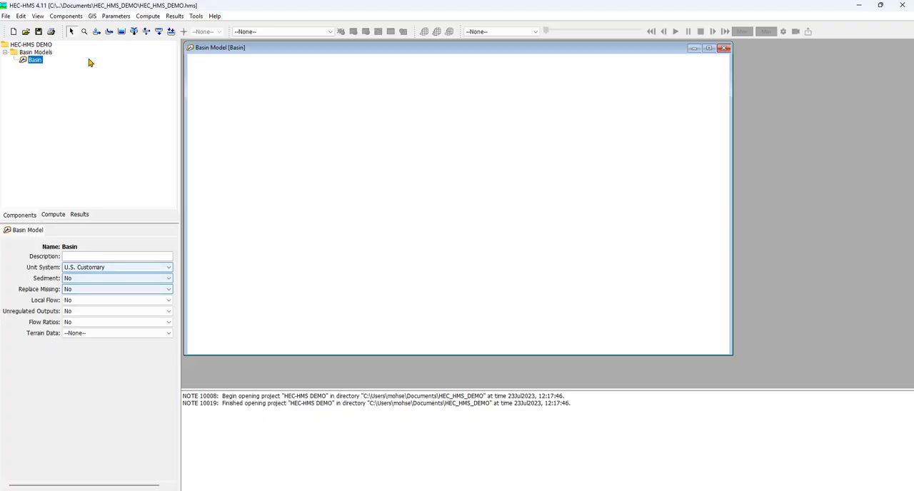
# Start a new terrain data component and name it DEM.
pyautogui.click(76, 16)
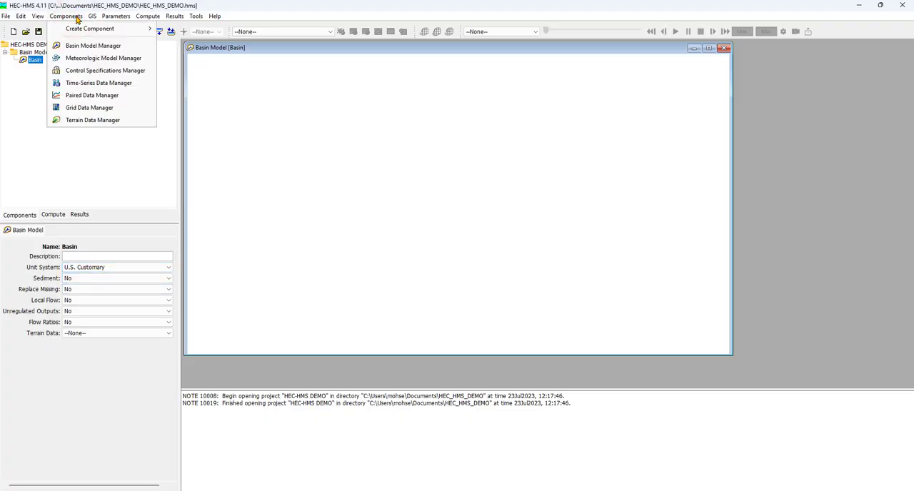
pyautogui.click(128, 123)
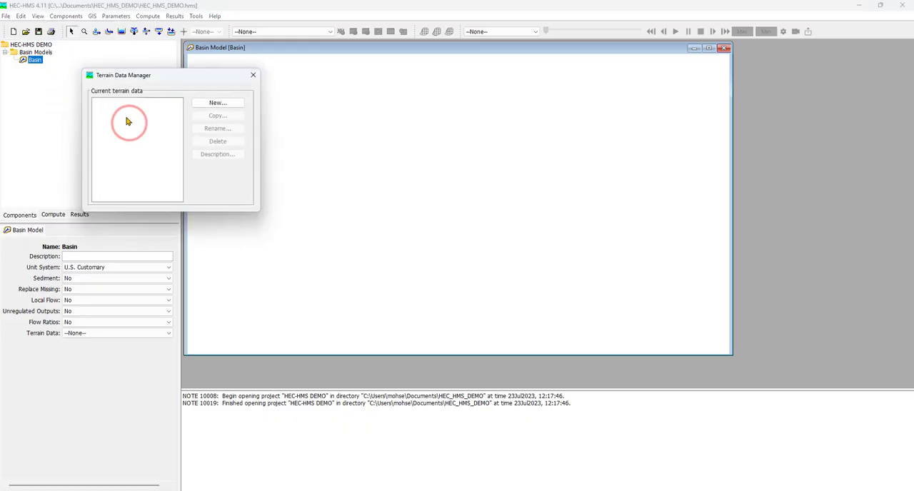
pyautogui.click(195, 102)
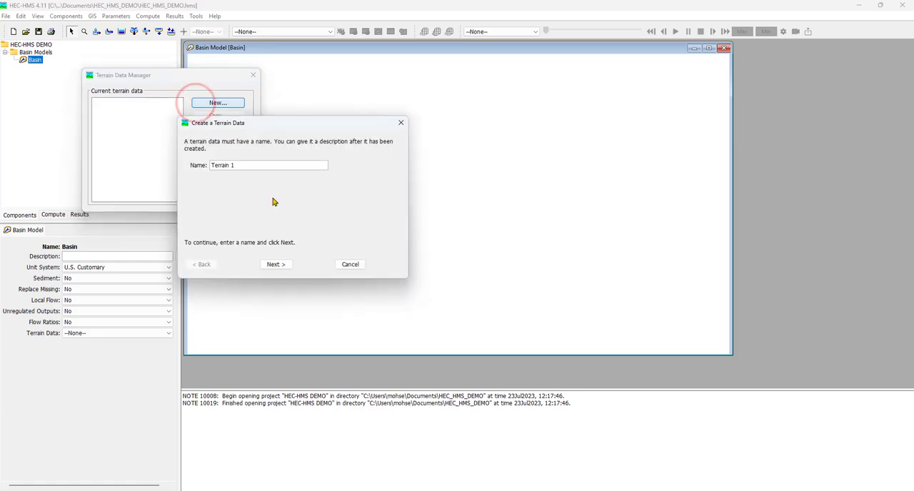
pyautogui.moveTo(247, 163); pyautogui.dragTo(194, 159)
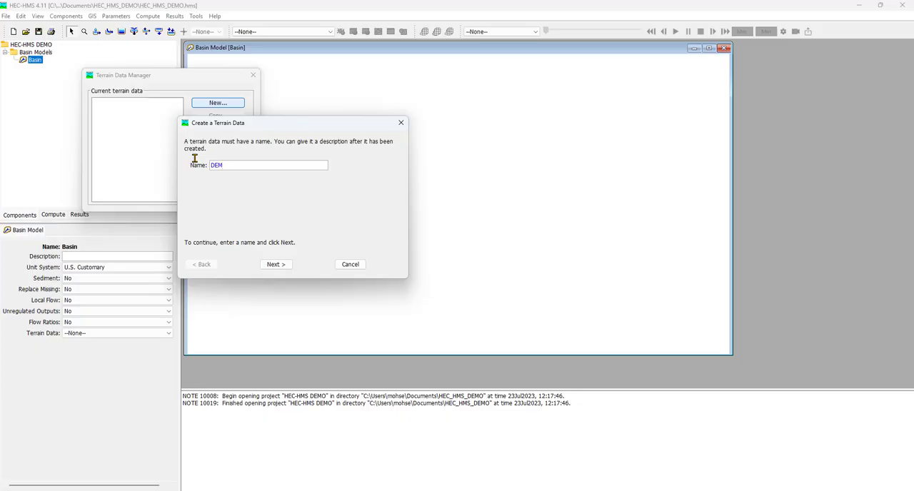
pyautogui.click(235, 193)
pyautogui.click(280, 264)
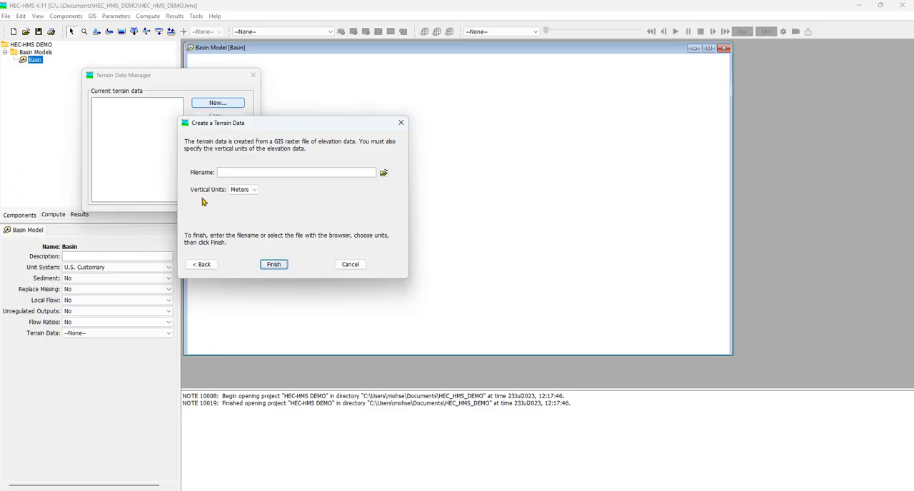
# Finish the terrain data using SampleDEM.tif from the desktop's HMS DEMO\Sample DEM folder, with vertical units in Meters.
pyautogui.click(255, 189)
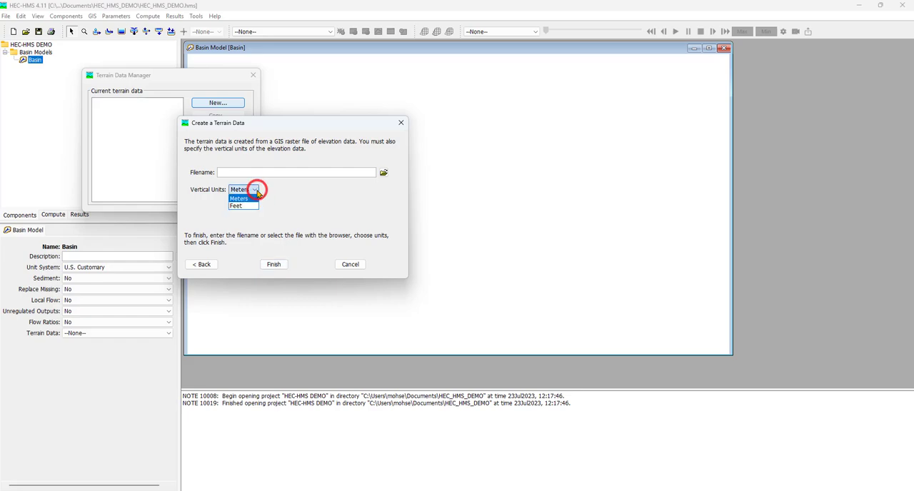
pyautogui.click(256, 189)
pyautogui.click(290, 204)
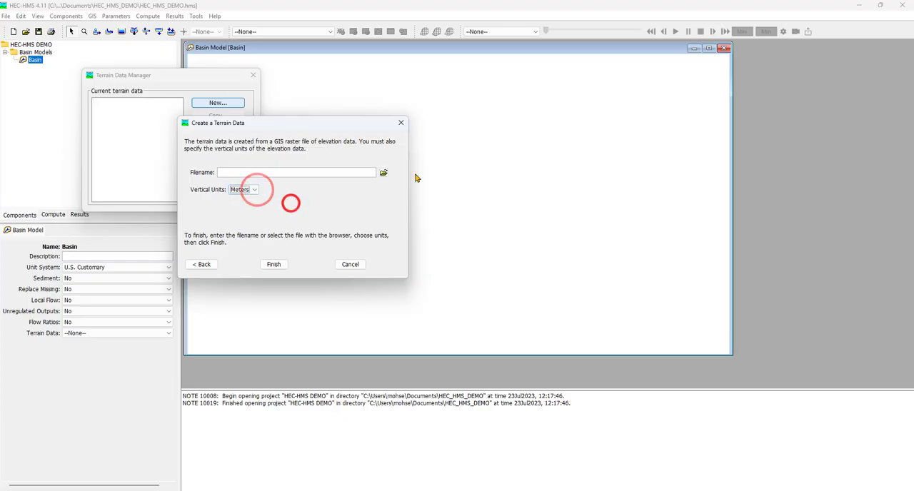
pyautogui.click(383, 173)
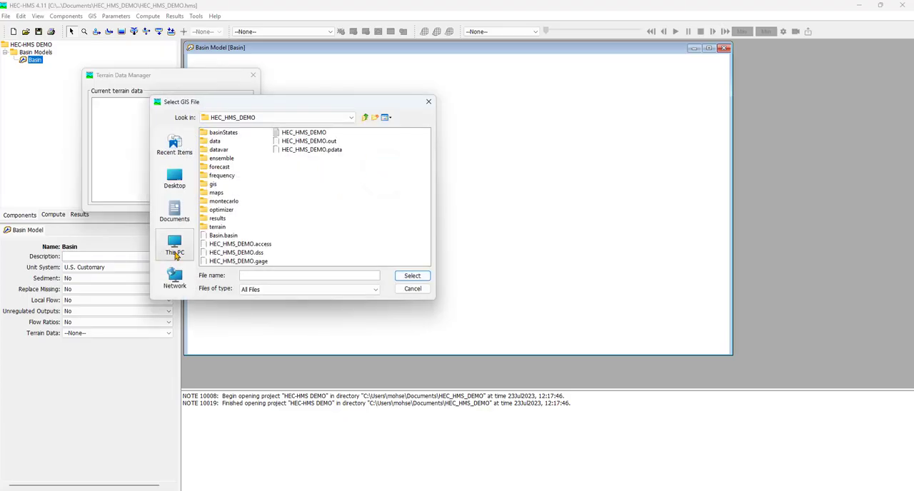
pyautogui.click(175, 178)
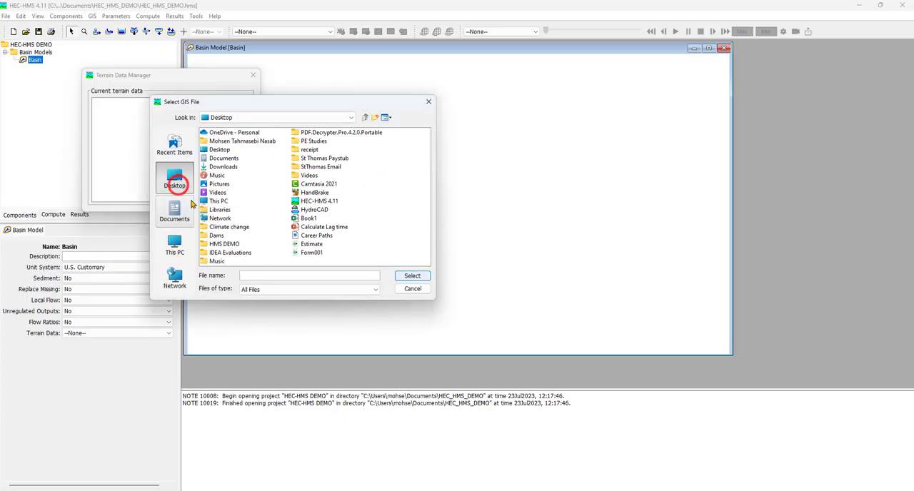
pyautogui.doubleClick(223, 243)
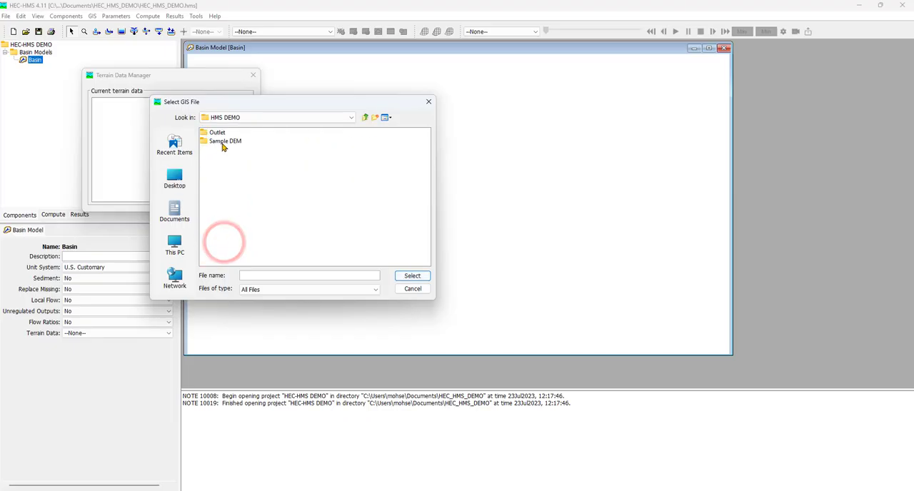
pyautogui.doubleClick(224, 142)
pyautogui.click(222, 133)
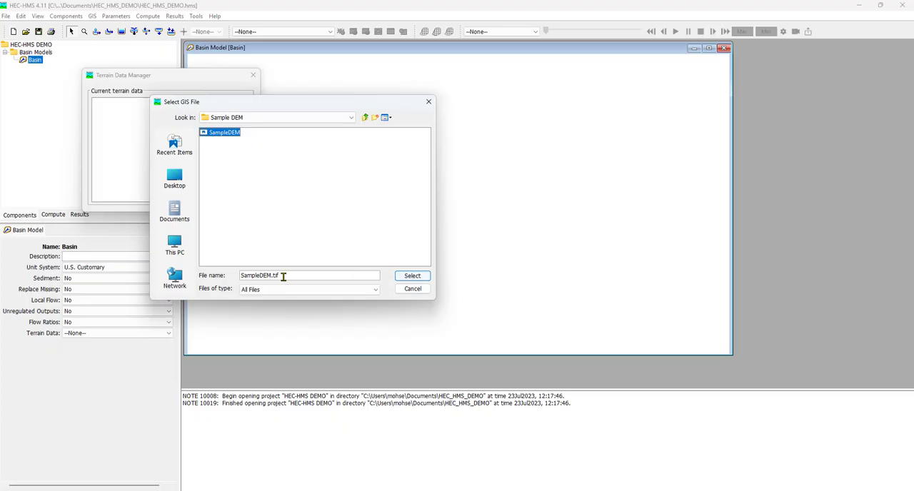
pyautogui.click(427, 276)
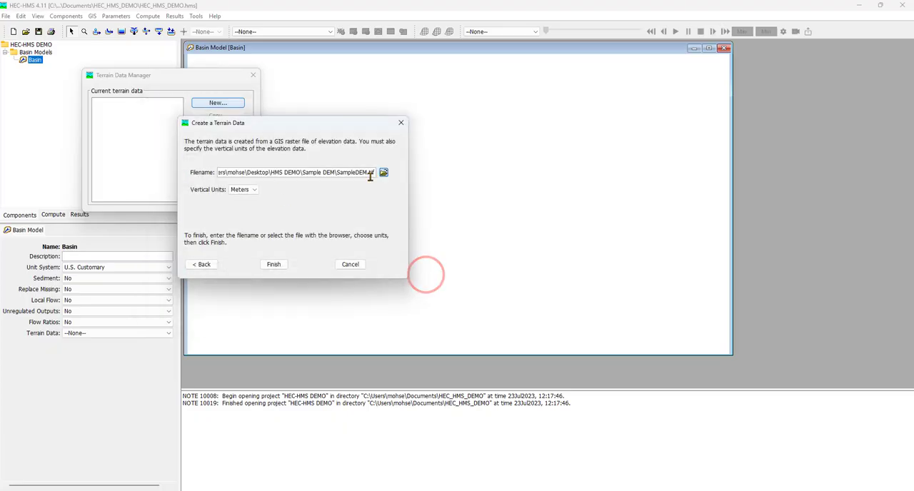
pyautogui.click(274, 264)
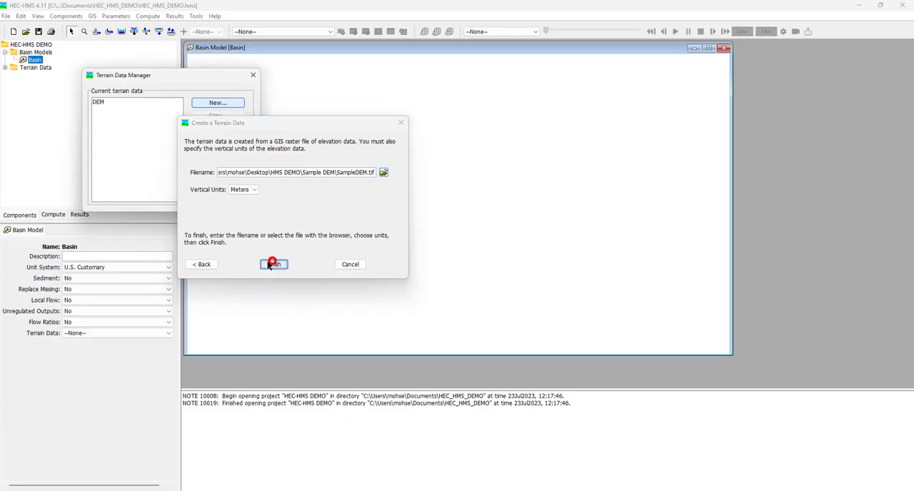
pyautogui.click(253, 76)
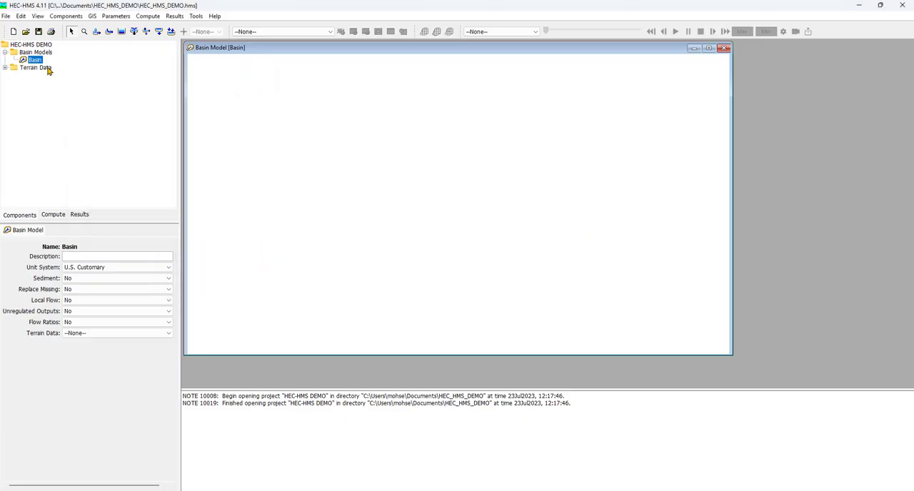
# Assign the DEM terrain data to the Basin model.
pyautogui.click(5, 67)
pyautogui.click(32, 77)
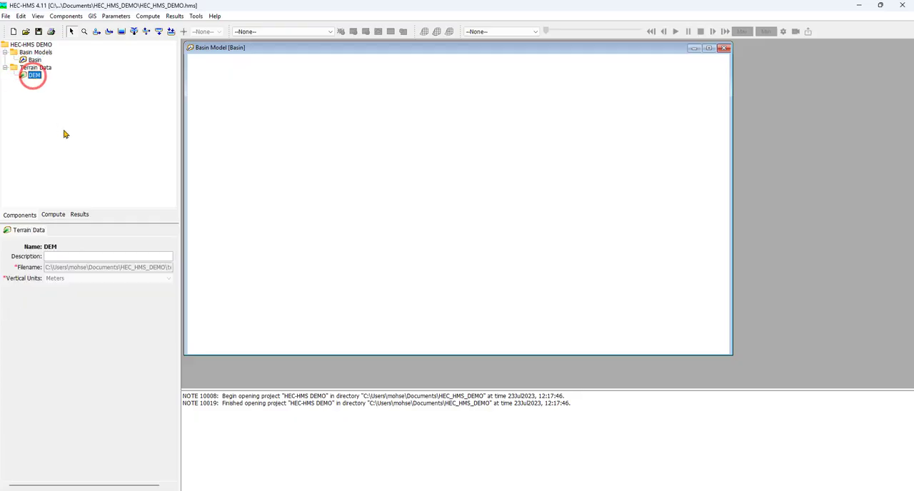
pyautogui.click(35, 61)
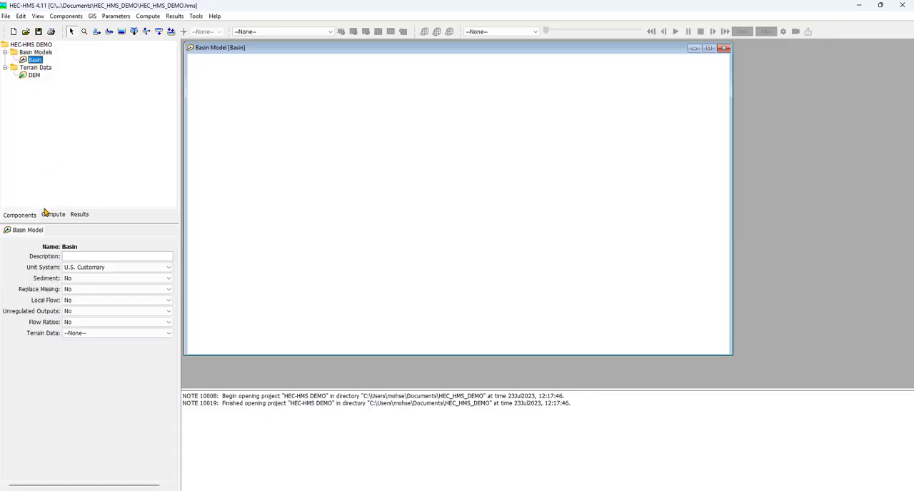
pyautogui.click(169, 335)
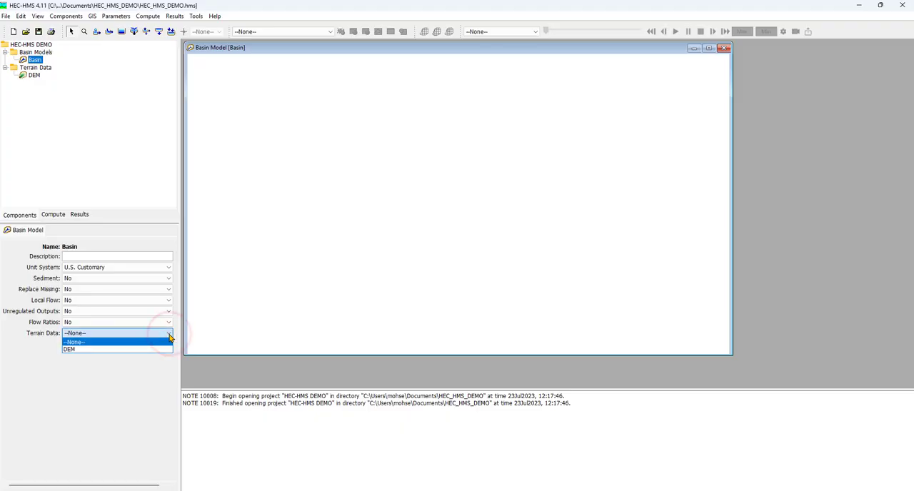
pyautogui.click(161, 349)
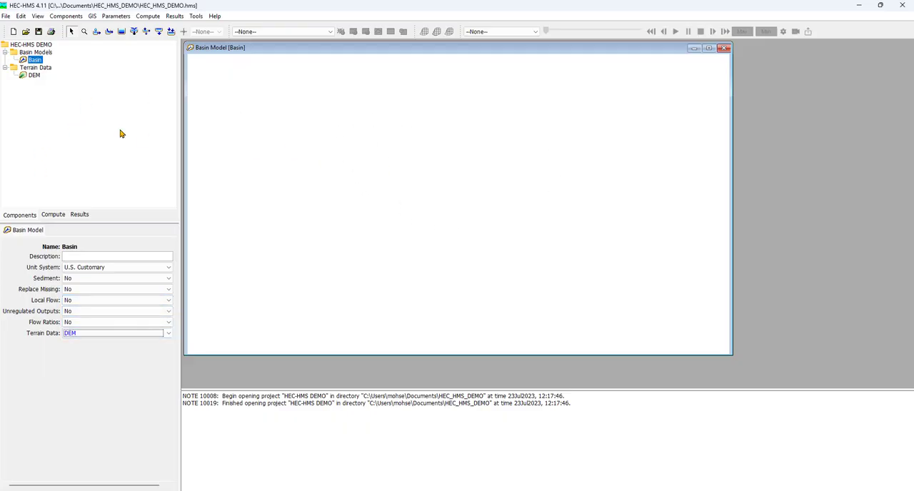
# Skip choosing a coordinate system for the Basin model so it is set from the GIS source data.
pyautogui.click(33, 76)
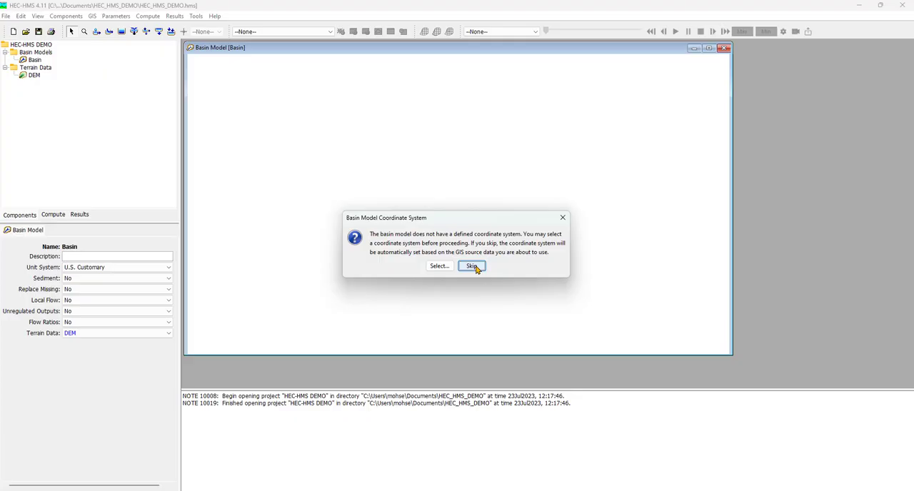
pyautogui.click(472, 266)
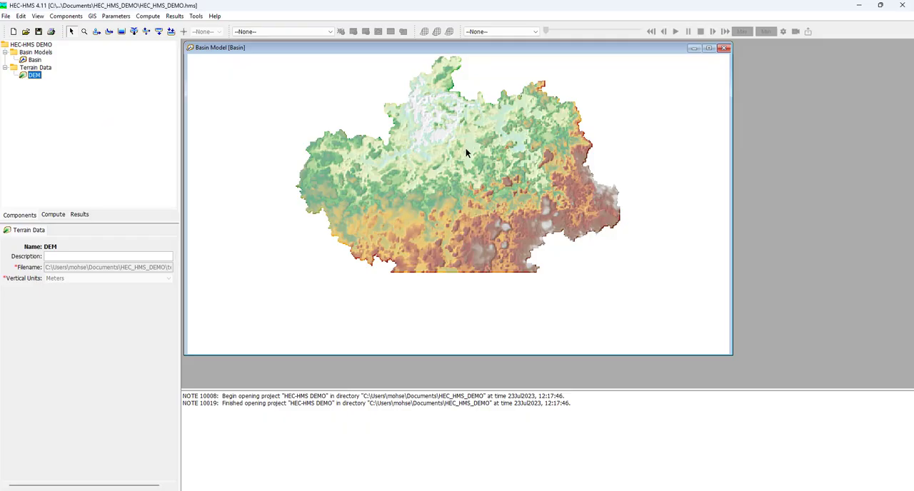
# Open the map layers of the Basin model and toggle the Terrain layer off and back on.
pyautogui.click(38, 17)
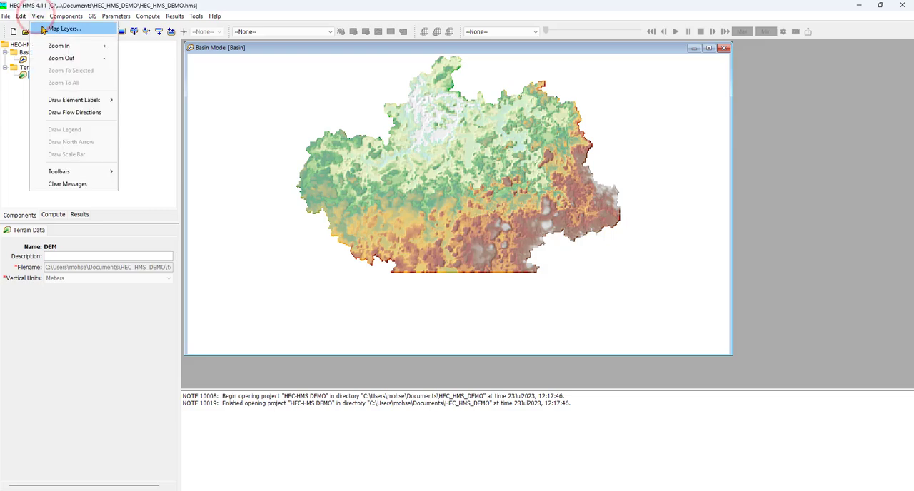
pyautogui.click(44, 28)
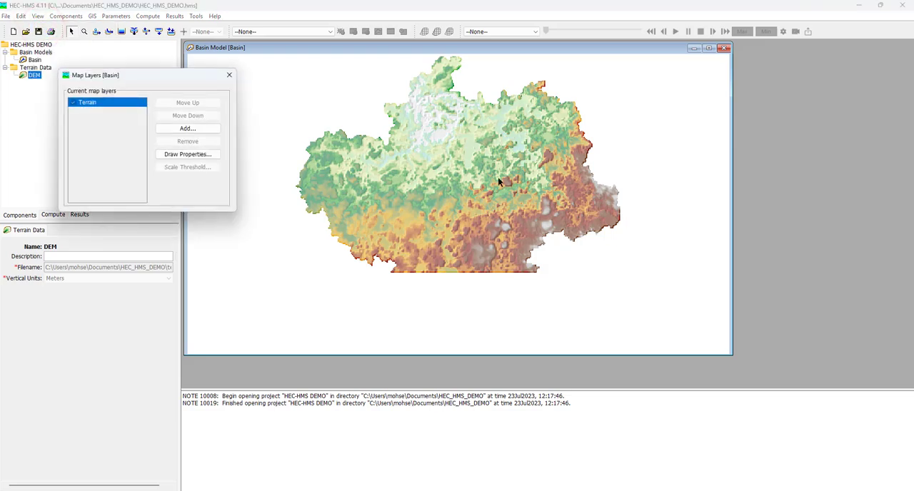
pyautogui.click(72, 104)
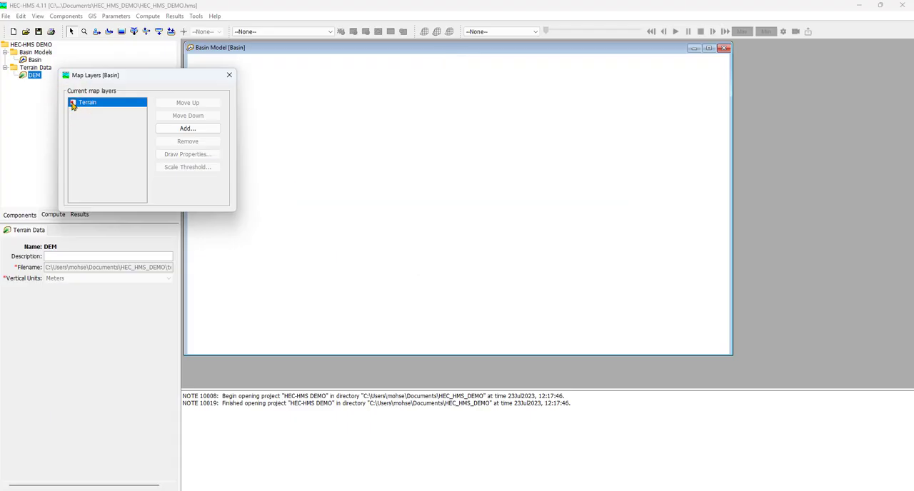
pyautogui.click(73, 103)
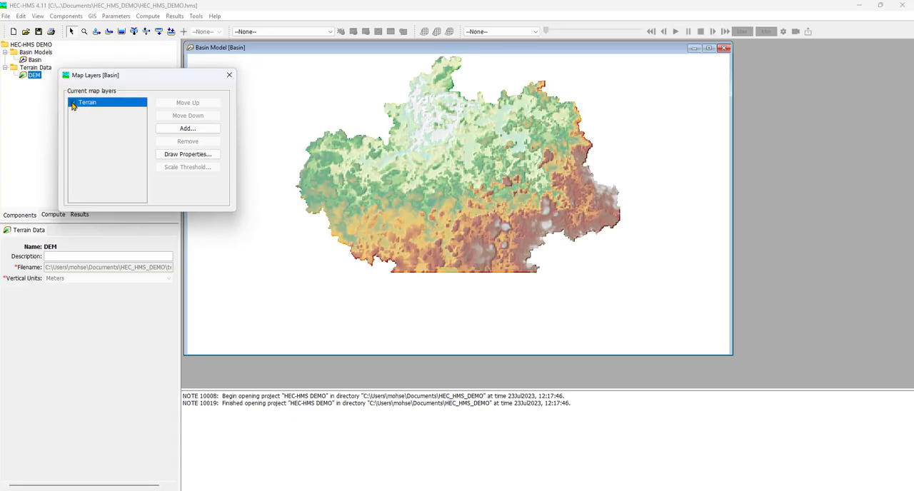
# Change the Terrain layer's color scheme to the white-to-dark-green gradient, keeping the Stretch symbology, and close the layer settings.
pyautogui.click(179, 157)
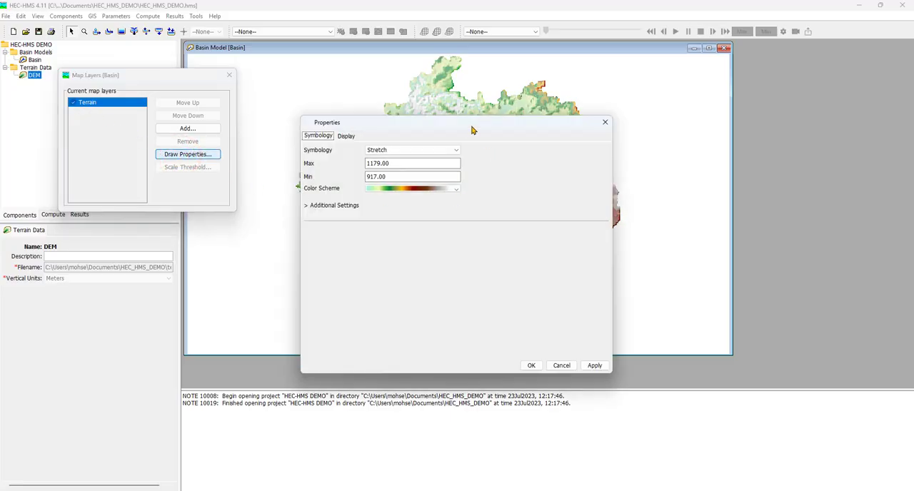
pyautogui.moveTo(471, 125); pyautogui.dragTo(641, 138)
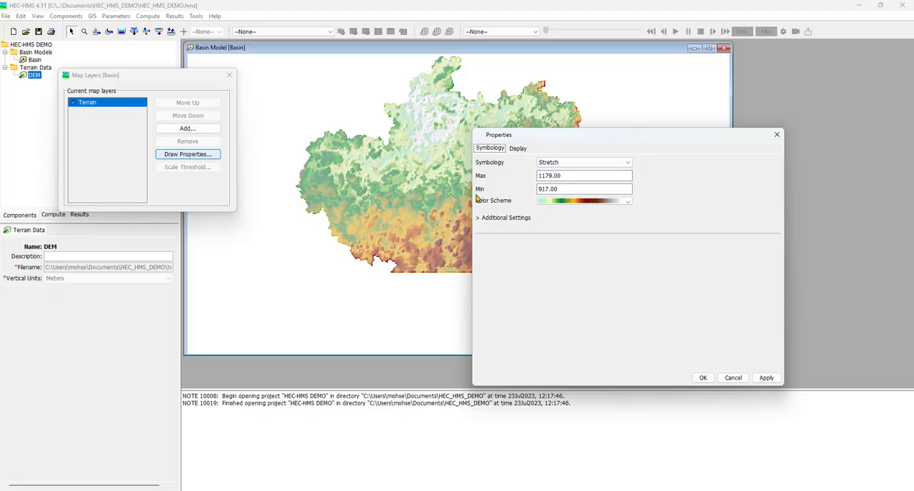
pyautogui.click(628, 163)
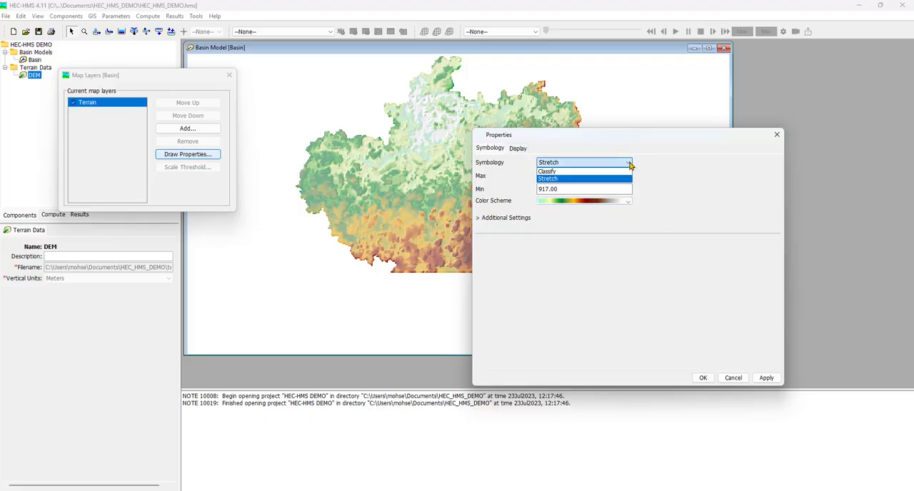
pyautogui.click(629, 163)
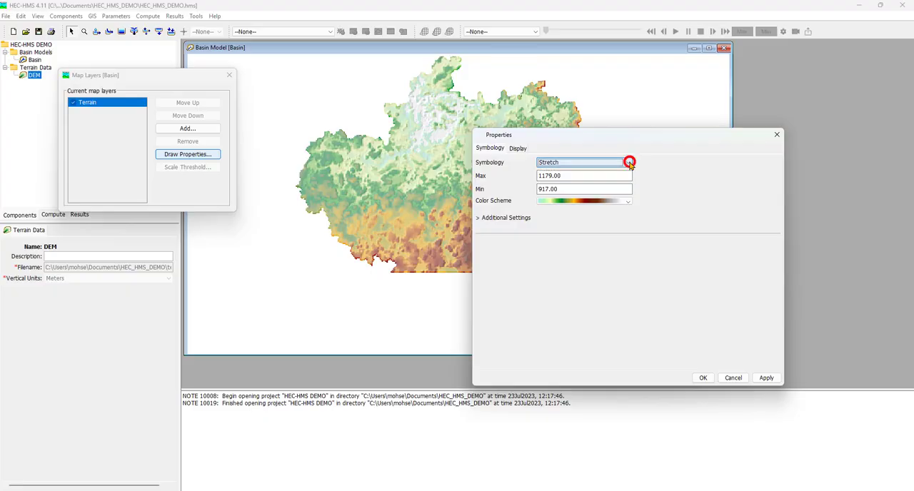
pyautogui.click(629, 202)
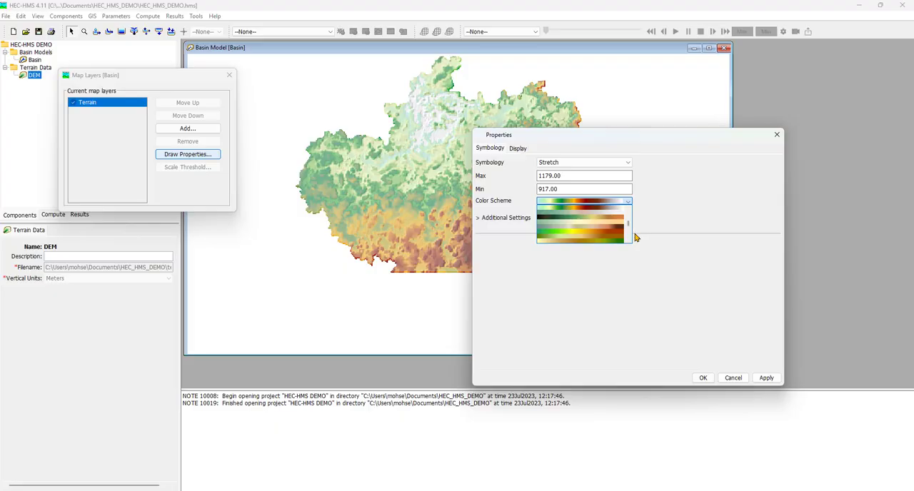
pyautogui.click(628, 225)
pyautogui.moveTo(628, 225); pyautogui.dragTo(627, 230)
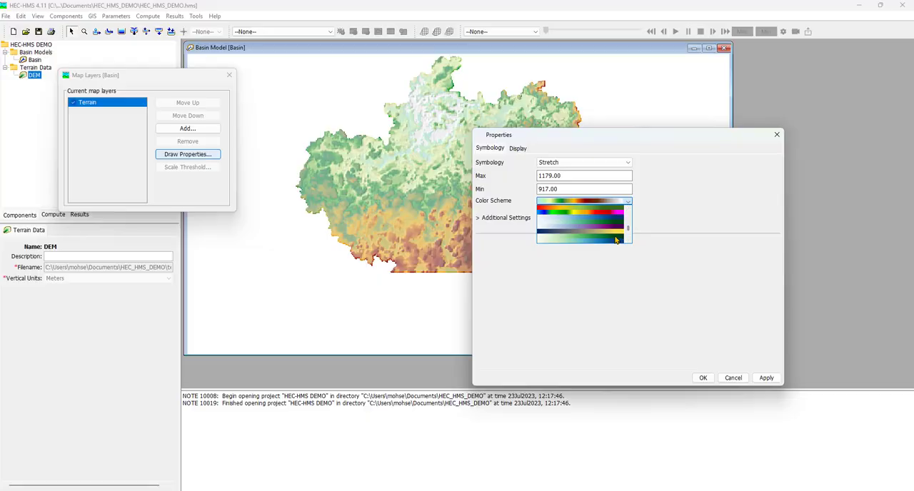
pyautogui.click(615, 240)
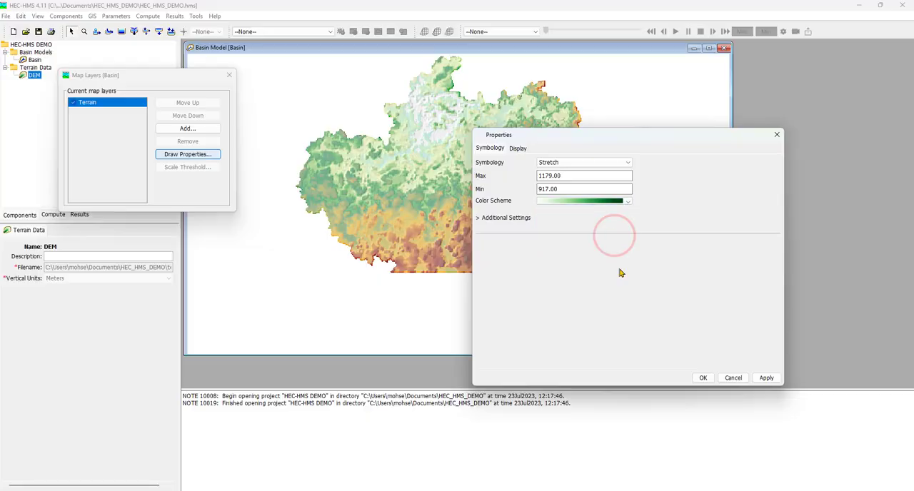
pyautogui.click(758, 377)
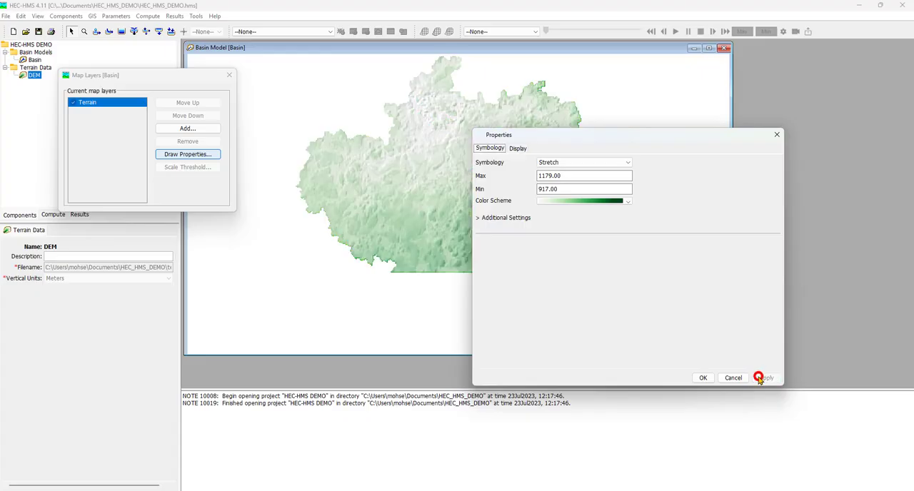
pyautogui.click(704, 378)
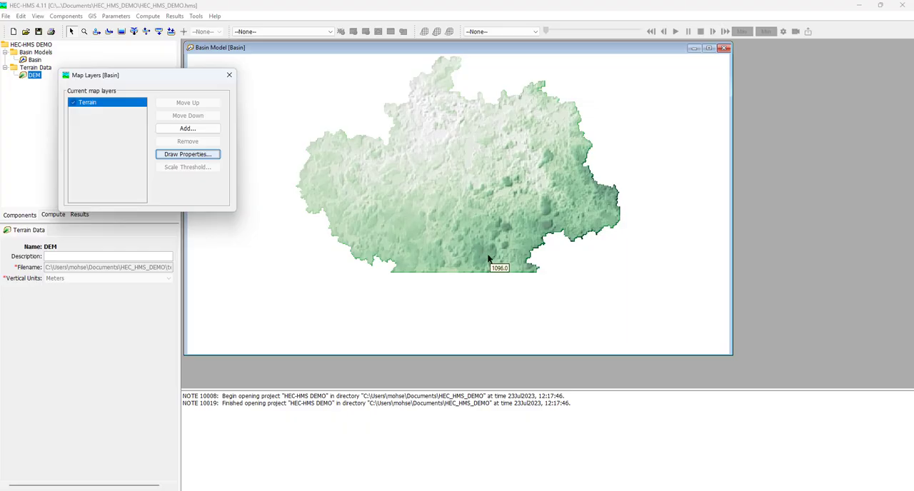
pyautogui.click(228, 75)
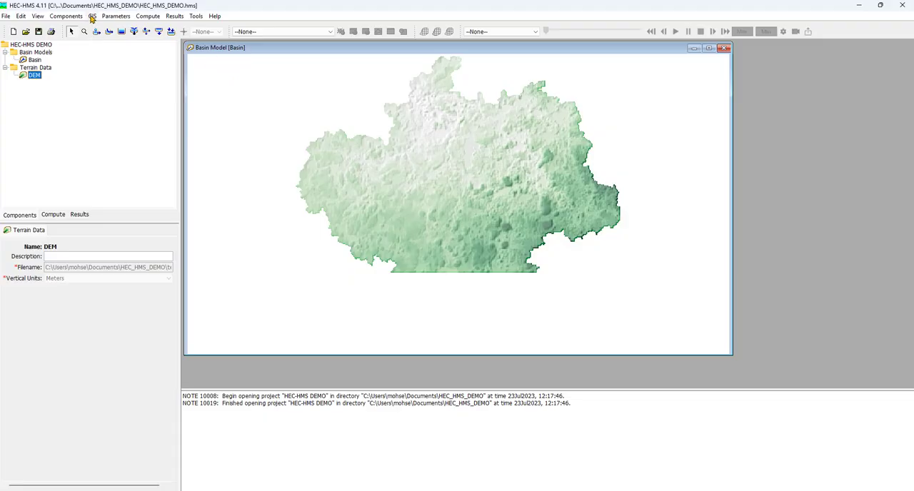
# Preprocess the sinks and the drainage of the Basin model's terrain.
pyautogui.click(92, 16)
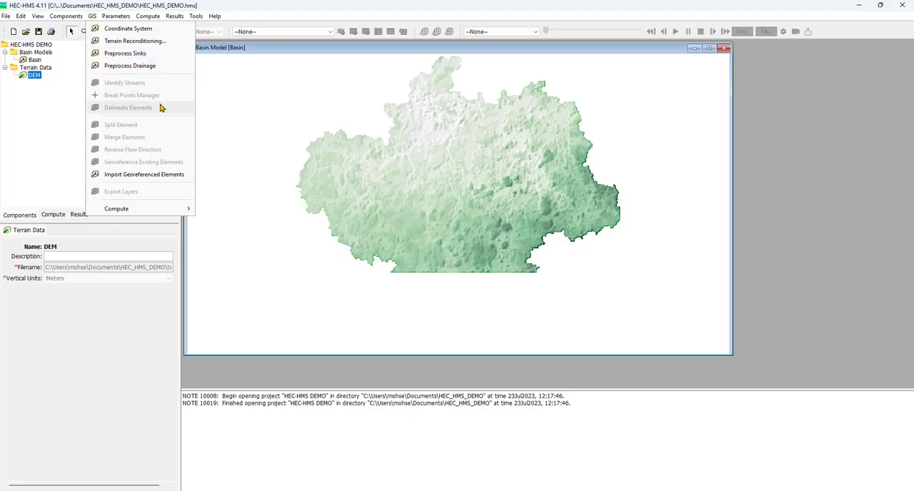
pyautogui.click(147, 56)
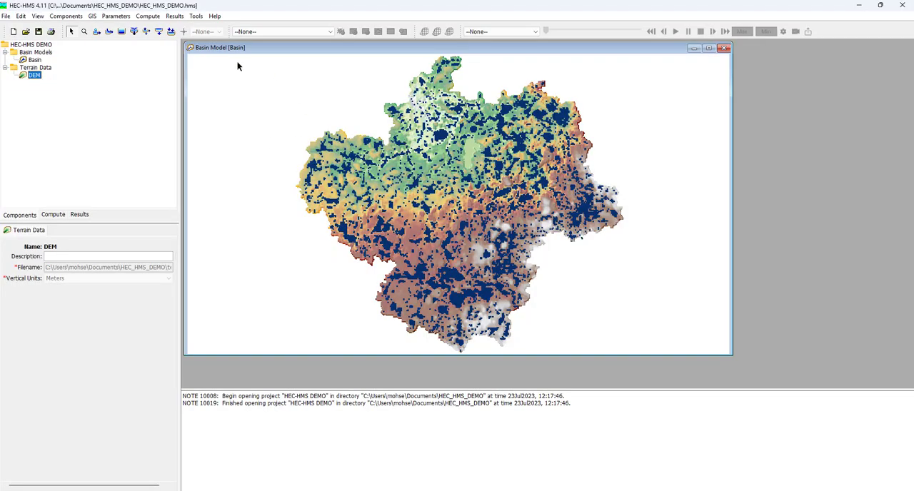
pyautogui.click(91, 18)
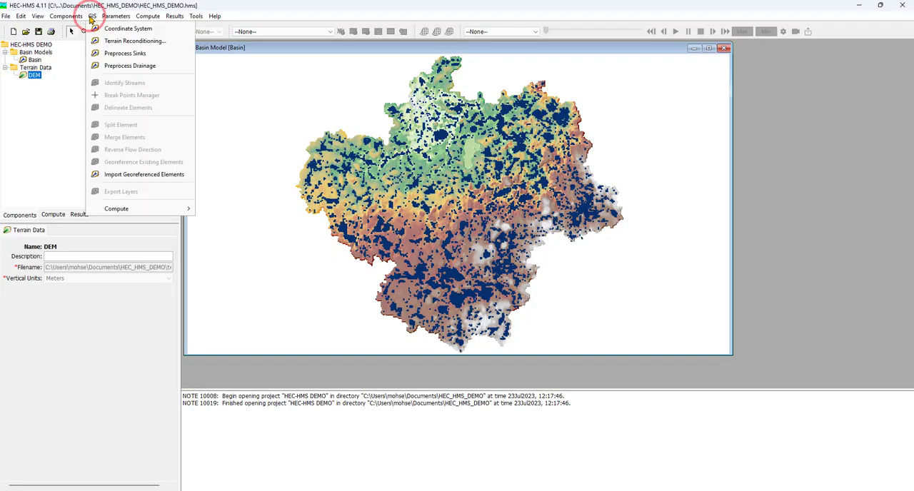
pyautogui.click(145, 71)
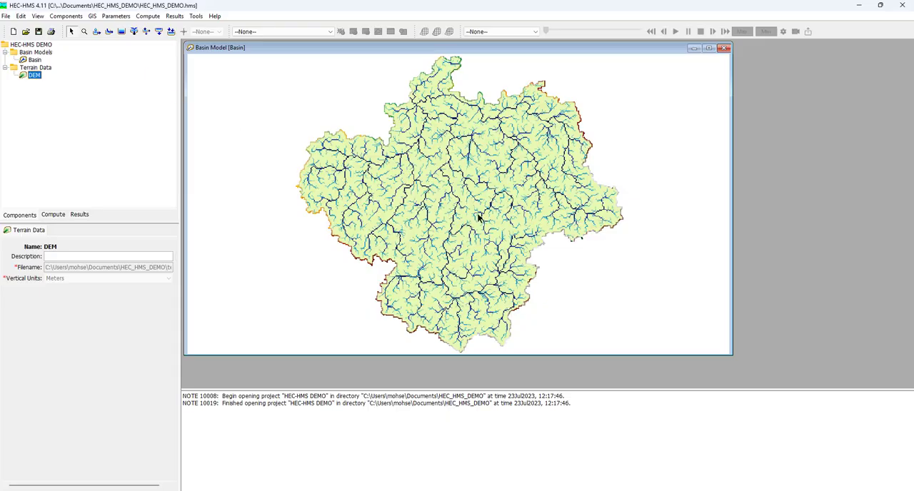
# Identify the streams in the Basin model using a stream definition area of 4 MI2.
pyautogui.moveTo(486, 206)
pyautogui.click(93, 15)
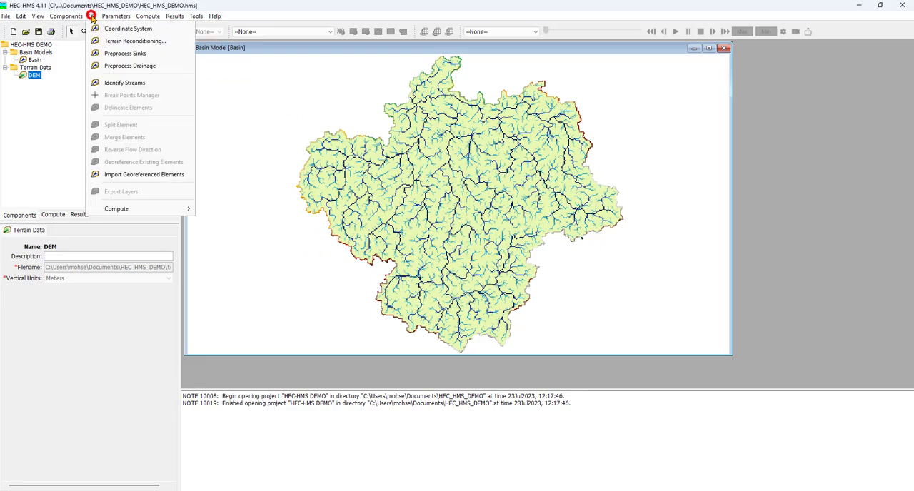
pyautogui.click(131, 82)
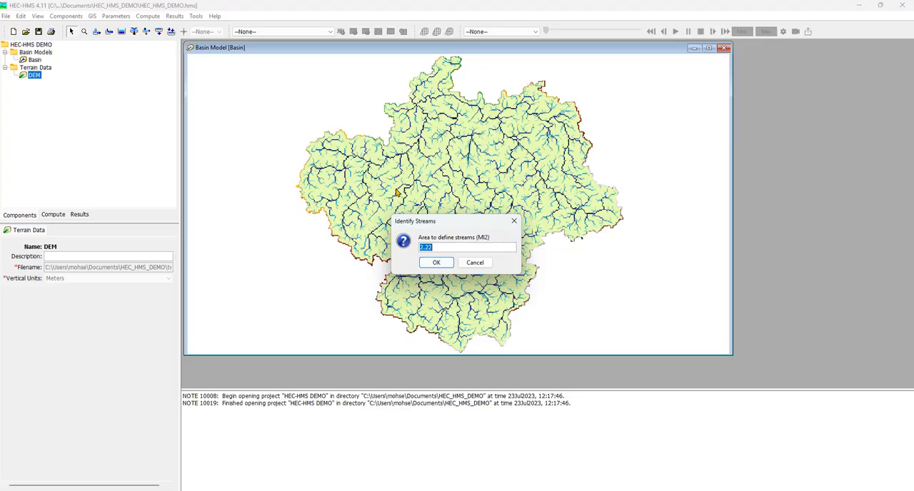
pyautogui.click(431, 245)
pyautogui.write('4')
pyautogui.click(440, 264)
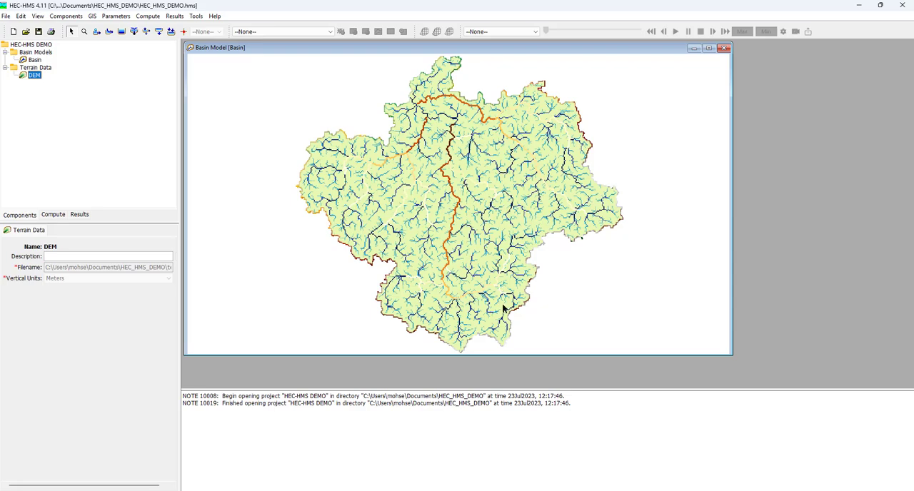
# Import the break point from Main_Outlet.shp in the HMS DEMO\Outlet folder, snapping it to the identified streams.
pyautogui.moveTo(503, 307)
pyautogui.click(92, 16)
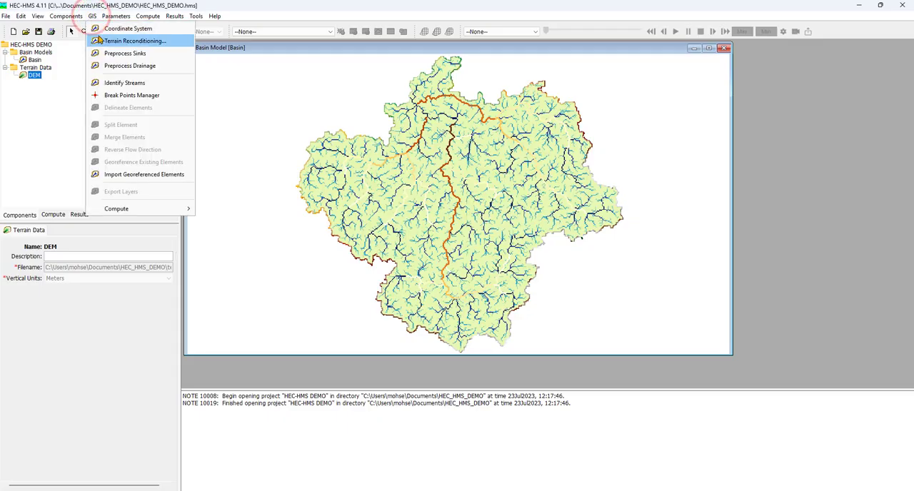
pyautogui.click(170, 98)
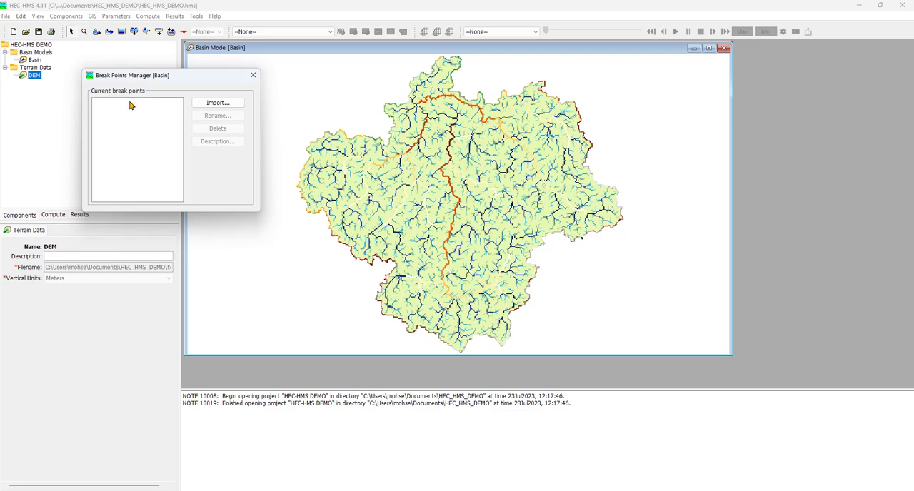
pyautogui.click(454, 490)
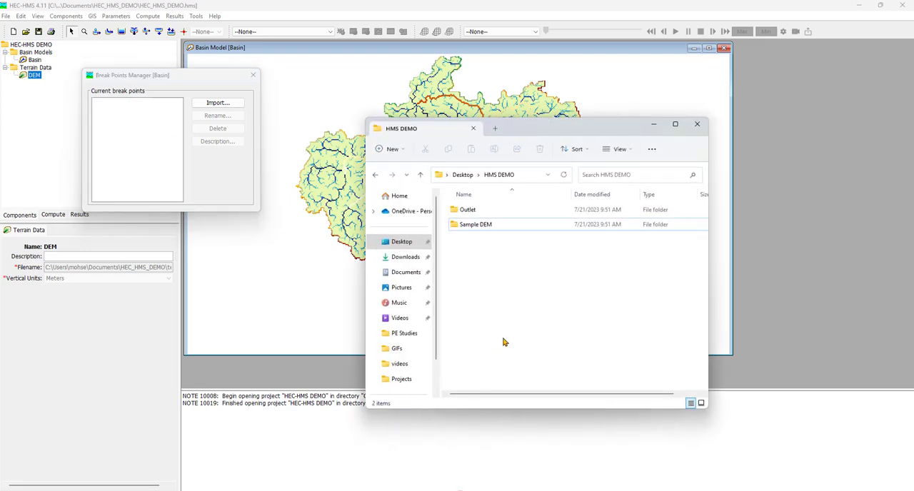
pyautogui.click(651, 124)
pyautogui.click(210, 103)
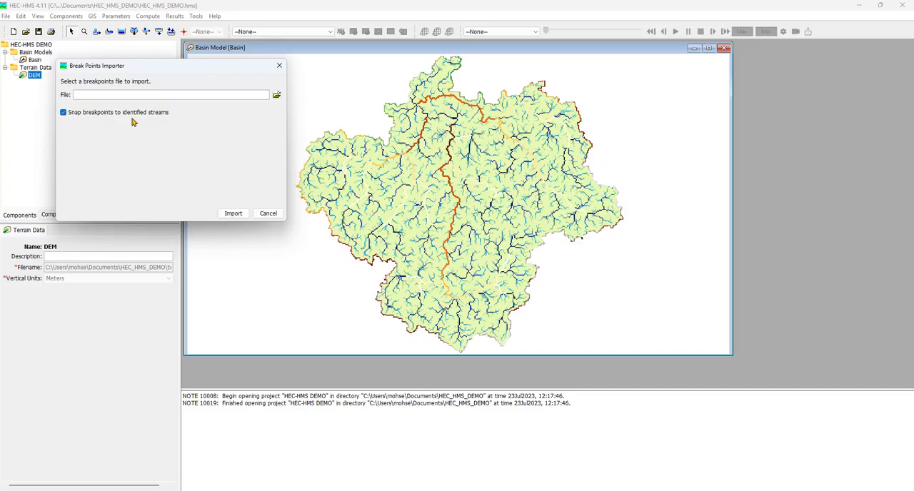
pyautogui.click(276, 95)
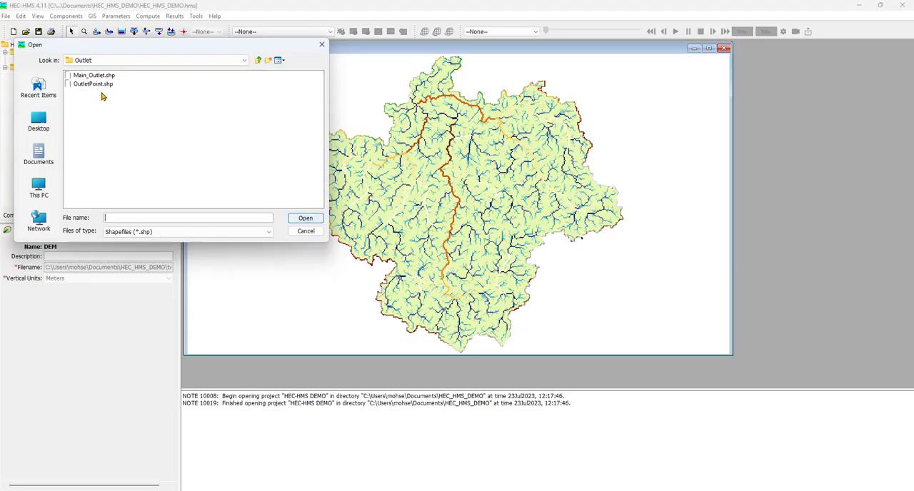
pyautogui.click(84, 76)
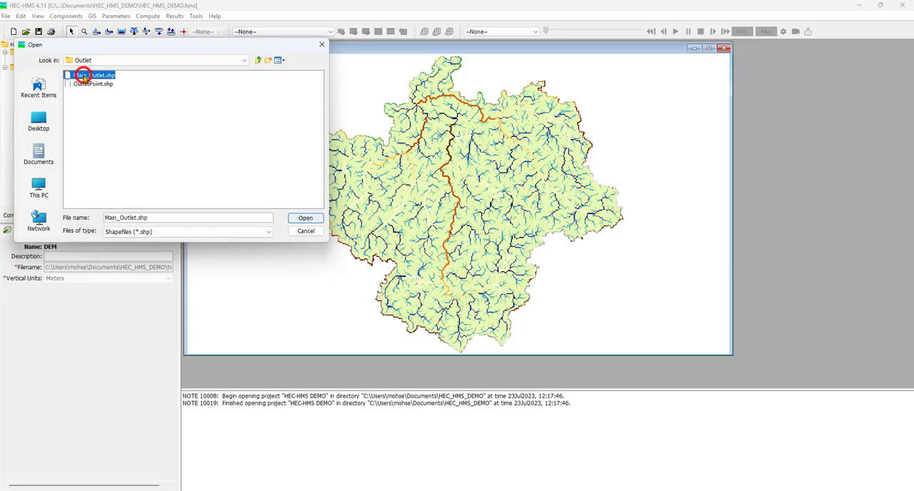
pyautogui.click(311, 218)
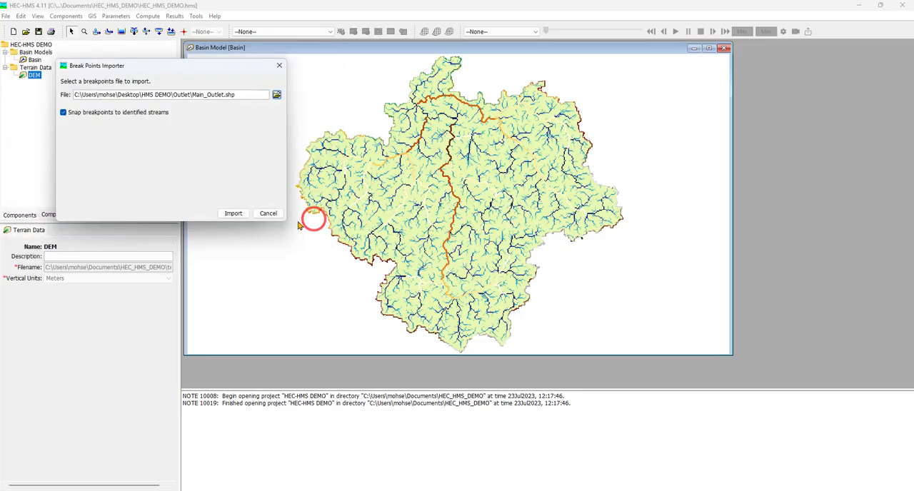
pyautogui.click(237, 214)
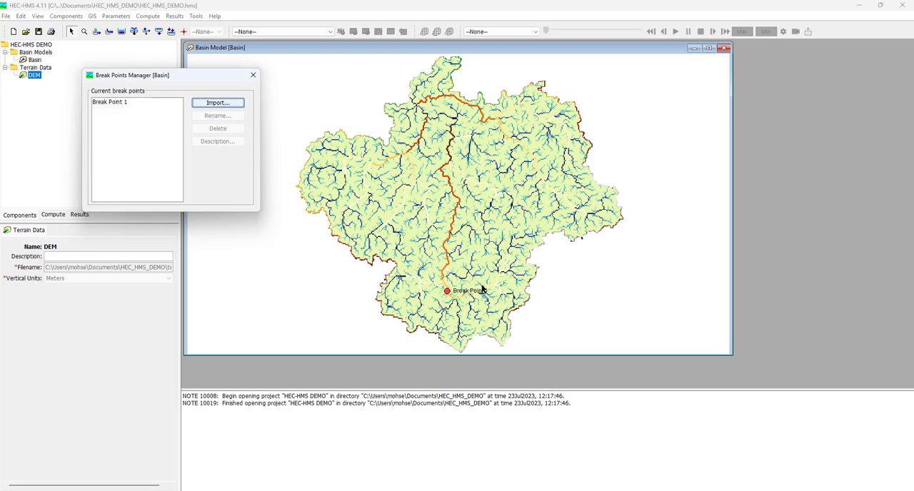
pyautogui.click(252, 74)
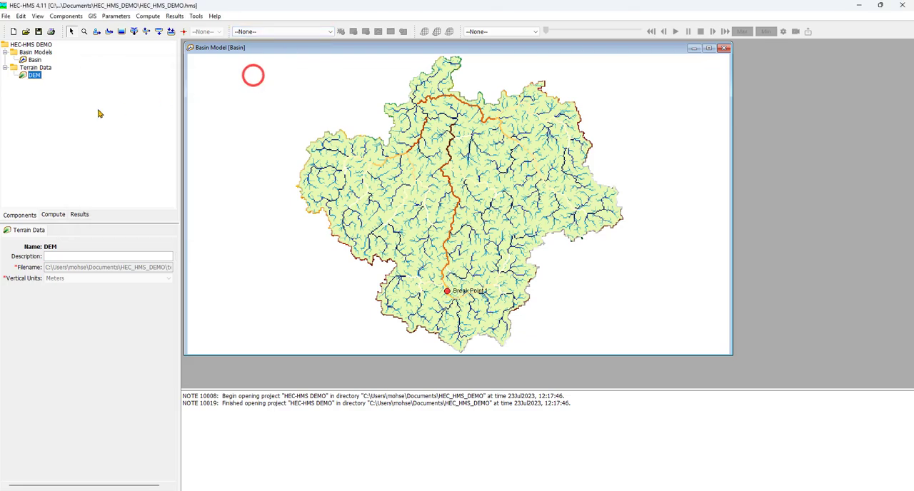
# Delineate the Basin model's elements with subbasin prefix S and reach prefix R, inserting junctions with prefix J.
pyautogui.click(93, 17)
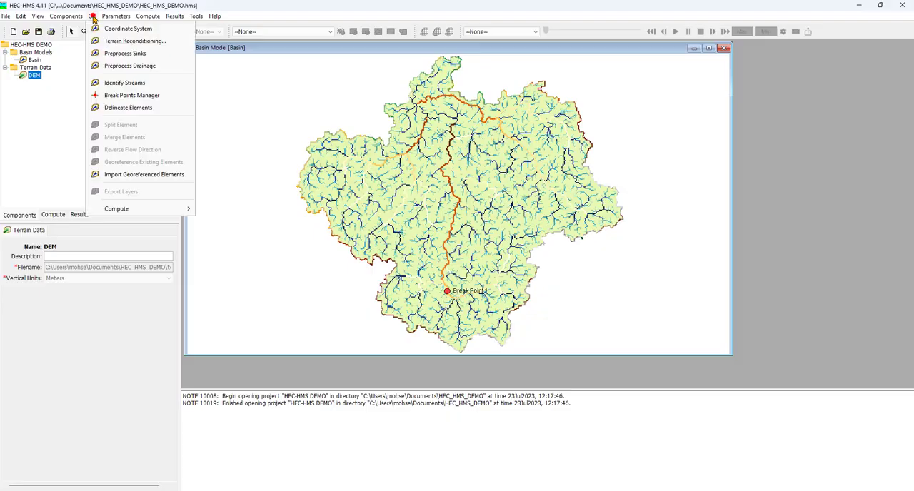
pyautogui.click(161, 112)
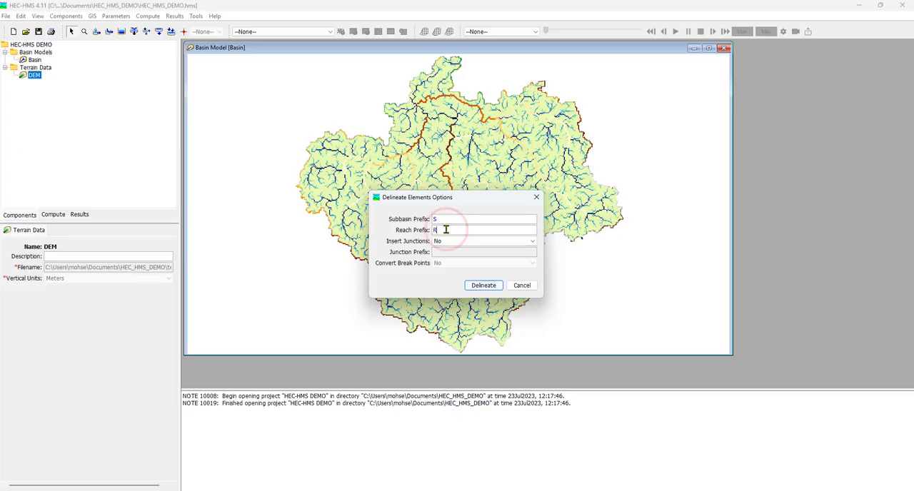
pyautogui.write('R')
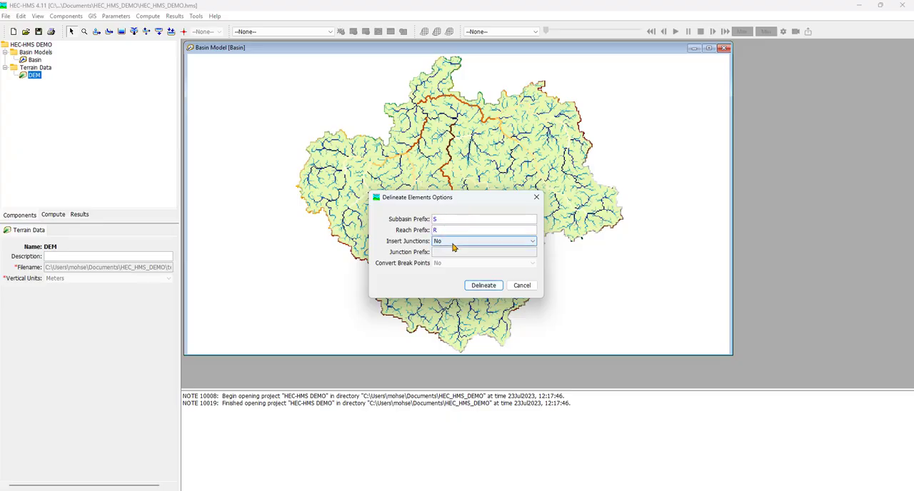
pyautogui.click(452, 242)
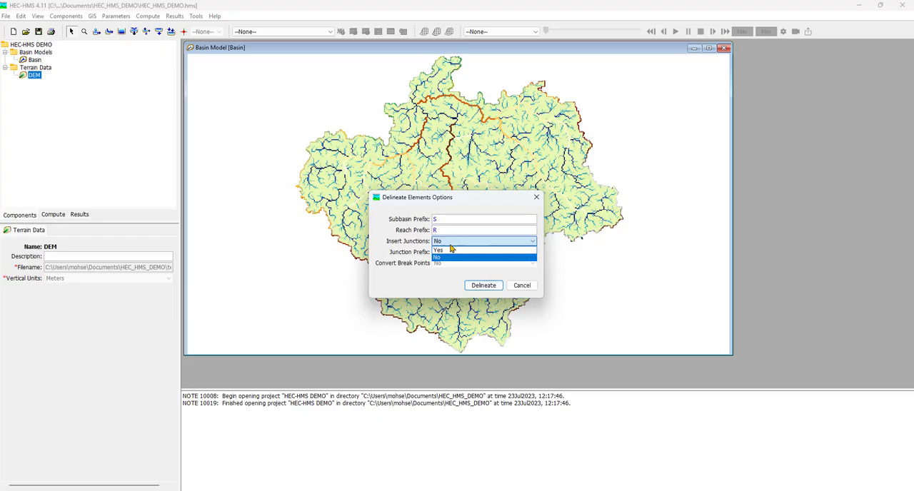
pyautogui.click(453, 249)
pyautogui.click(455, 252)
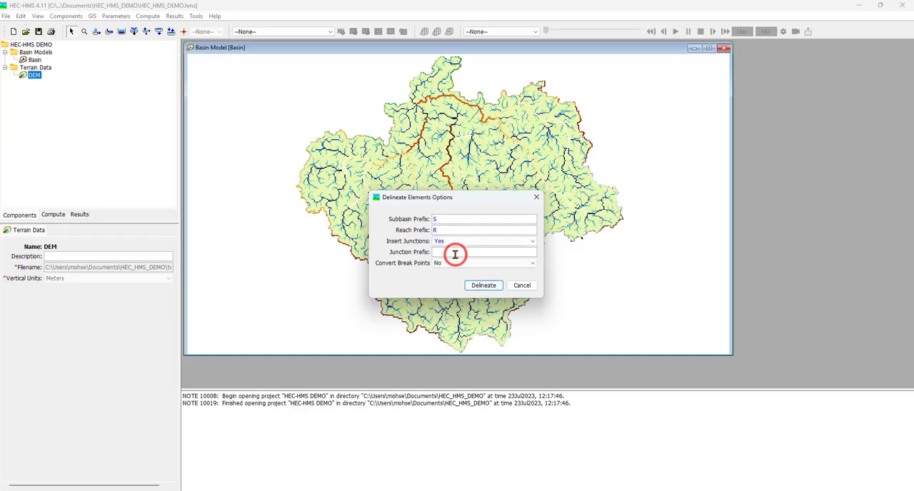
pyautogui.write('J')
pyautogui.click(491, 287)
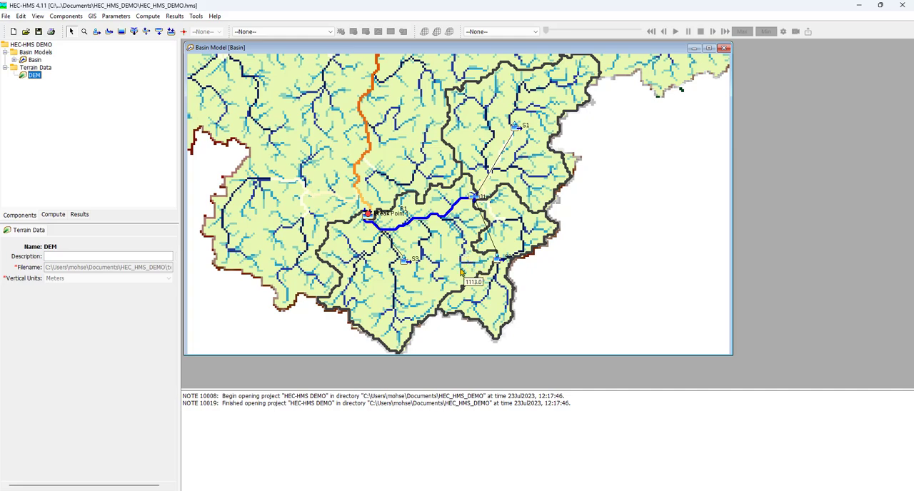
# Hide the Break Points, Identified Streams and Flow Accumulation layers on the Basin model map.
pyautogui.click(37, 17)
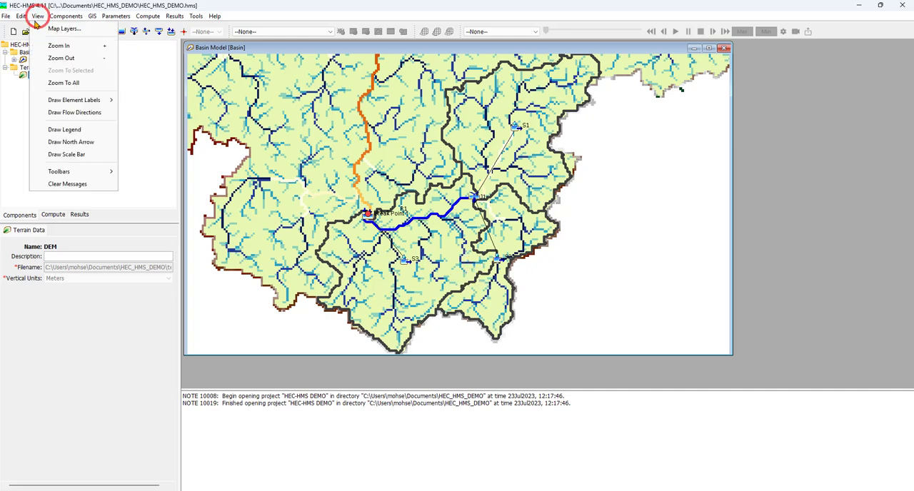
pyautogui.click(57, 28)
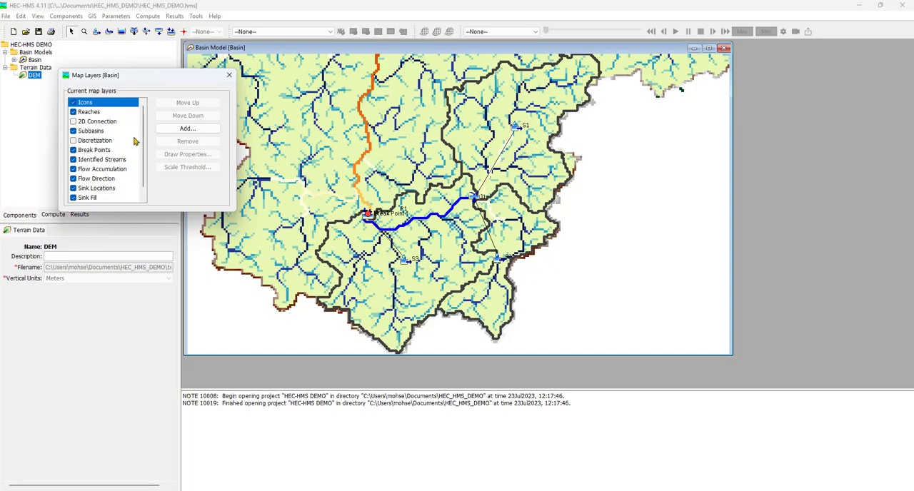
pyautogui.click(73, 150)
pyautogui.click(72, 150)
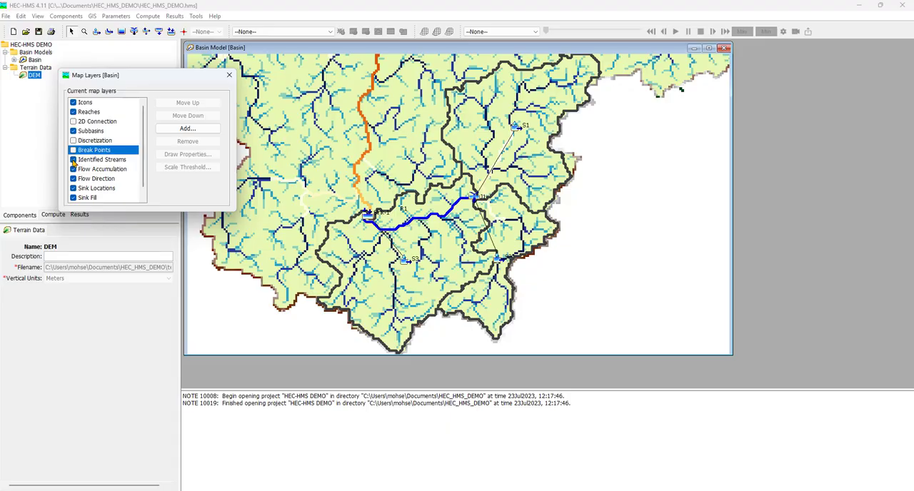
pyautogui.click(72, 160)
pyautogui.click(73, 160)
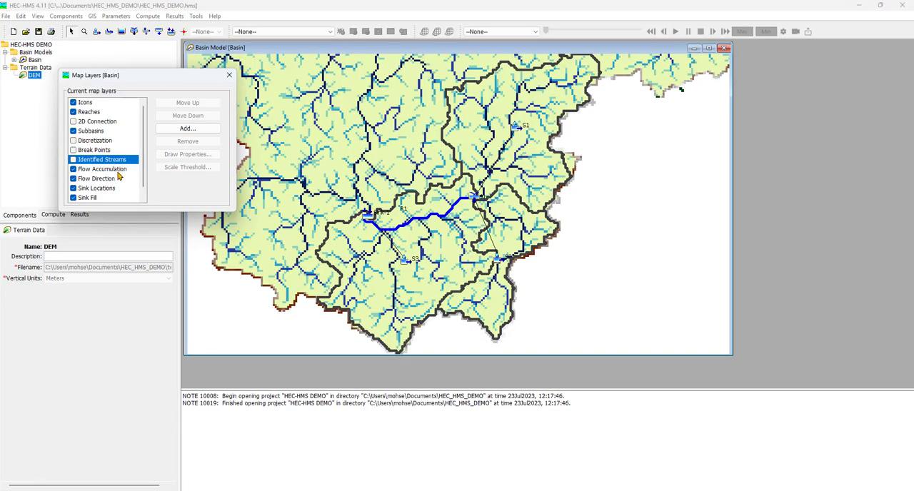
pyautogui.click(73, 169)
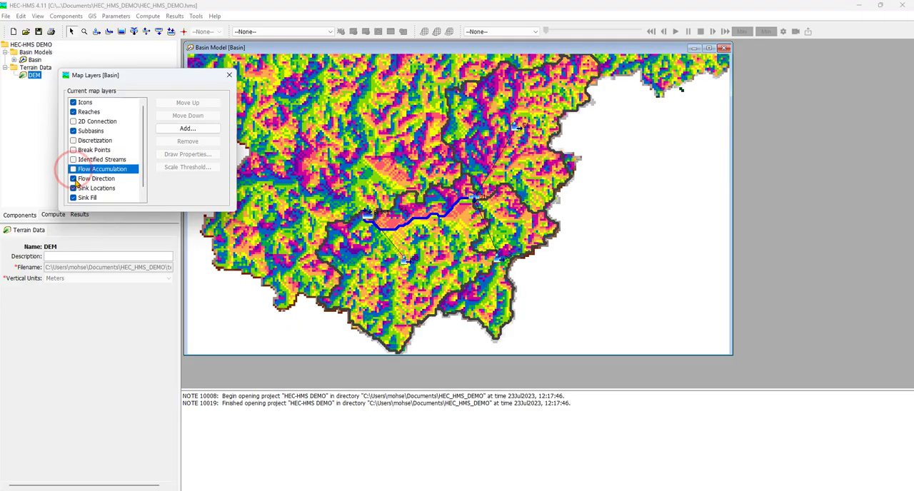
# Hide the Flow Direction, Sink Locations and Sink Fill map layers and close the layer settings.
pyautogui.click(73, 178)
pyautogui.click(73, 178)
pyautogui.click(75, 188)
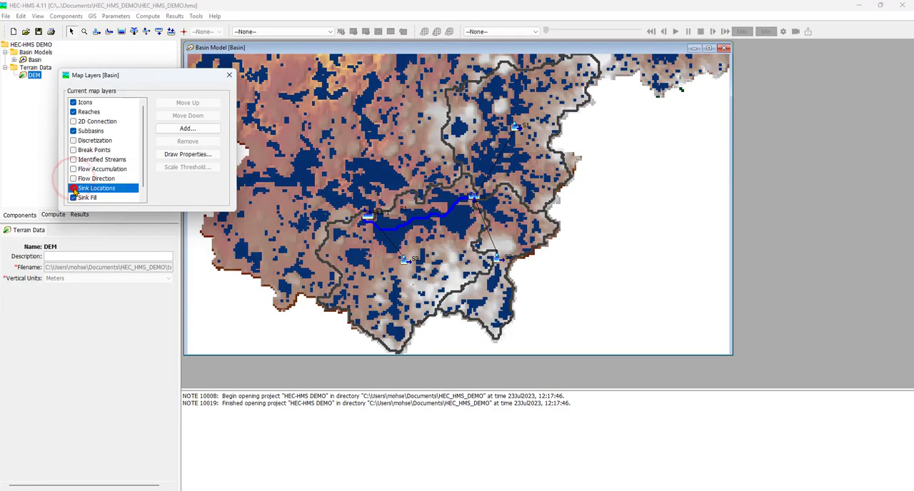
pyautogui.click(73, 188)
pyautogui.moveTo(144, 175); pyautogui.dragTo(143, 184)
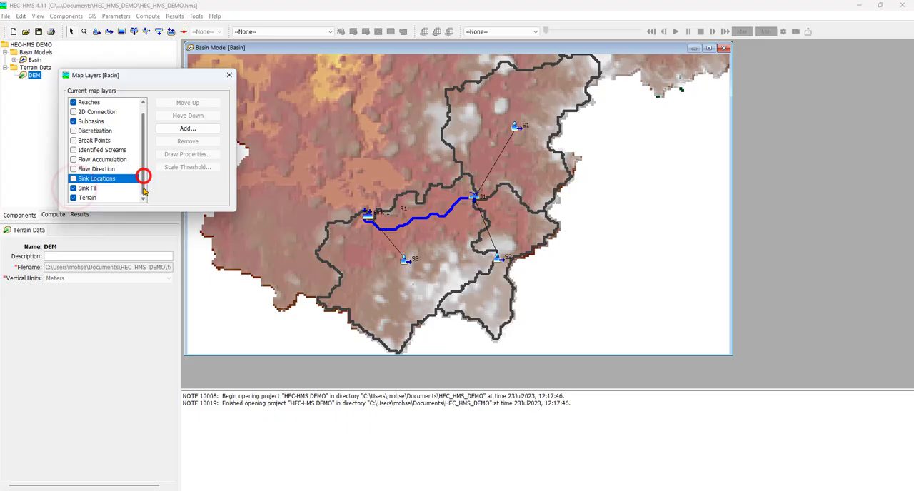
pyautogui.click(73, 188)
pyautogui.click(73, 188)
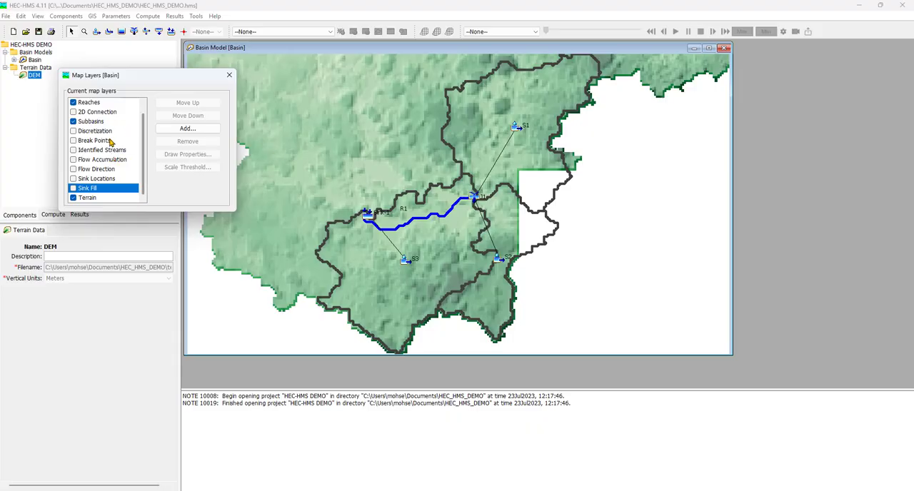
pyautogui.click(229, 75)
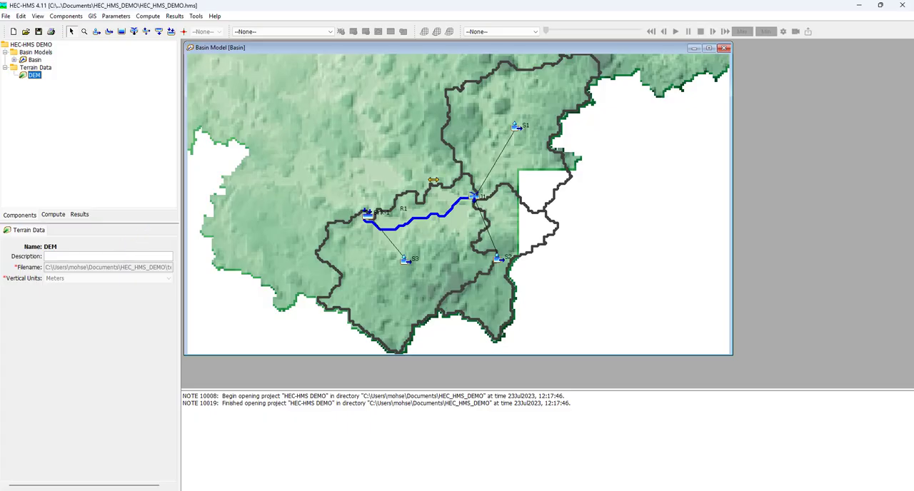
# Examine the delineated subbasins, junction, reach and sink over the terrain on the Basin model map.
pyautogui.scroll(-1, 433, 180)
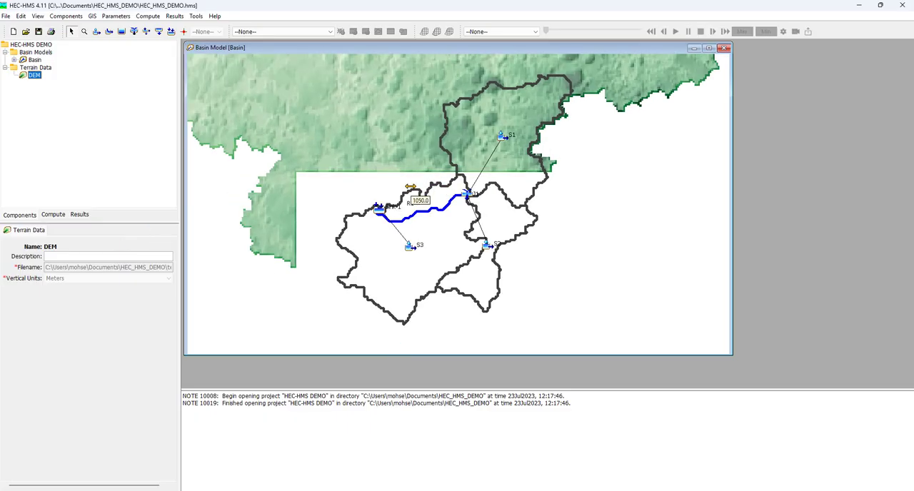
pyautogui.scroll(-1, 409, 187)
pyautogui.scroll(2, 410, 187)
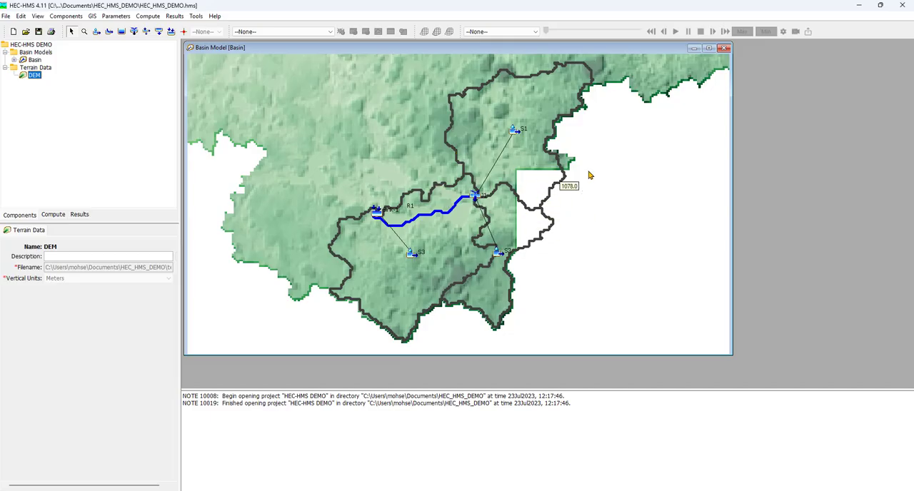
pyautogui.scroll(-3, 455, 201)
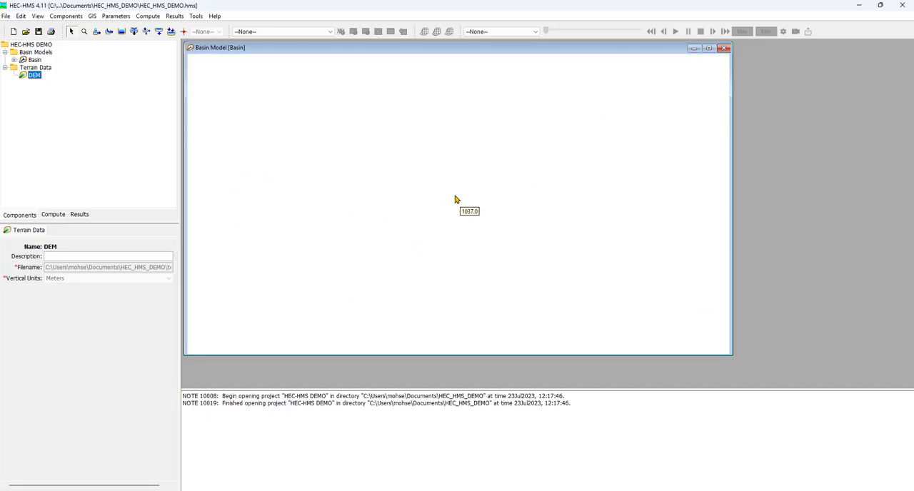
pyautogui.scroll(-2, 455, 201)
pyautogui.scroll(4, 490, 160)
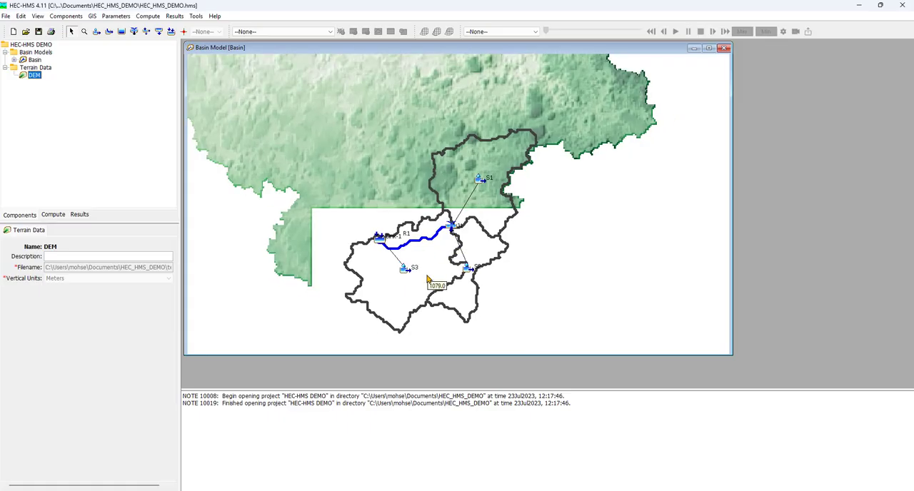
pyautogui.scroll(2, 428, 282)
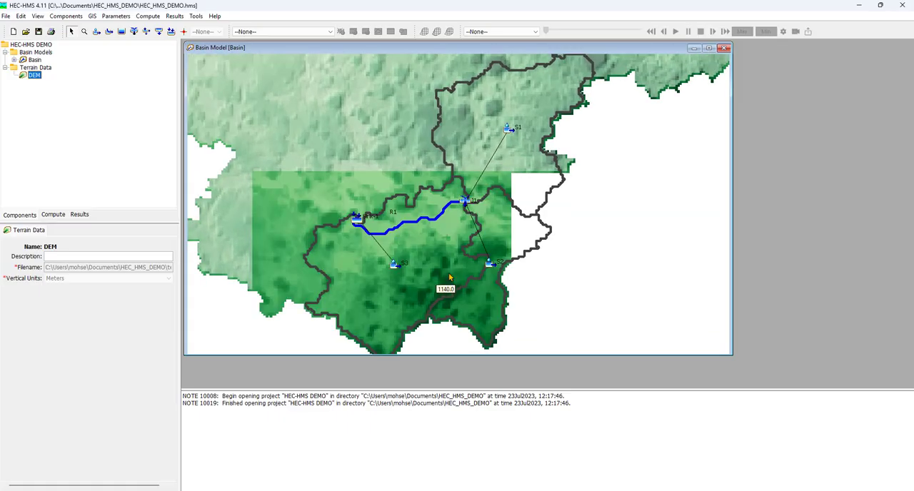
pyautogui.scroll(2, 466, 271)
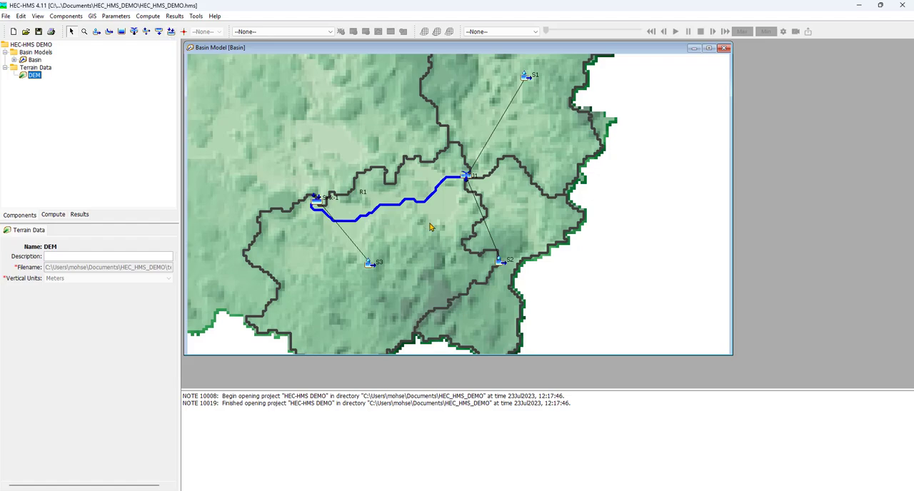
pyautogui.moveTo(430, 227)
# Compute the subbasin characteristics of the Basin model and close the resulting table.
pyautogui.click(35, 60)
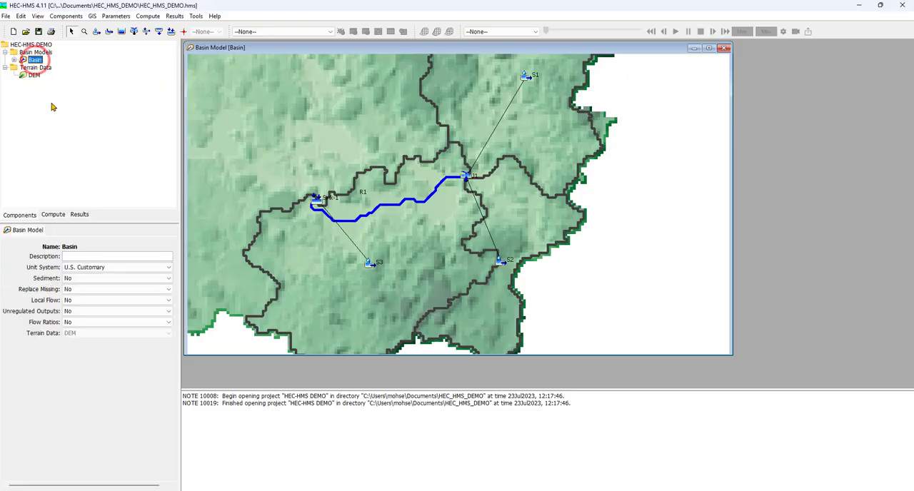
pyautogui.click(118, 17)
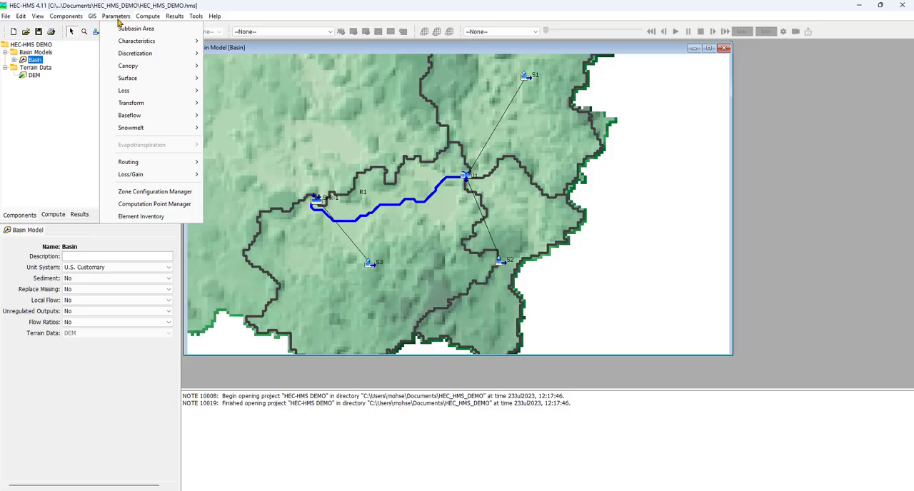
pyautogui.moveTo(120, 44)
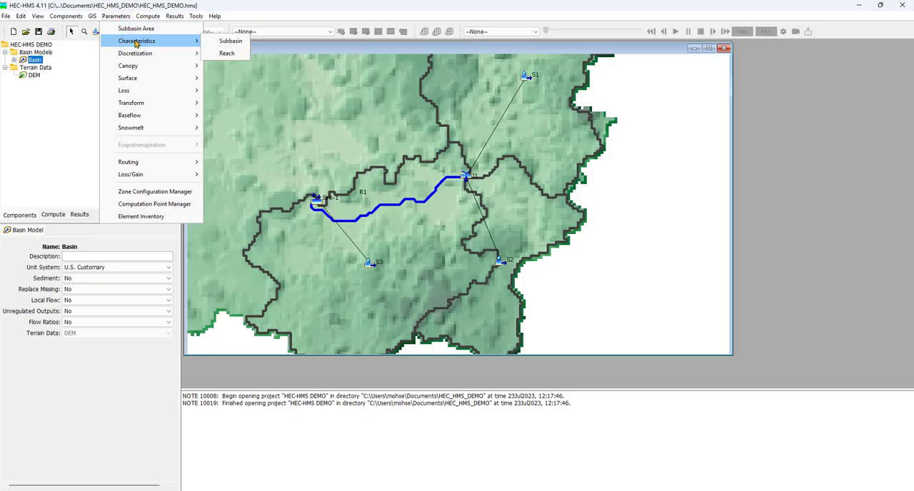
pyautogui.click(218, 40)
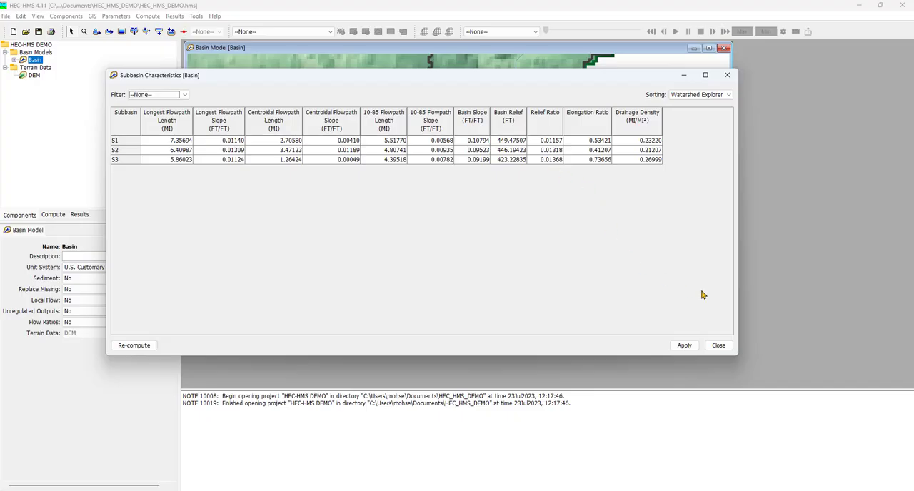
pyautogui.click(718, 346)
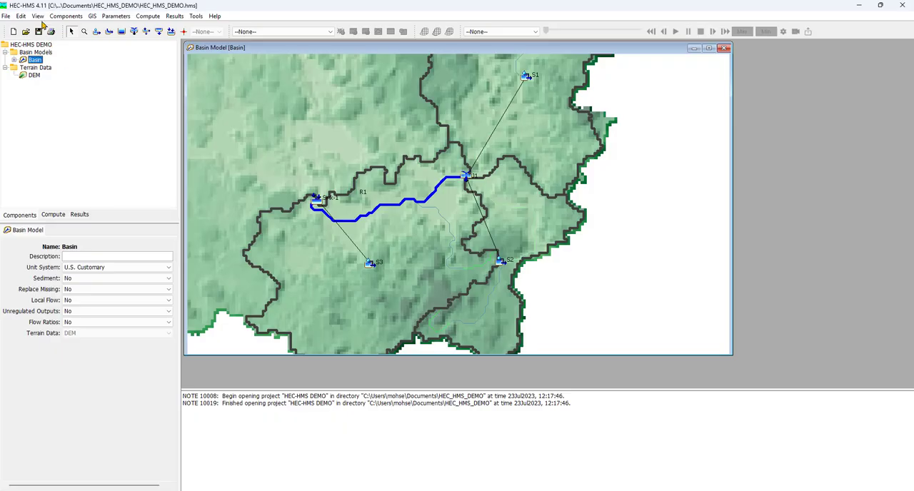
# Hide the Centroidal Flowpath, Centroid and 10-85 Flowpath layers on the Basin model map and close the layer settings.
pyautogui.click(37, 16)
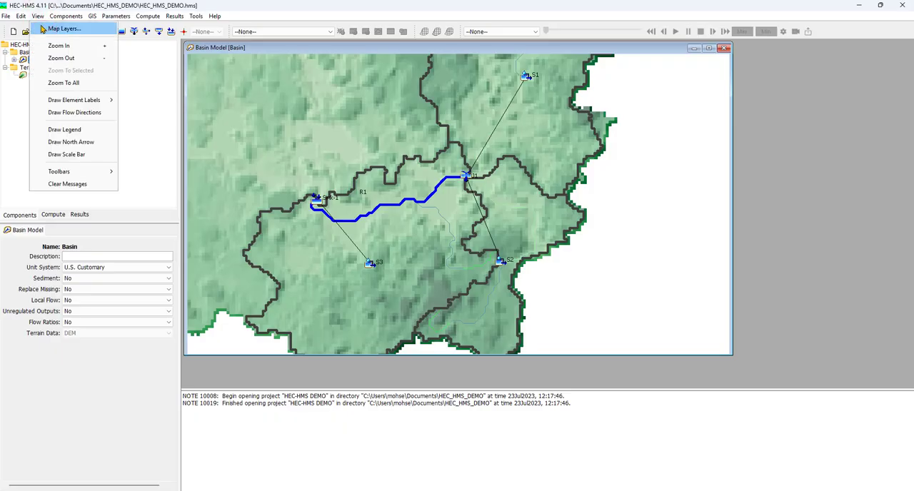
pyautogui.click(62, 29)
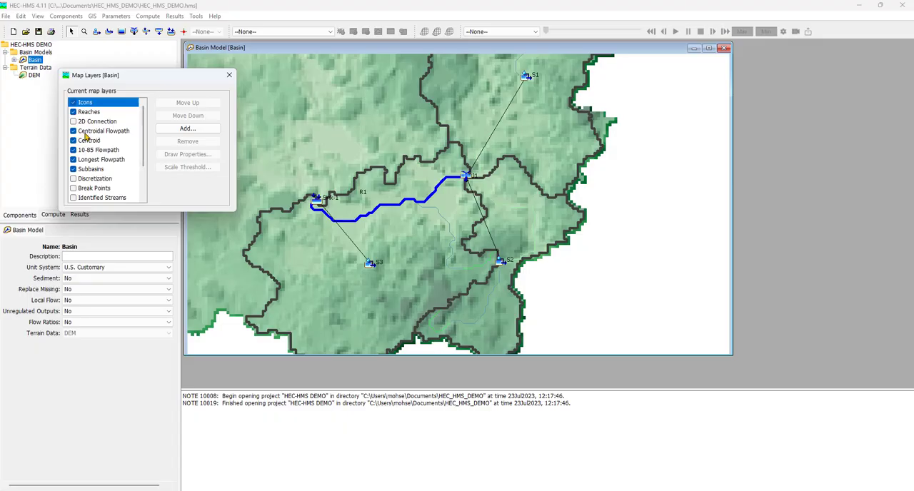
pyautogui.click(75, 131)
pyautogui.click(74, 132)
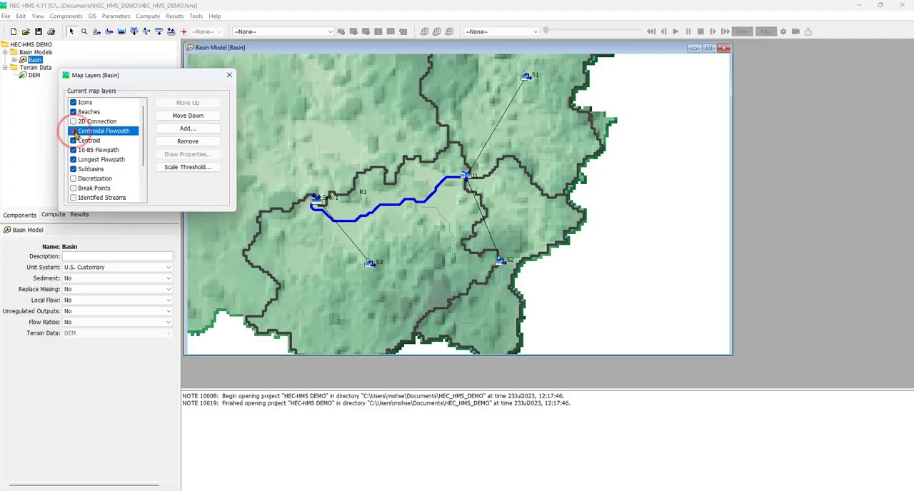
pyautogui.click(74, 141)
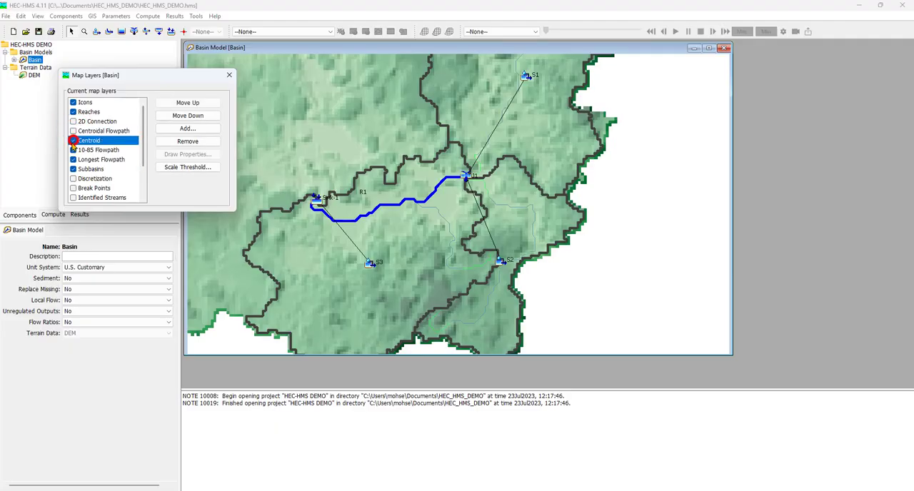
pyautogui.click(74, 150)
pyautogui.click(73, 150)
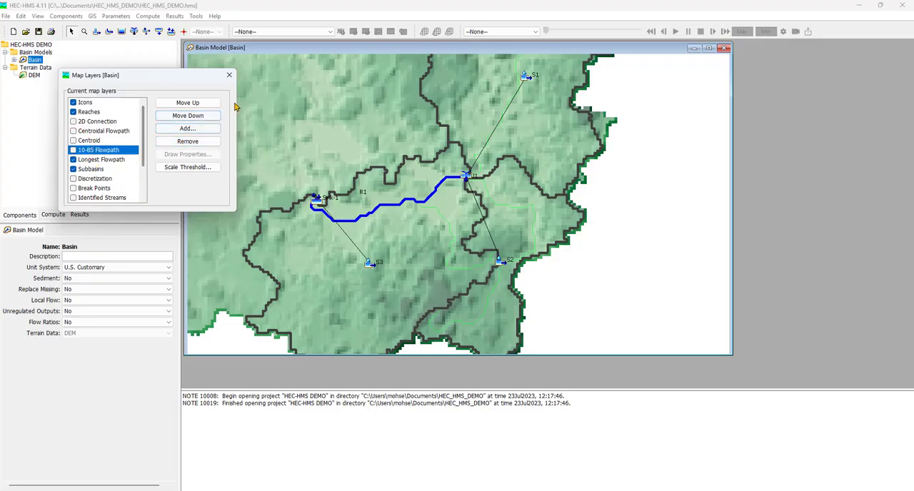
pyautogui.click(229, 75)
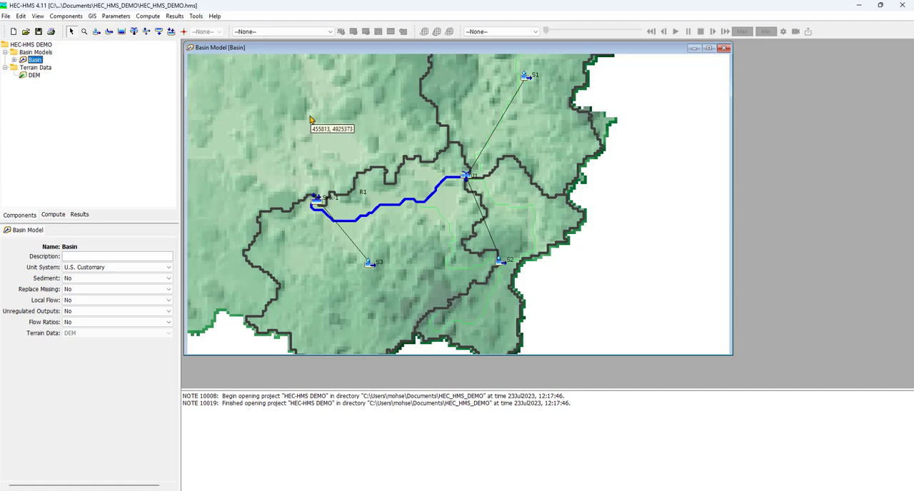
# Expand the Basin model's element list and inspect the properties of subbasins S1, S2 and S3 and reach R1.
pyautogui.click(14, 61)
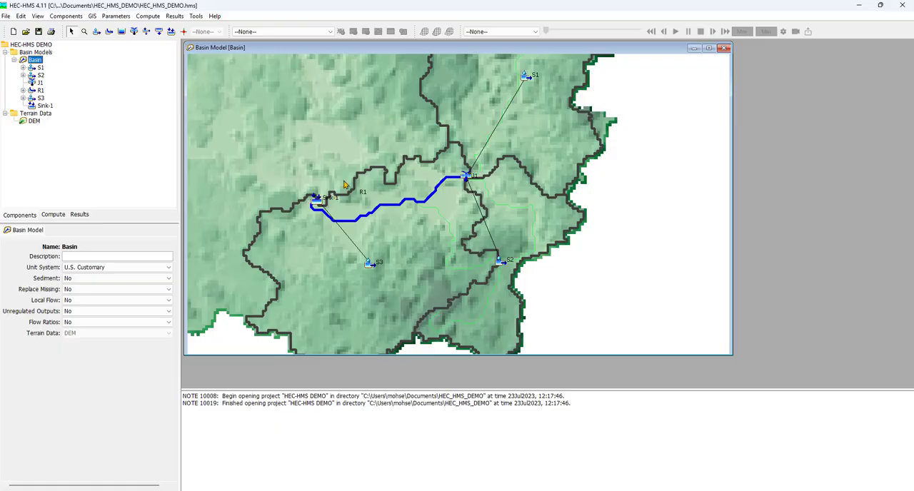
pyautogui.click(539, 123)
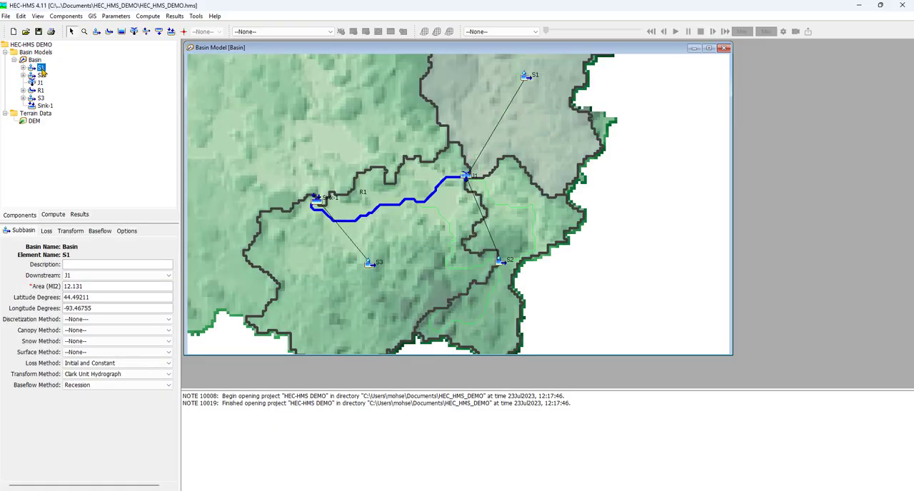
pyautogui.click(523, 200)
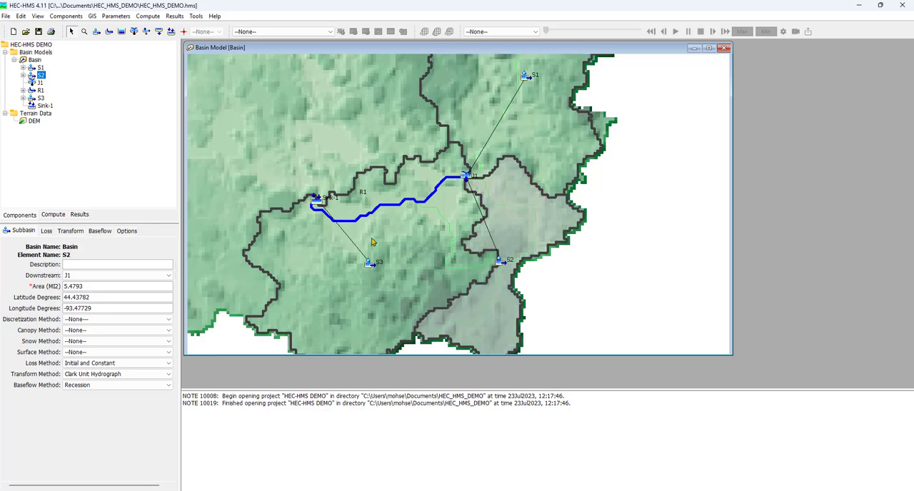
pyautogui.click(390, 257)
pyautogui.click(415, 256)
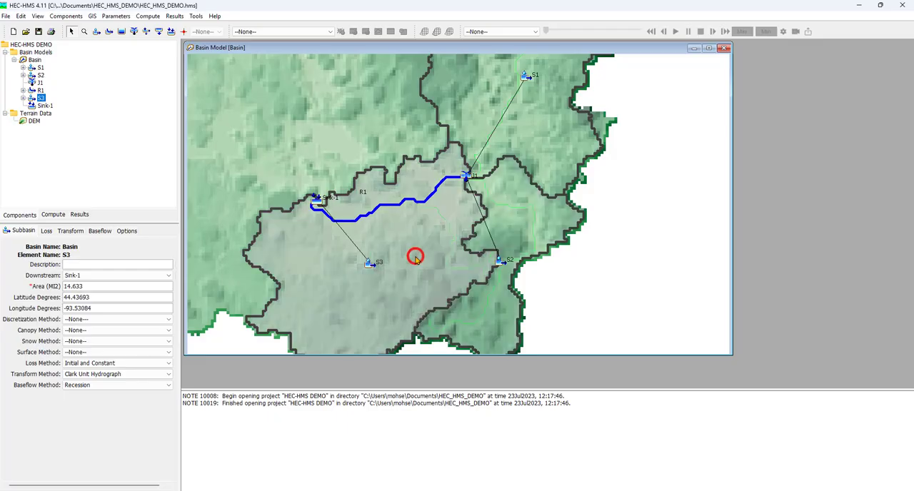
pyautogui.click(395, 208)
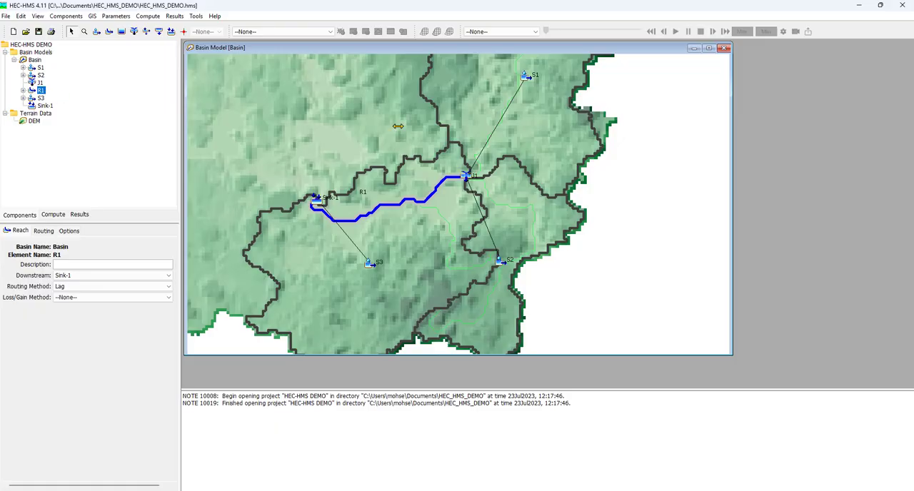
# Review the loss and transform methods assigned to subbasin S1, and check the properties of subbasins S2 and S3.
pyautogui.click(544, 114)
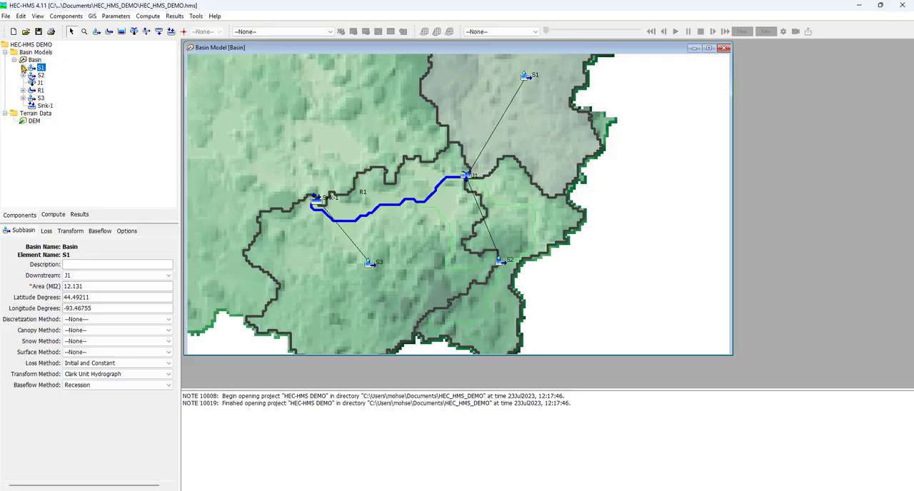
pyautogui.click(23, 68)
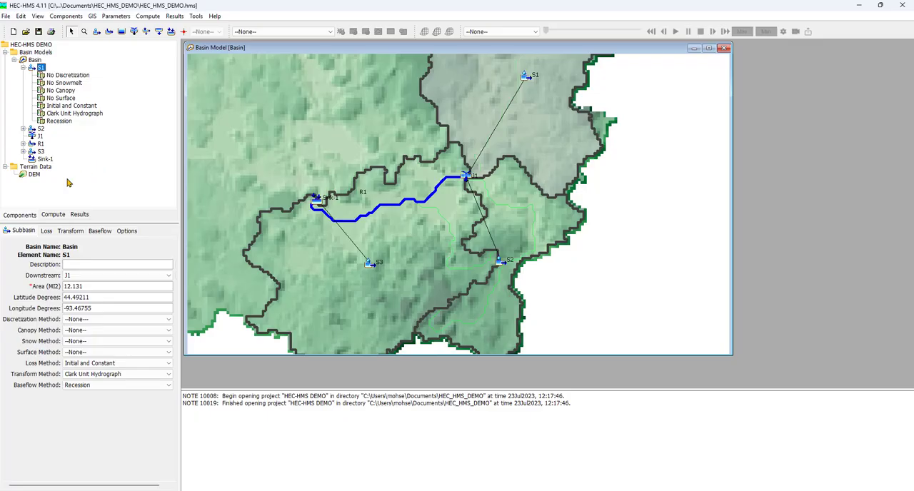
pyautogui.click(135, 365)
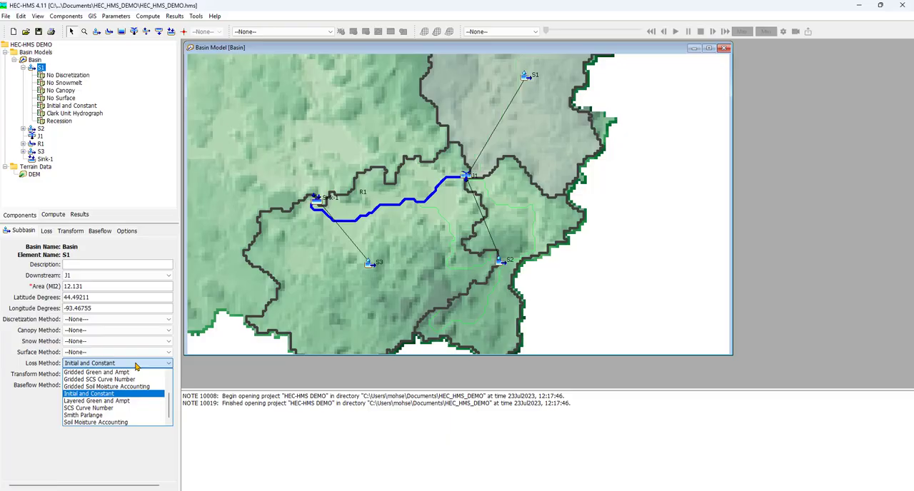
pyautogui.click(136, 365)
pyautogui.click(72, 376)
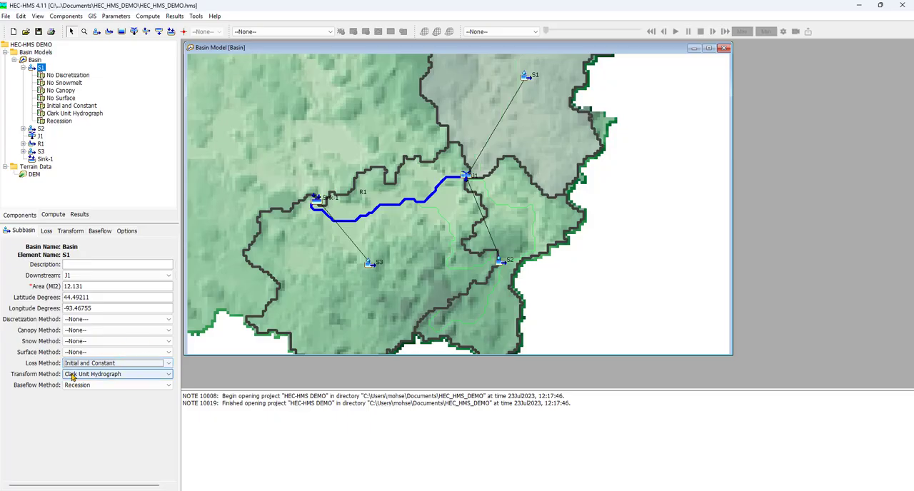
pyautogui.click(149, 379)
pyautogui.click(149, 380)
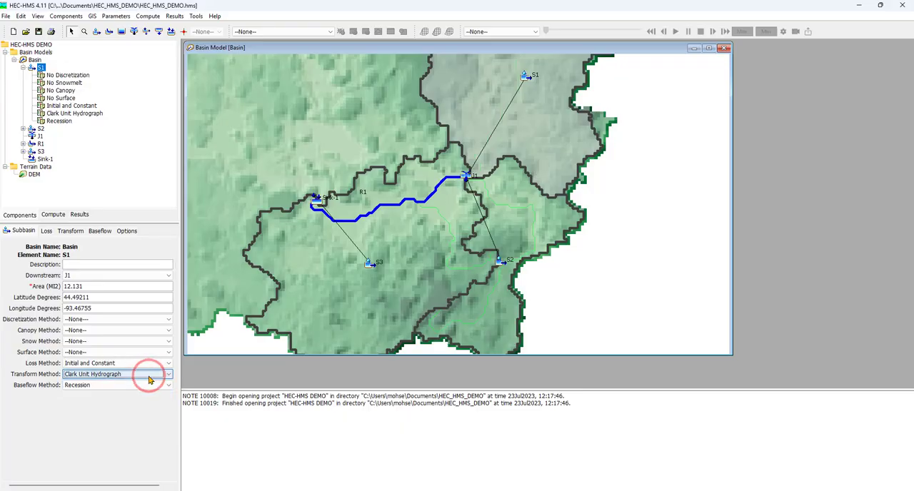
pyautogui.click(510, 218)
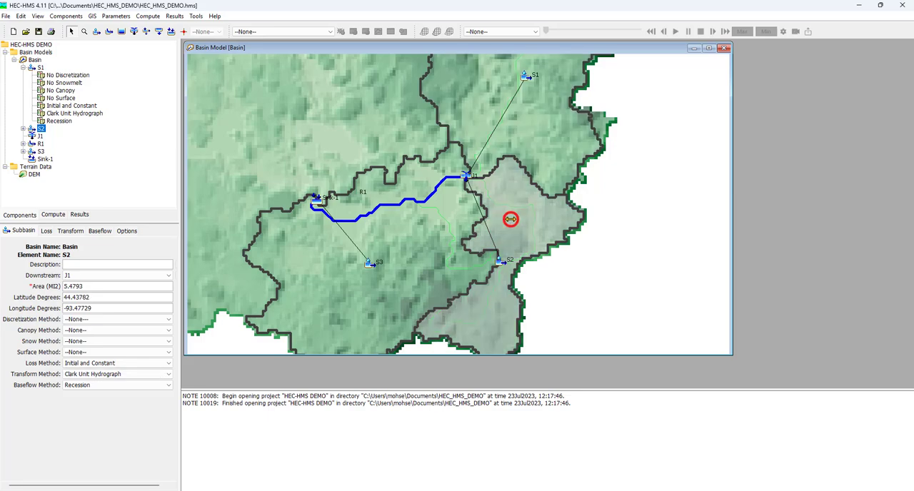
pyautogui.click(409, 257)
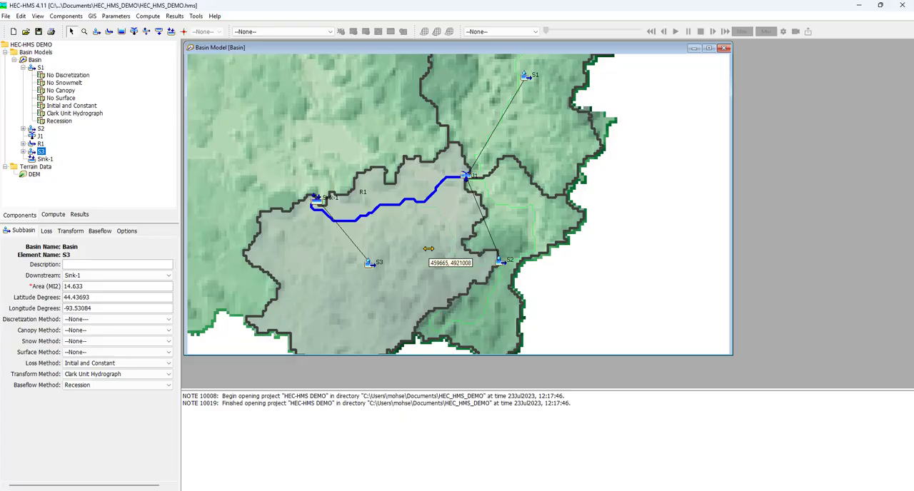
# Change the loss method of all subbasins in the Basin model to SCS Curve Number and check it on subbasin S3.
pyautogui.click(35, 61)
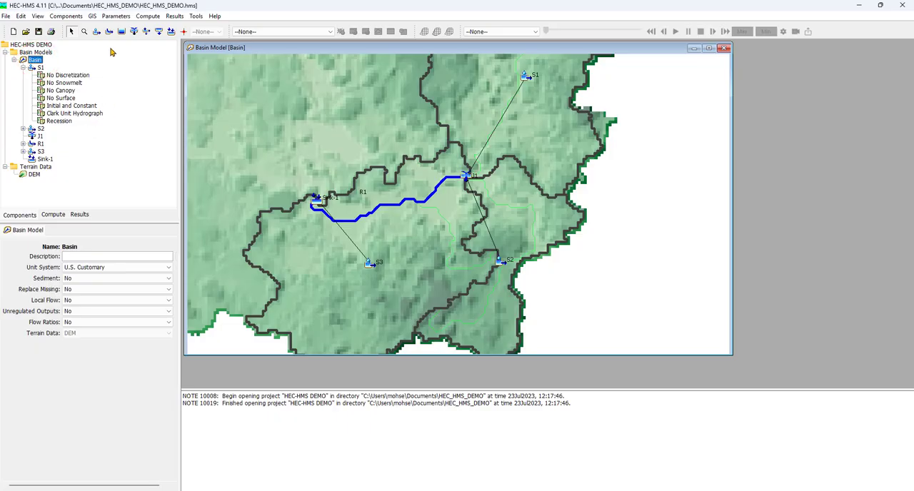
pyautogui.click(116, 16)
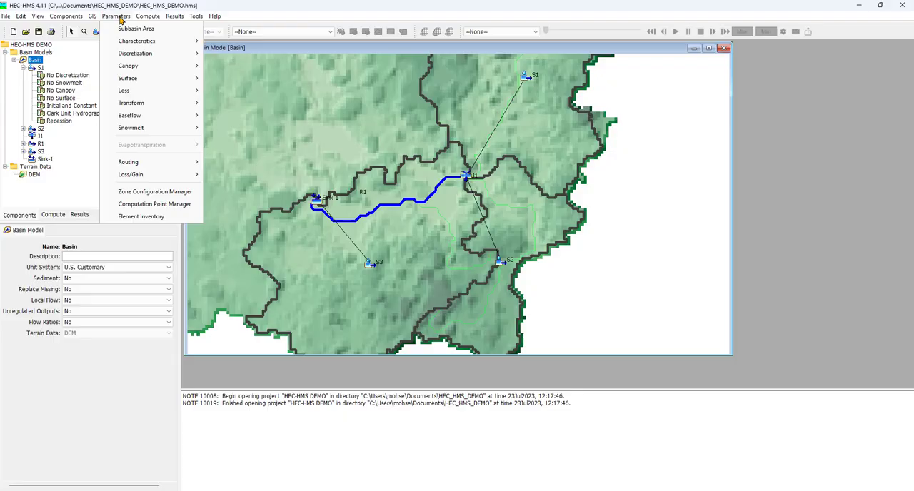
pyautogui.moveTo(140, 90)
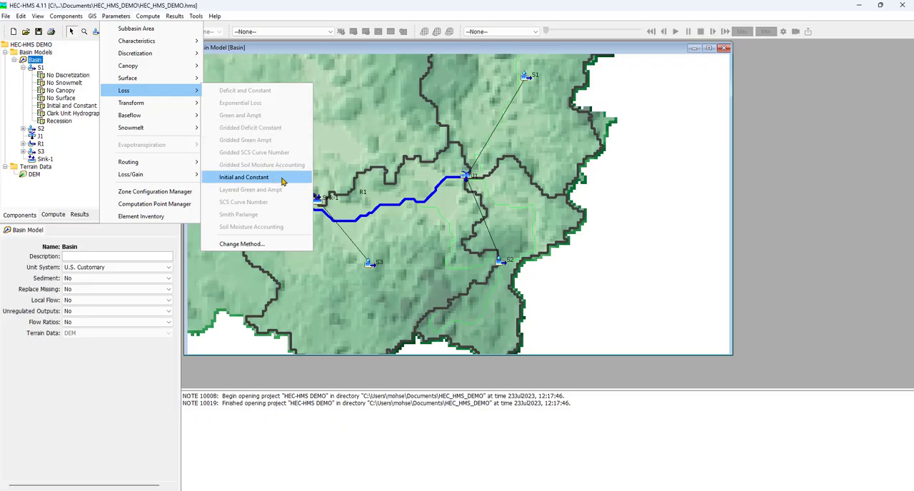
pyautogui.click(258, 246)
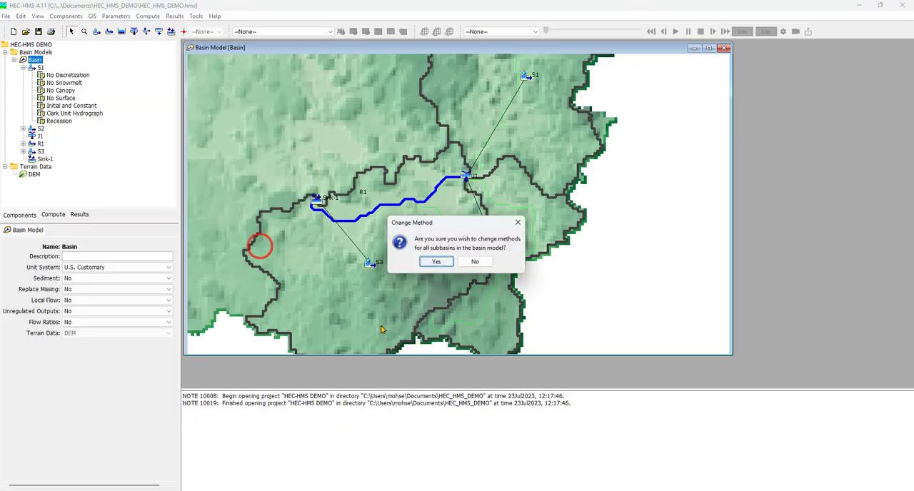
pyautogui.click(438, 263)
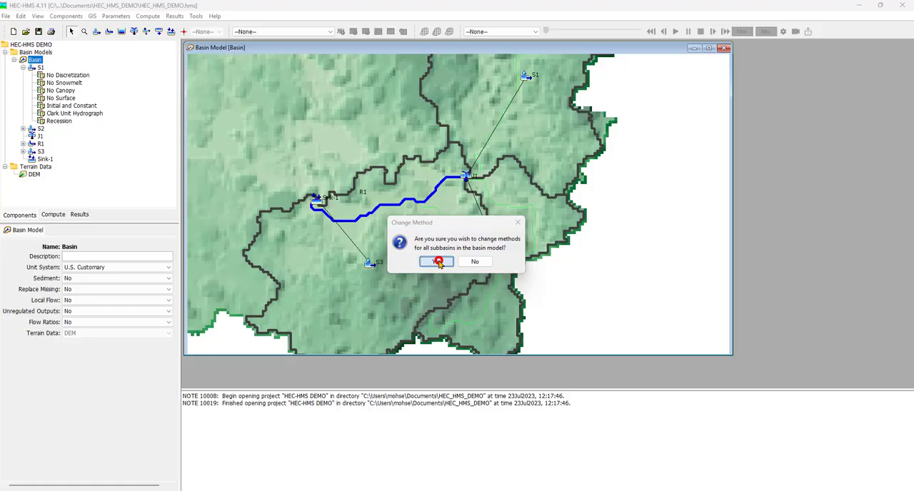
pyautogui.click(462, 246)
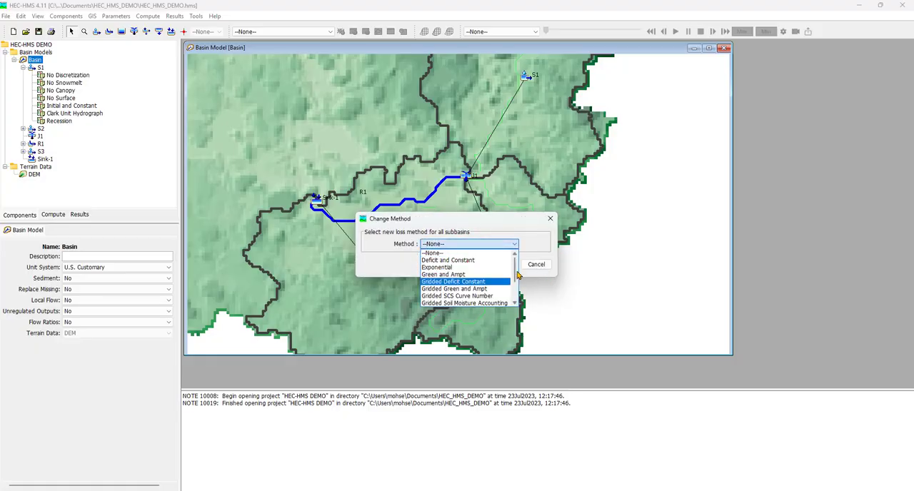
pyautogui.moveTo(514, 266); pyautogui.dragTo(510, 287)
pyautogui.click(478, 297)
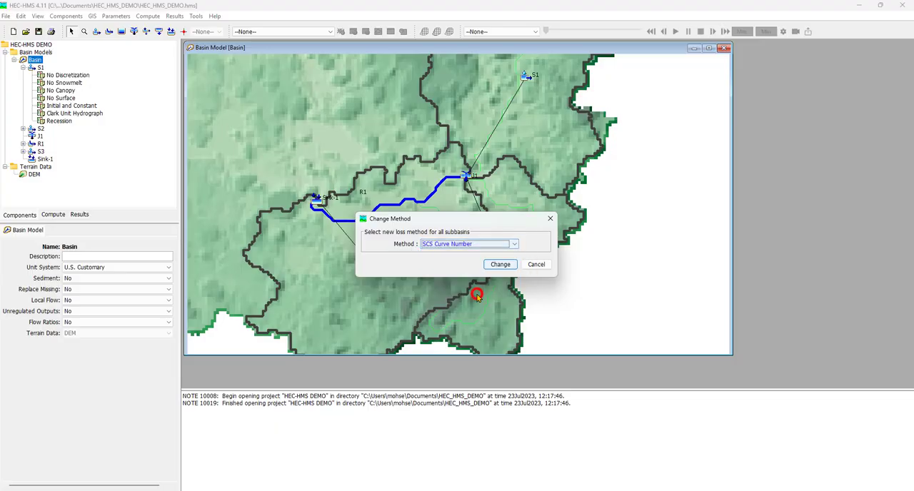
pyautogui.click(500, 265)
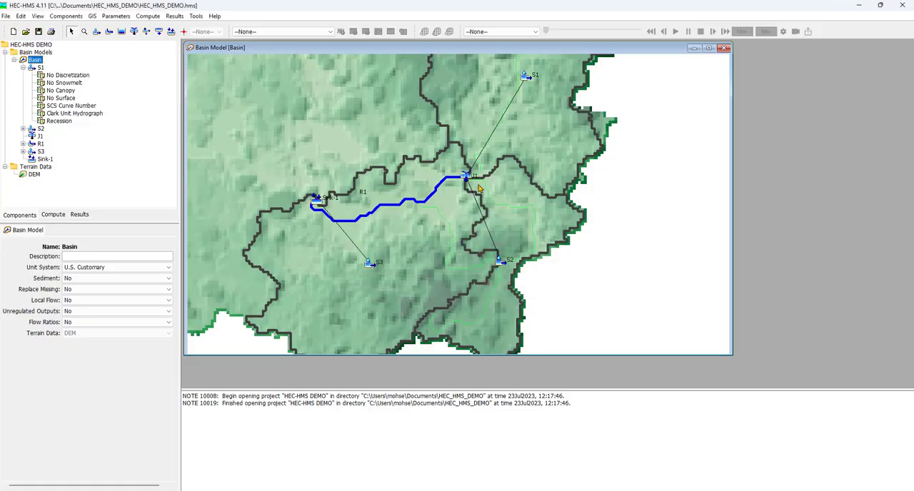
pyautogui.click(388, 294)
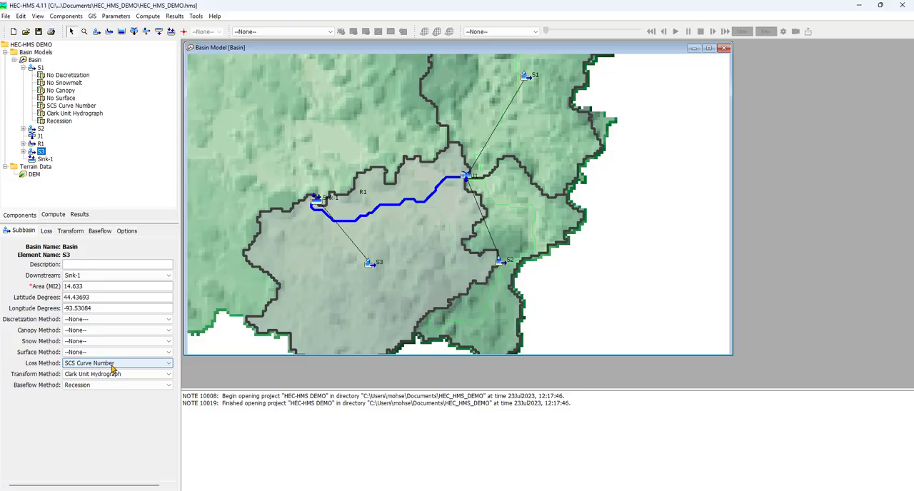
pyautogui.click(88, 411)
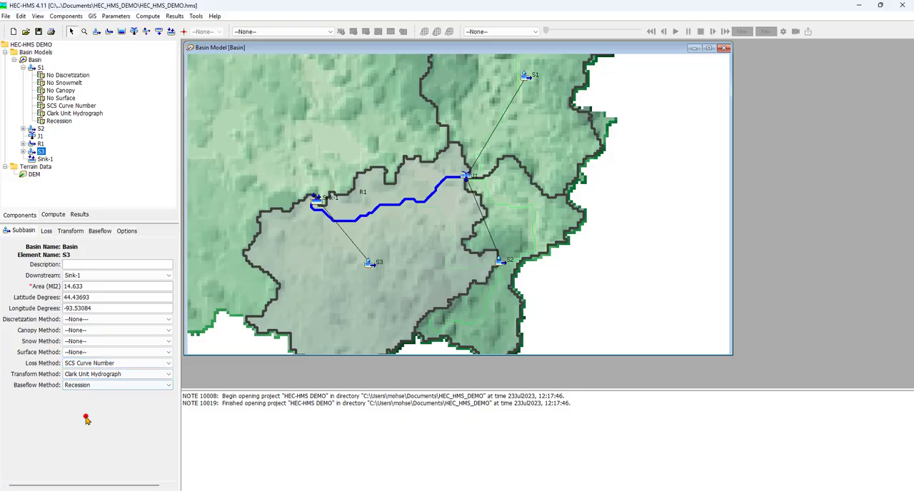
# Change the transform method of all subbasins in the Basin model to SCS Unit Hydrograph.
pyautogui.click(33, 60)
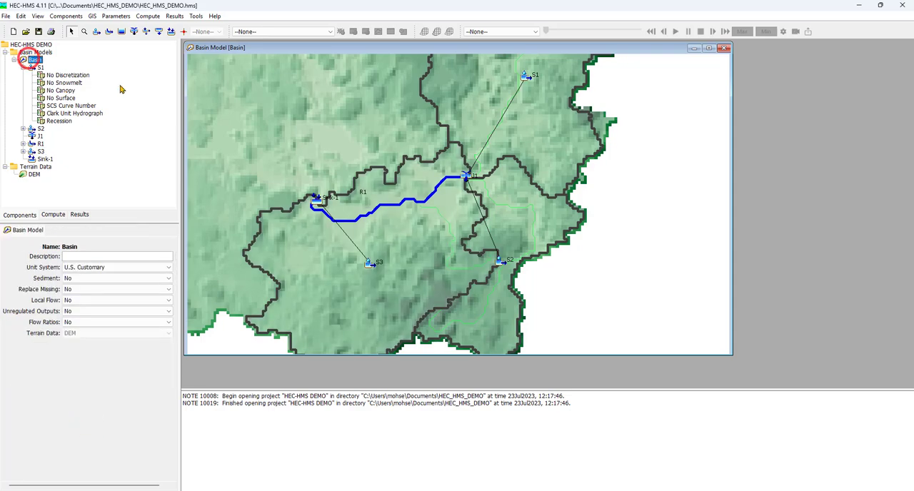
pyautogui.click(116, 16)
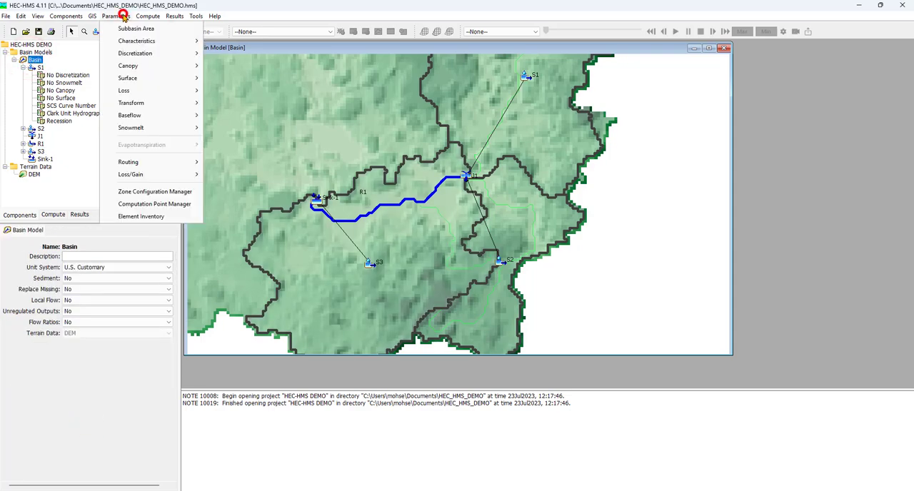
pyautogui.moveTo(191, 104)
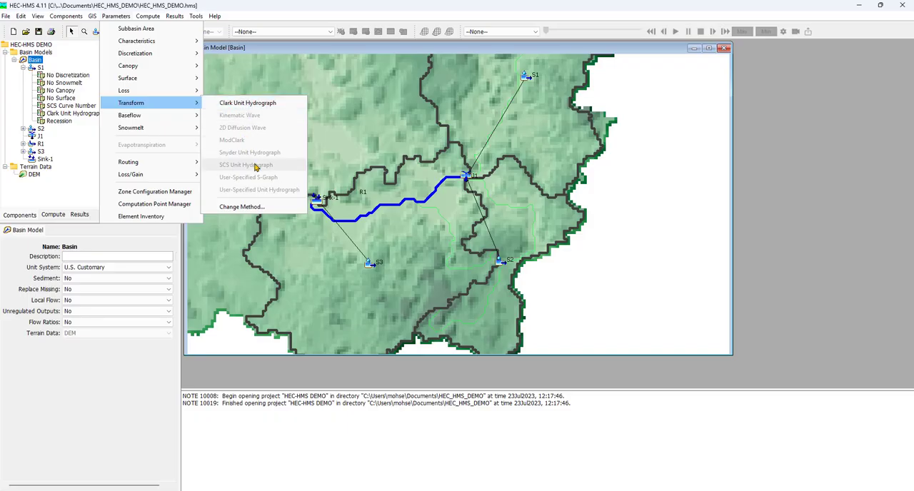
pyautogui.click(262, 207)
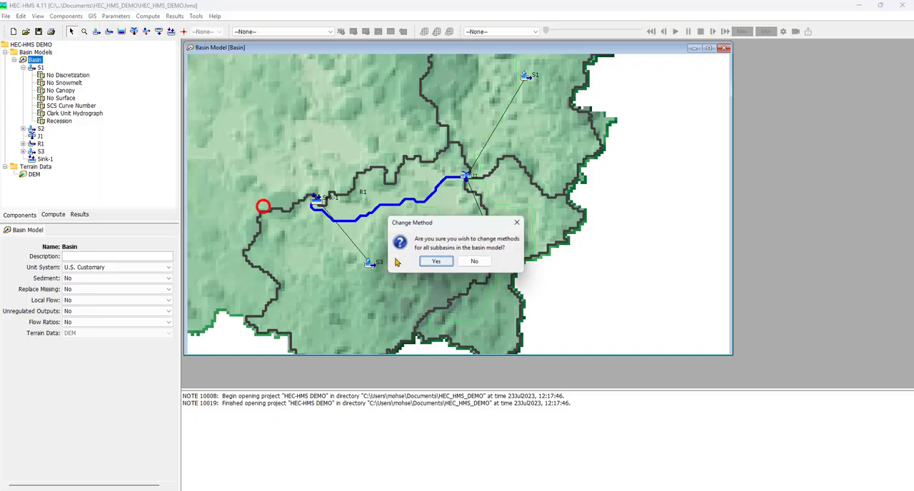
pyautogui.click(439, 261)
pyautogui.click(443, 243)
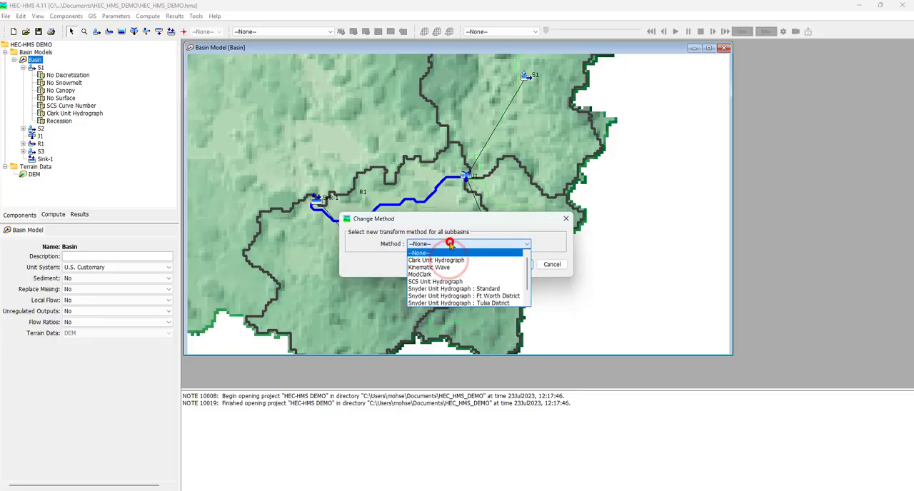
pyautogui.click(493, 281)
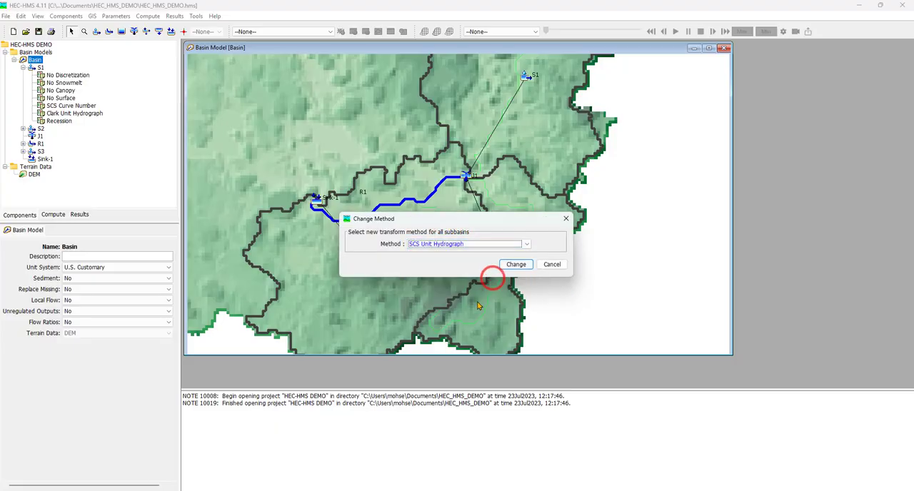
pyautogui.click(515, 264)
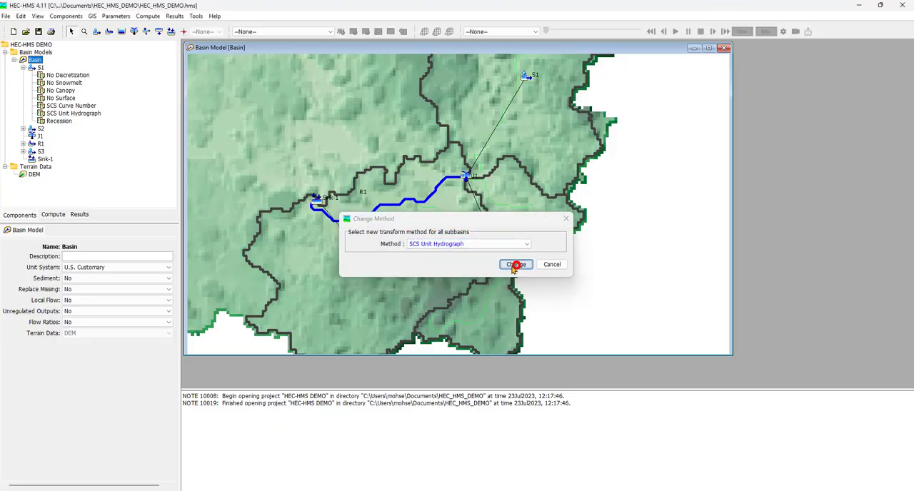
# Set the baseflow method of all subbasins in the Basin model to None.
pyautogui.click(111, 16)
pyautogui.moveTo(190, 118)
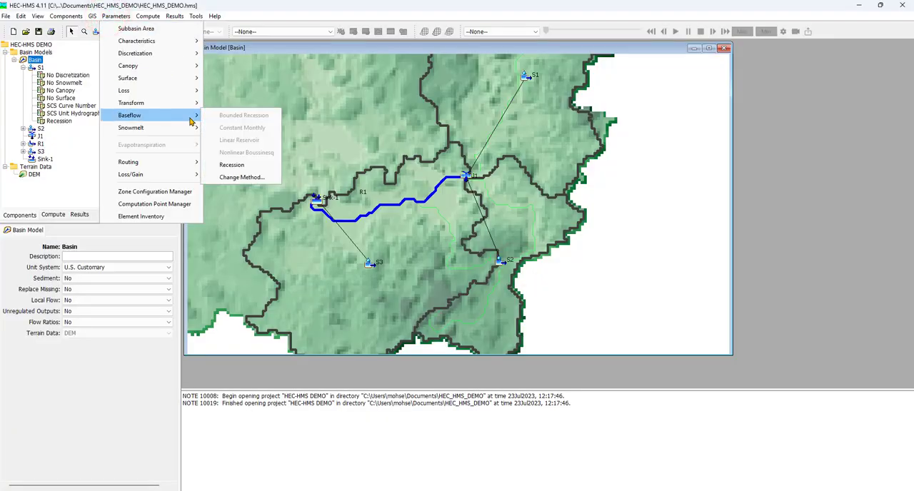
pyautogui.click(249, 177)
pyautogui.click(438, 263)
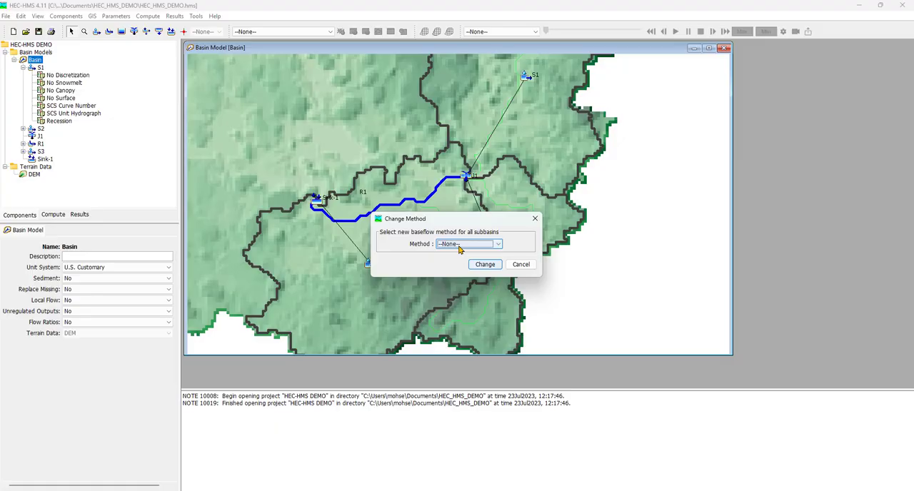
pyautogui.click(461, 247)
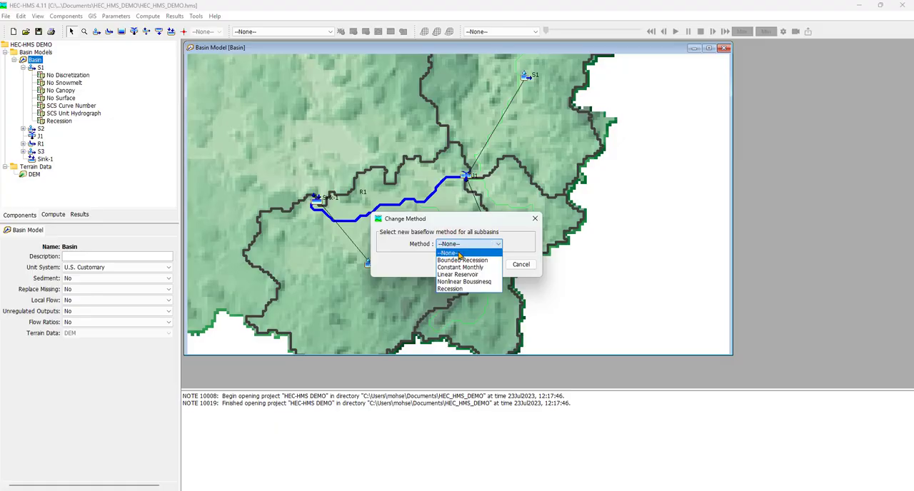
pyautogui.click(459, 255)
pyautogui.click(488, 265)
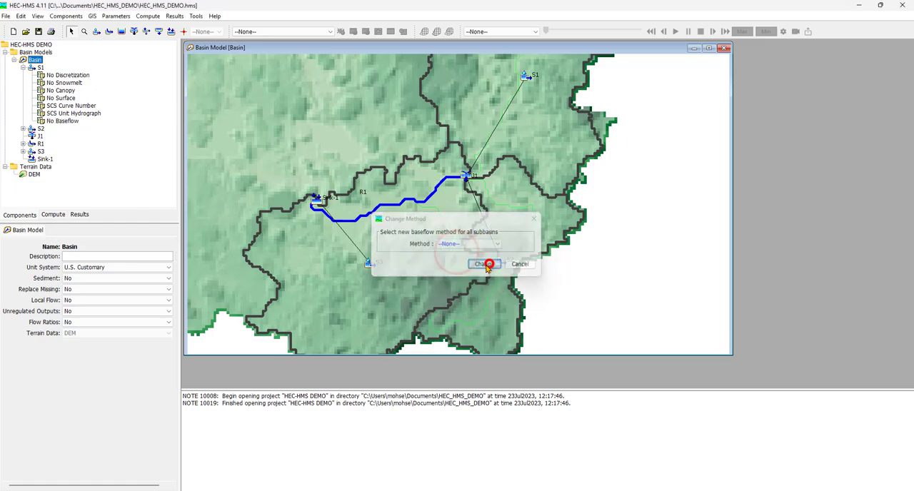
# Collapse subbasin S1's method list, check the methods in its properties and save the project.
pyautogui.click(23, 67)
pyautogui.click(40, 67)
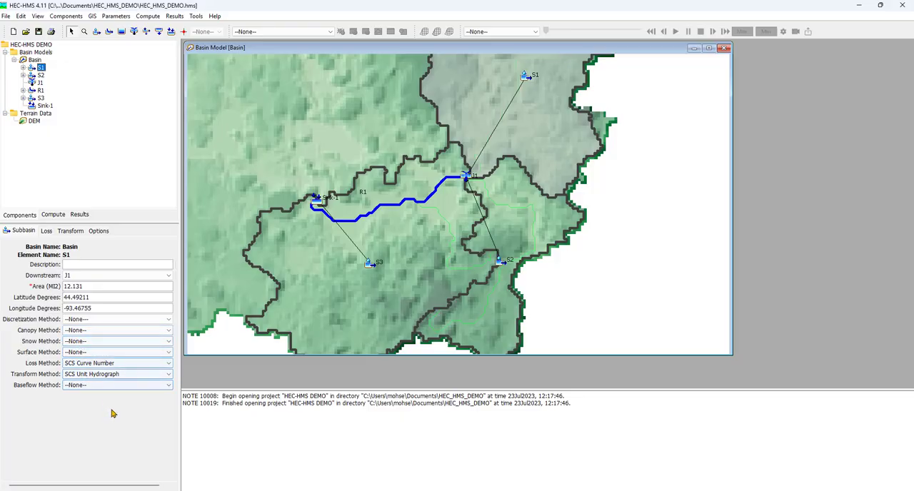
pyautogui.click(38, 31)
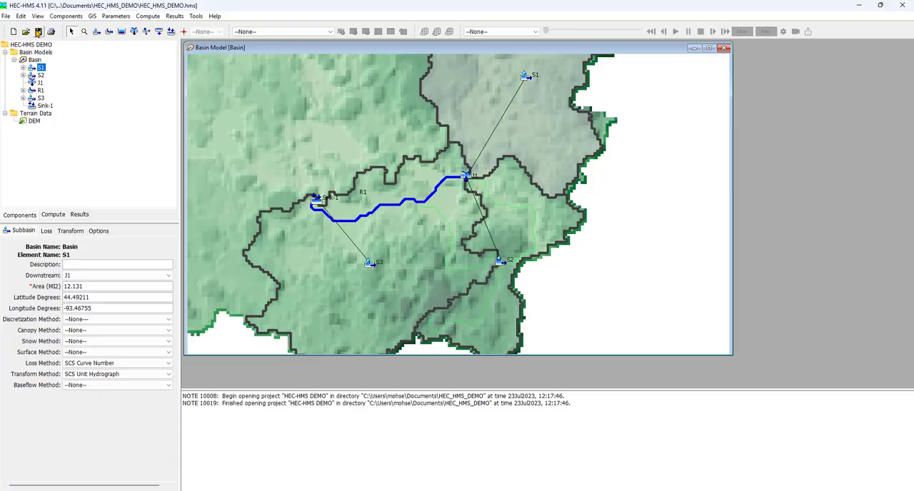
# Try the Kinematic Wave routing method on reach R1 and examine the routing parameters it requires.
pyautogui.click(40, 90)
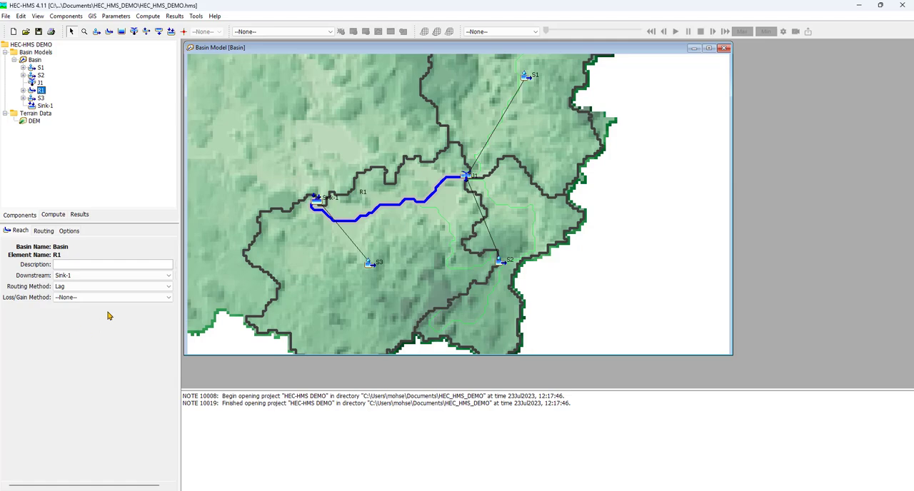
pyautogui.click(106, 287)
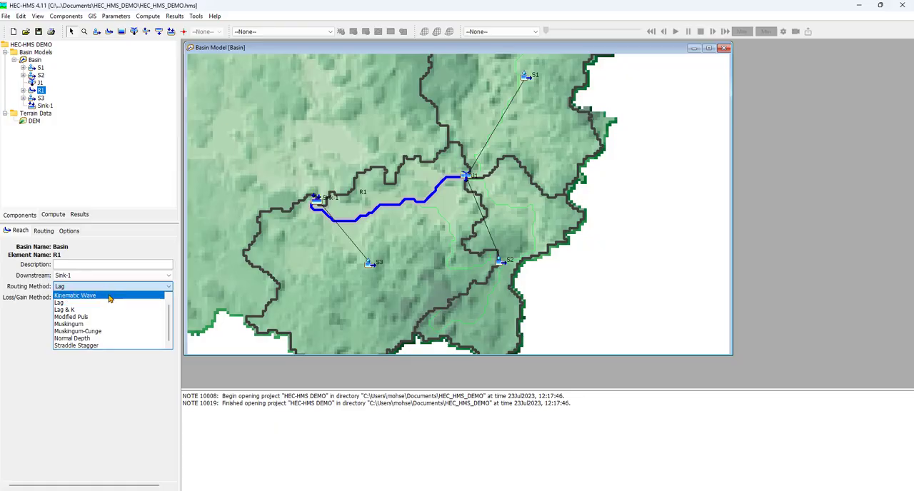
pyautogui.click(110, 295)
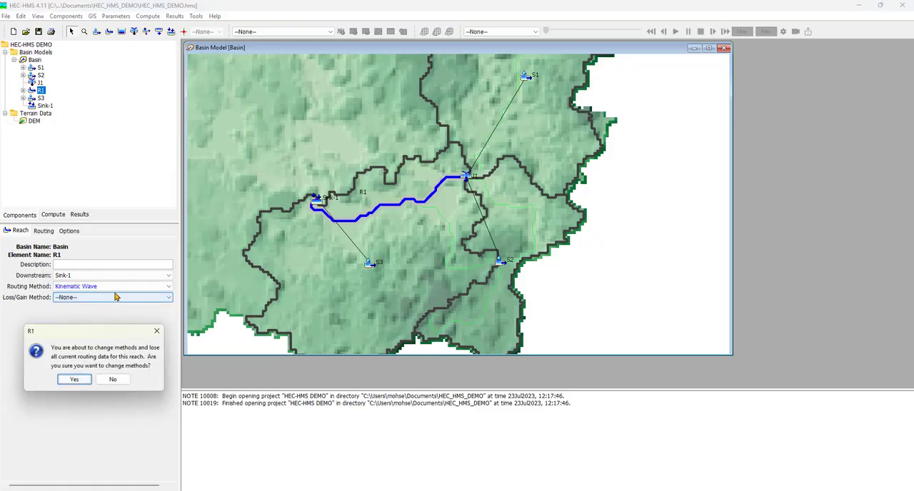
pyautogui.click(74, 379)
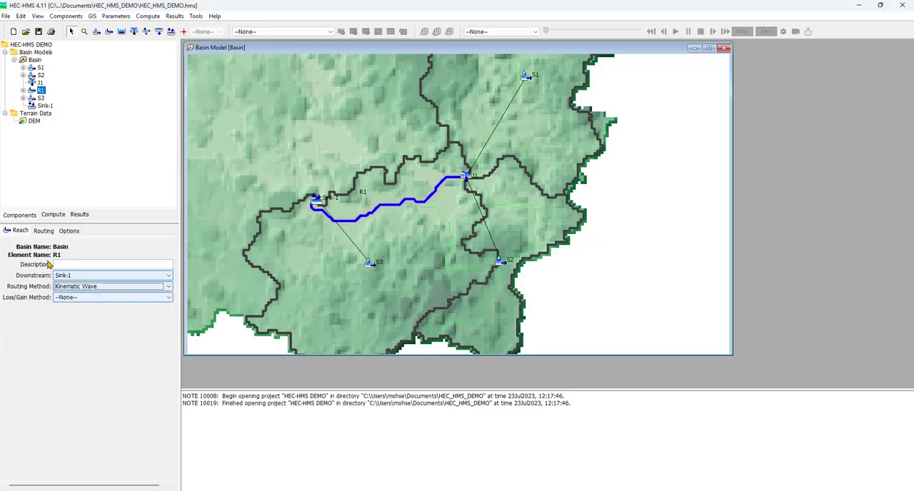
pyautogui.click(45, 230)
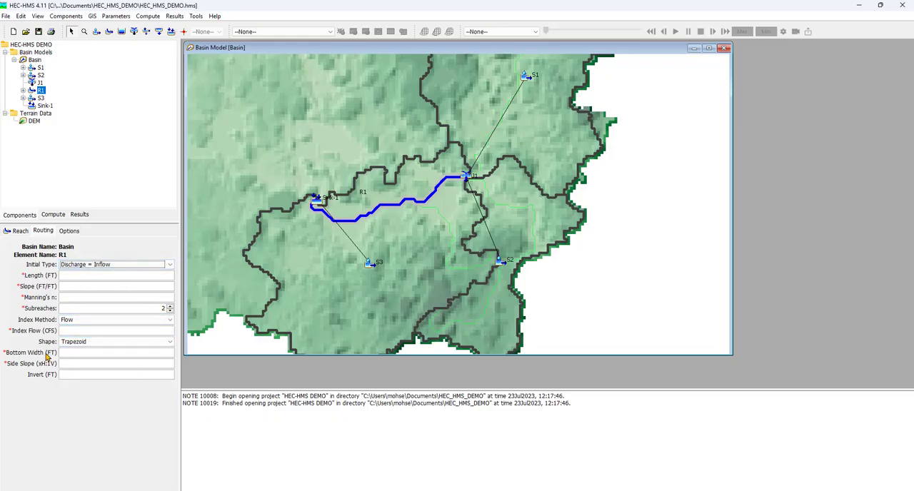
# Set the routing method of reach R1 back to Lag and save the project.
pyautogui.click(20, 232)
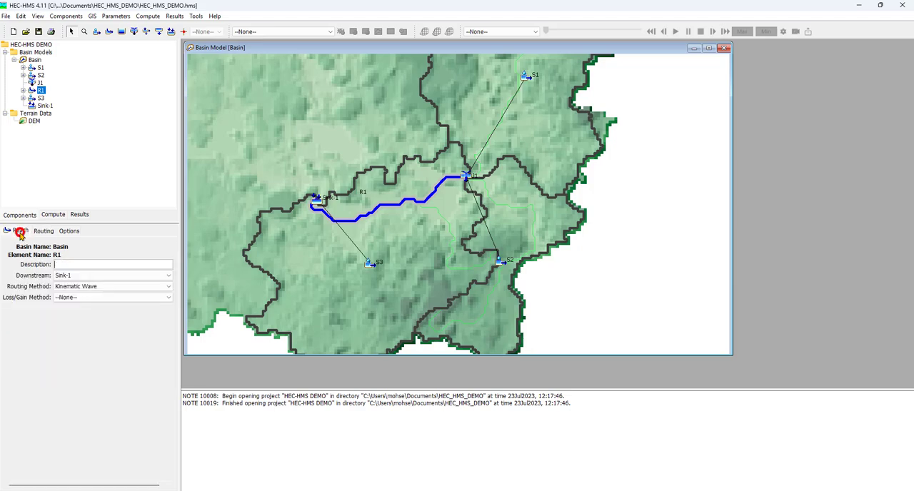
pyautogui.click(106, 272)
pyautogui.click(107, 274)
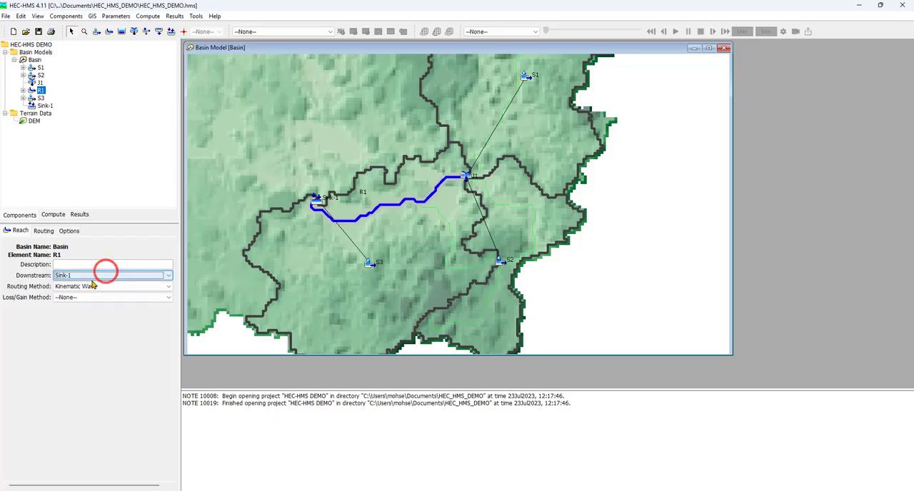
pyautogui.click(105, 285)
pyautogui.click(89, 305)
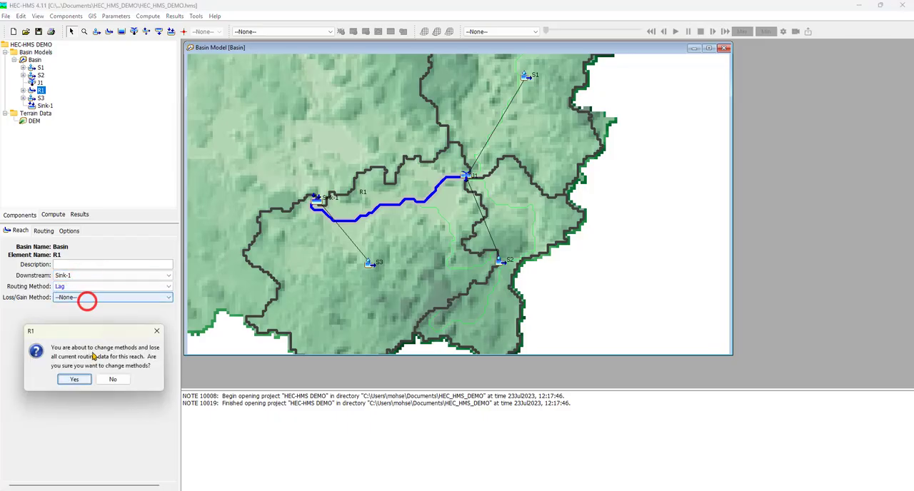
pyautogui.click(73, 377)
pyautogui.click(91, 357)
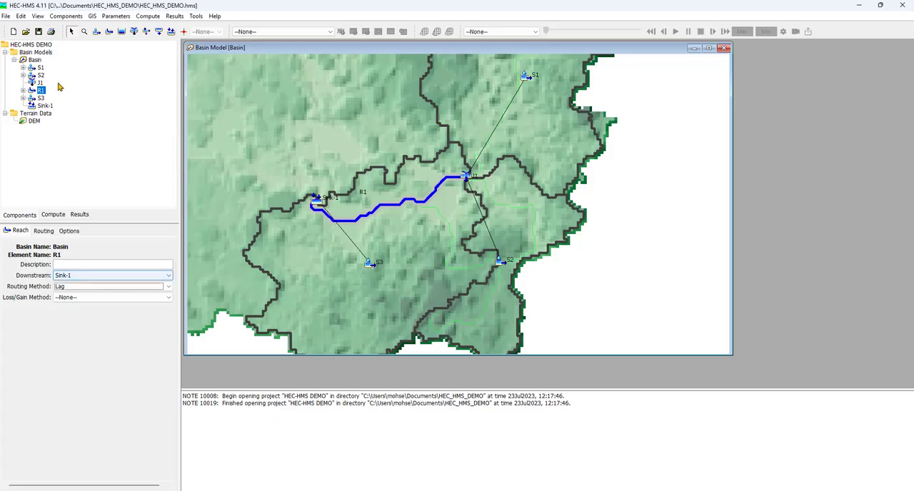
pyautogui.click(38, 31)
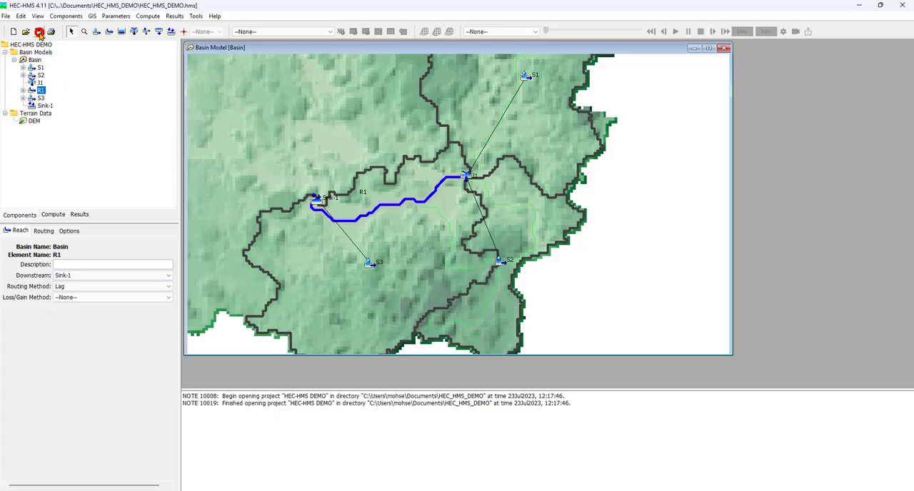
# Check the downstream connections of junction J1 and Sink-1, and save the project.
pyautogui.click(40, 82)
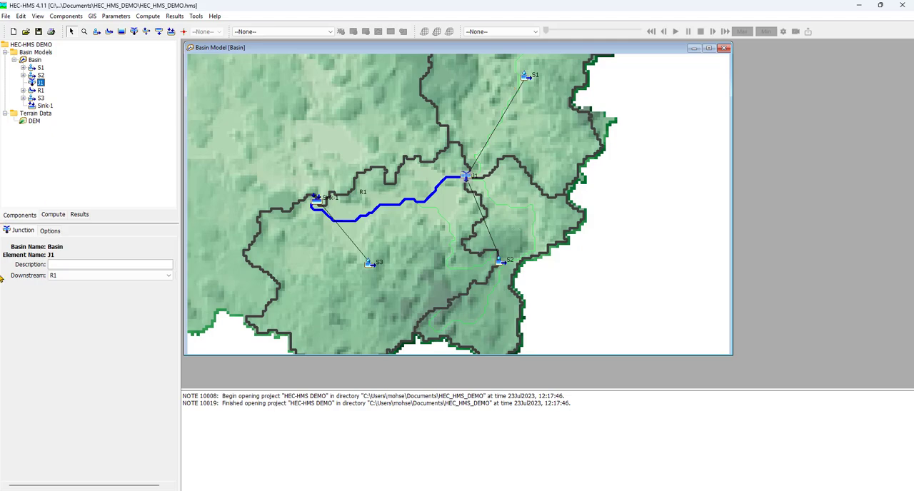
pyautogui.click(45, 106)
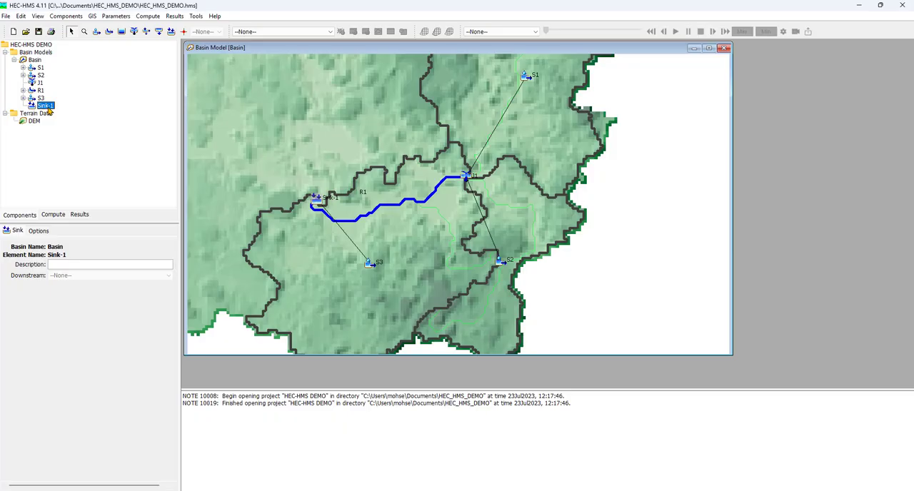
pyautogui.click(38, 31)
# Set the curve number in subbasin S1's loss parameters to 74 and save the project.
pyautogui.click(41, 68)
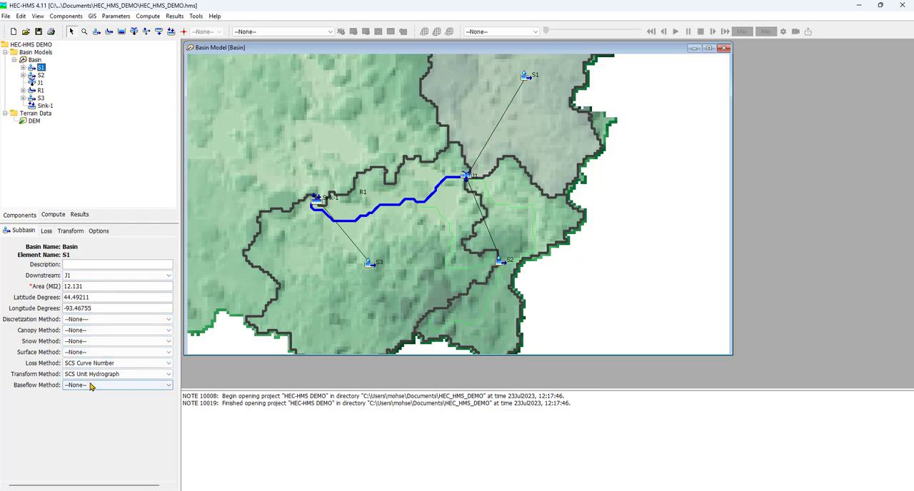
pyautogui.click(46, 231)
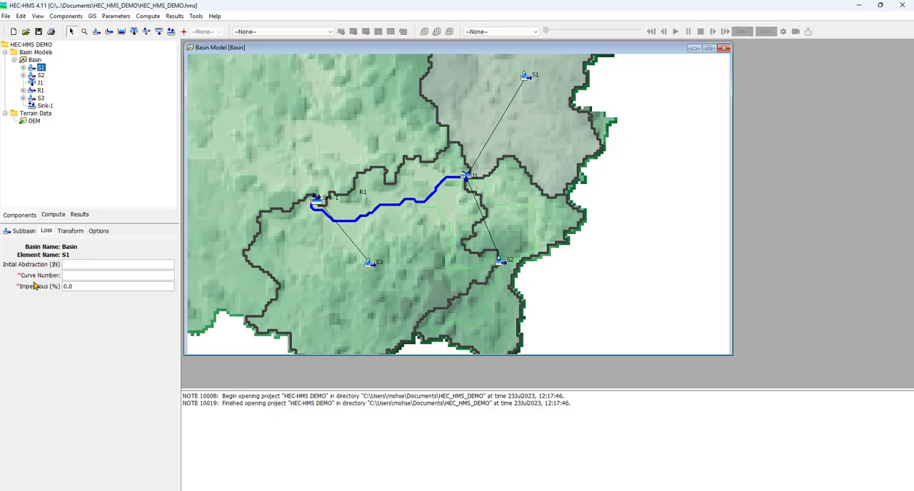
pyautogui.click(71, 275)
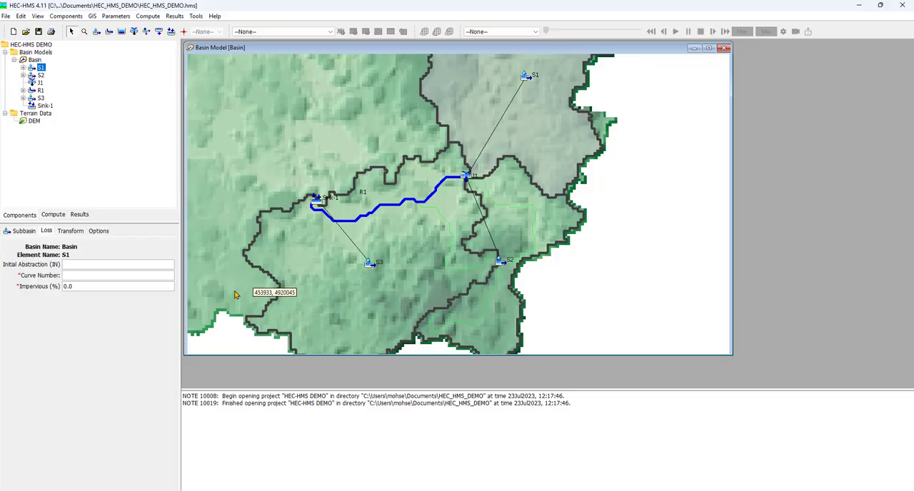
pyautogui.write('74')
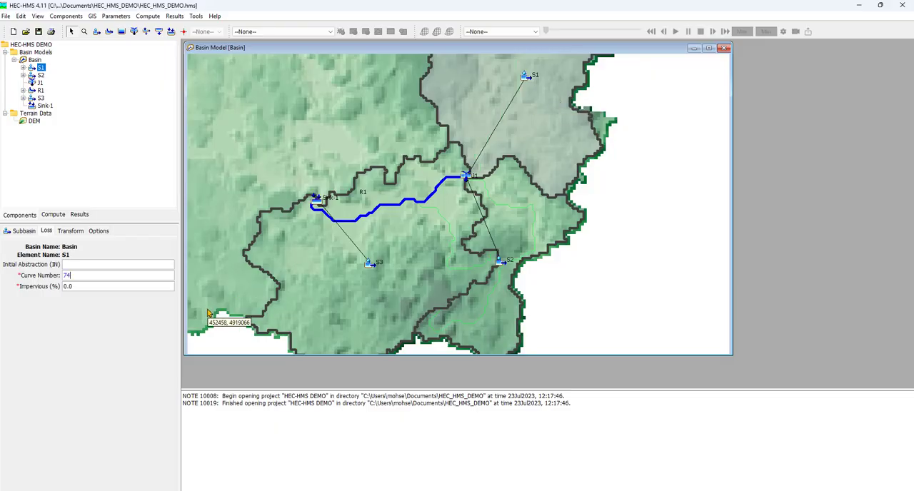
pyautogui.click(51, 327)
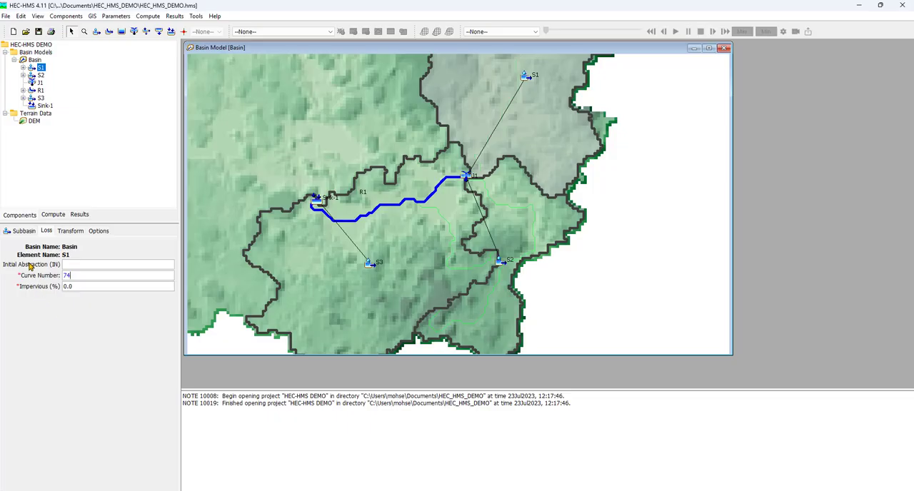
pyautogui.moveTo(29, 266)
pyautogui.click(93, 342)
pyautogui.click(38, 30)
# Set the curve number of subbasin S2 to 75 and save the project.
pyautogui.click(41, 75)
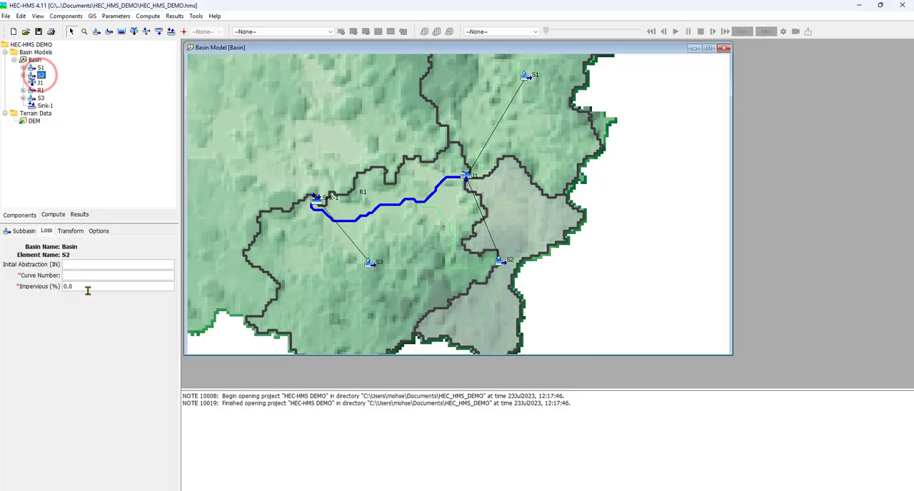
pyautogui.click(74, 275)
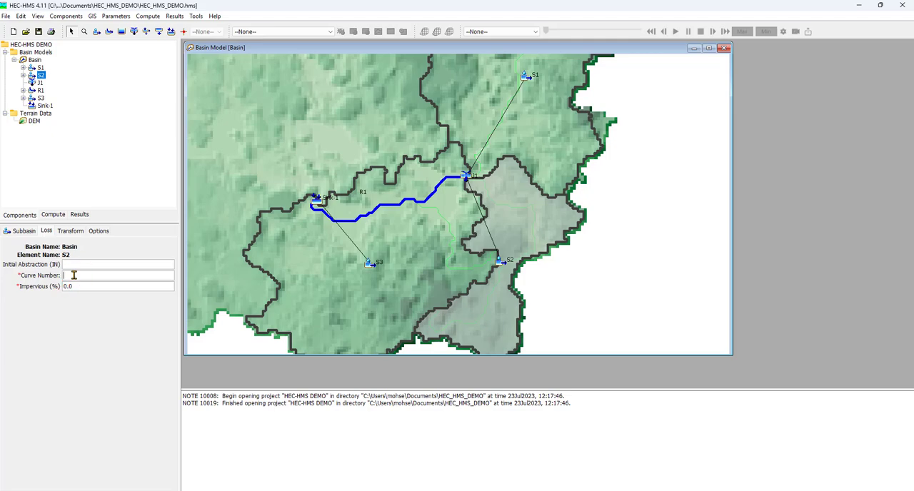
pyautogui.write('75')
pyautogui.click(39, 31)
# Set the curve number of subbasin S3 to 75 and save the project.
pyautogui.click(41, 97)
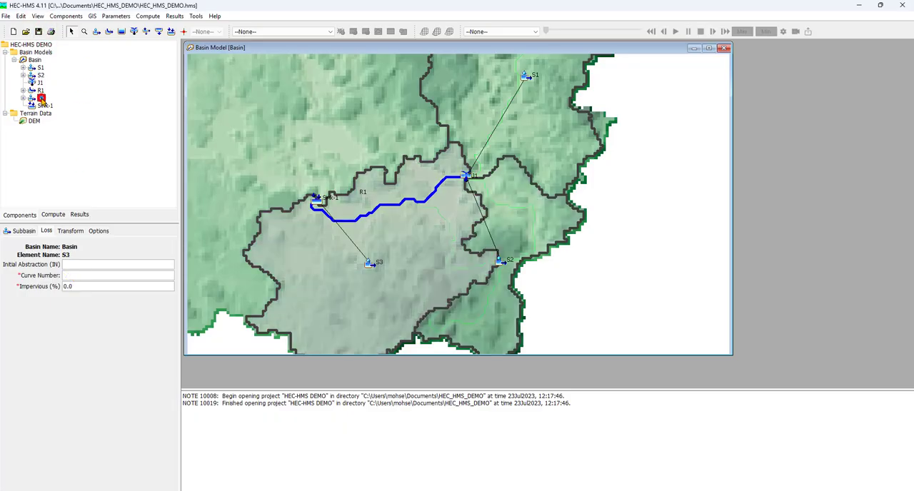
pyautogui.click(89, 276)
pyautogui.write('75')
pyautogui.click(38, 31)
# Open the transform parameters of subbasin S3.
pyautogui.click(70, 233)
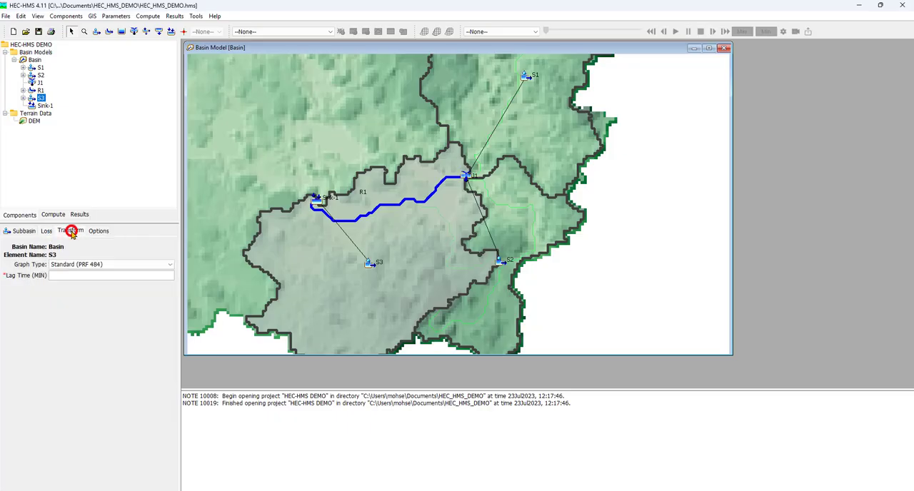
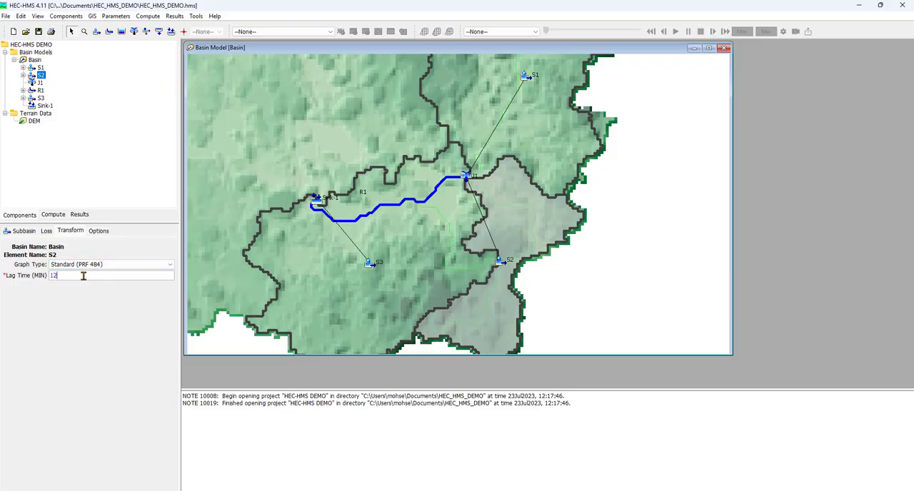
# Set the transform lag time to 120 minutes for subbasin S2 and 113 minutes for subbasin S3, and save the project.
pyautogui.click(71, 312)
pyautogui.click(40, 99)
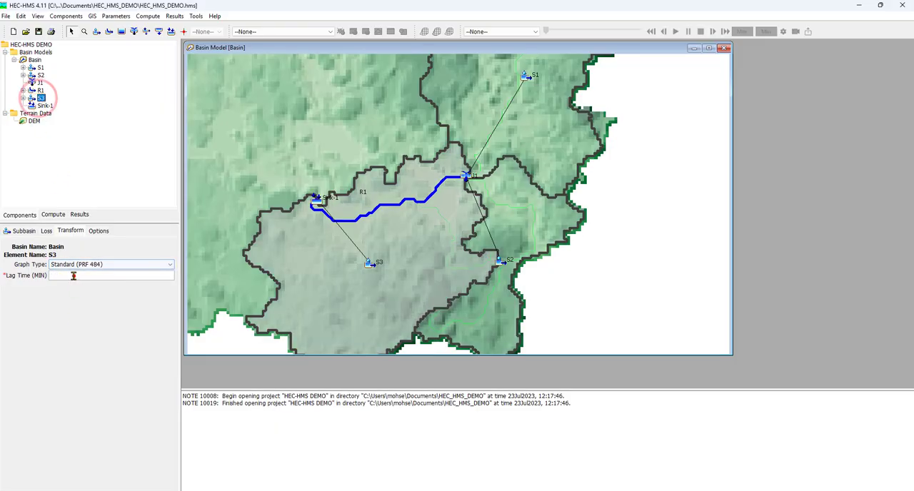
pyautogui.click(73, 275)
pyautogui.write('11')
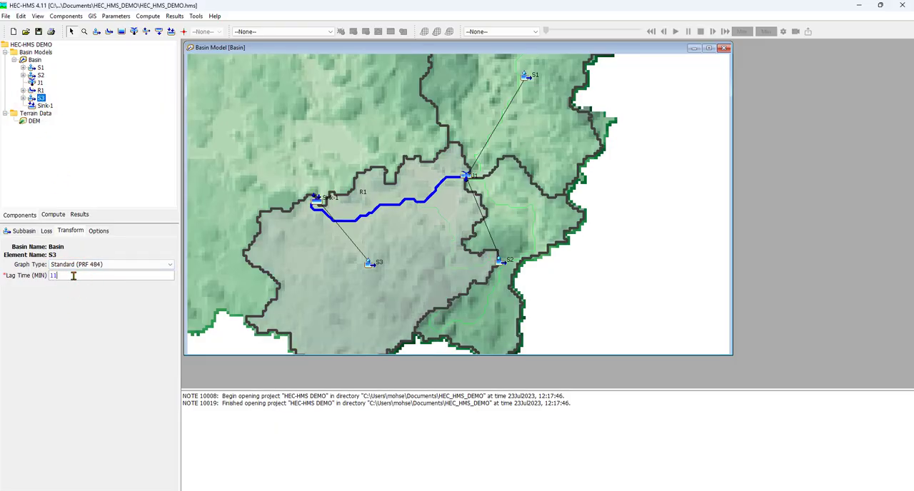
pyautogui.write('3')
pyautogui.click(76, 318)
pyautogui.click(39, 32)
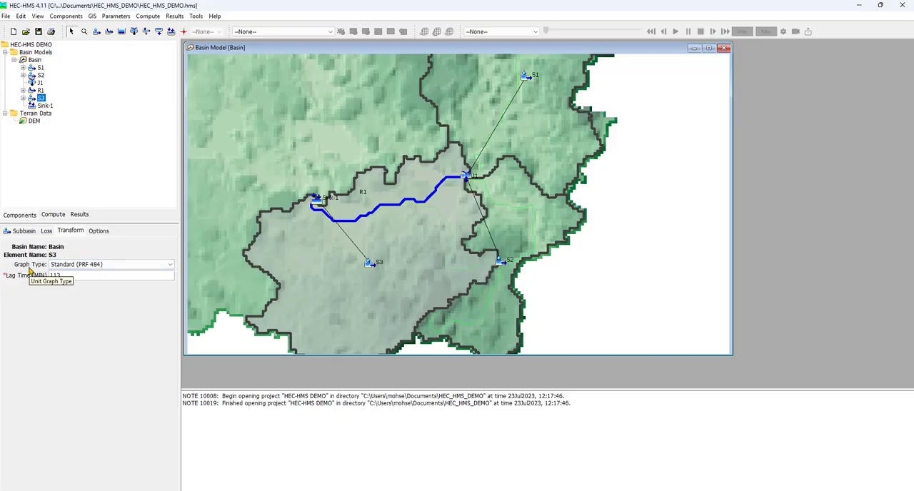
# Look through the unit graph types offered for subbasin S3 and keep Standard (PRF 484).
pyautogui.click(131, 267)
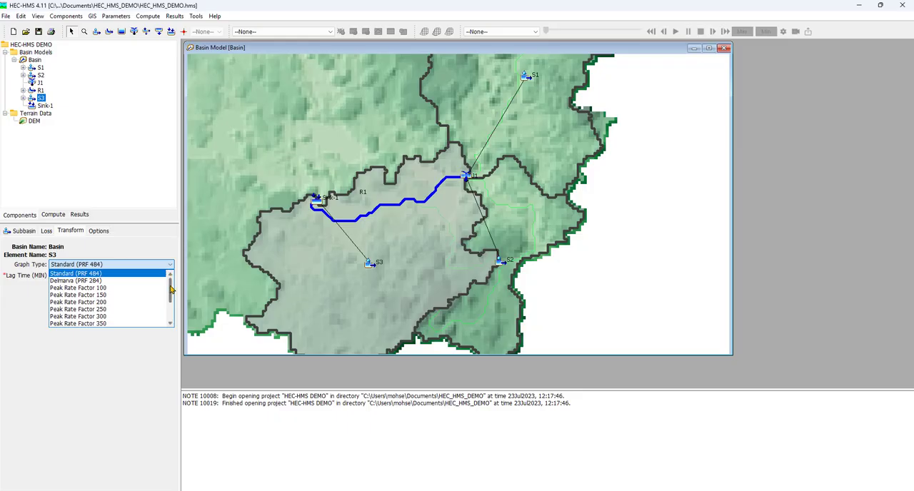
pyautogui.moveTo(170, 286)
pyautogui.mouseDown()
pyautogui.moveTo(169, 313)
pyautogui.moveTo(172, 287)
pyautogui.mouseUp()
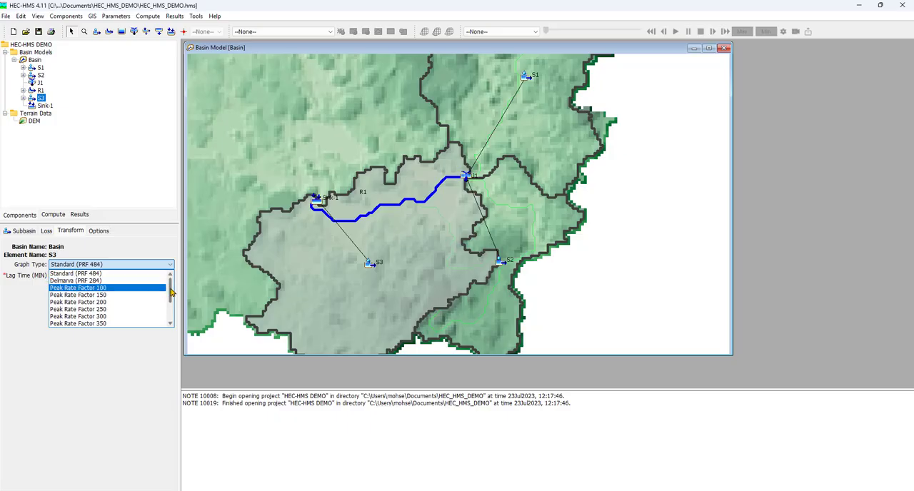
pyautogui.moveTo(170, 288)
pyautogui.mouseDown()
pyautogui.moveTo(171, 309)
pyautogui.moveTo(172, 289)
pyautogui.mouseUp()
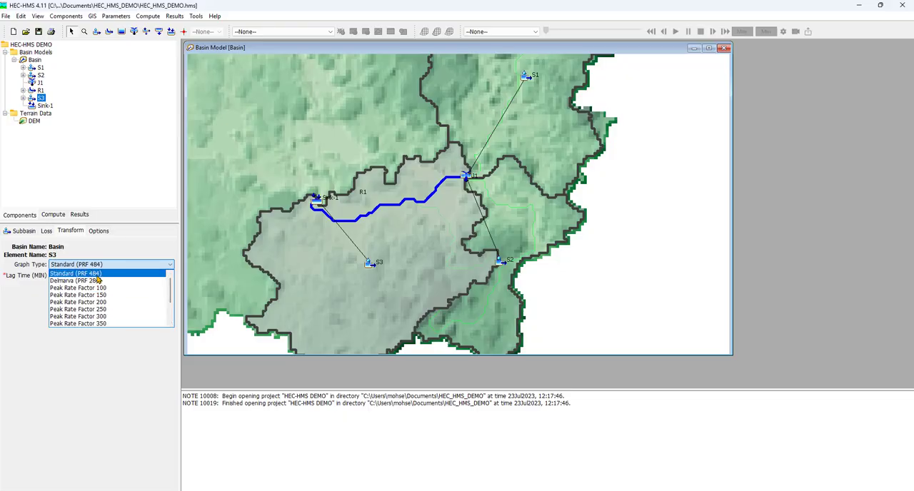
pyautogui.click(104, 275)
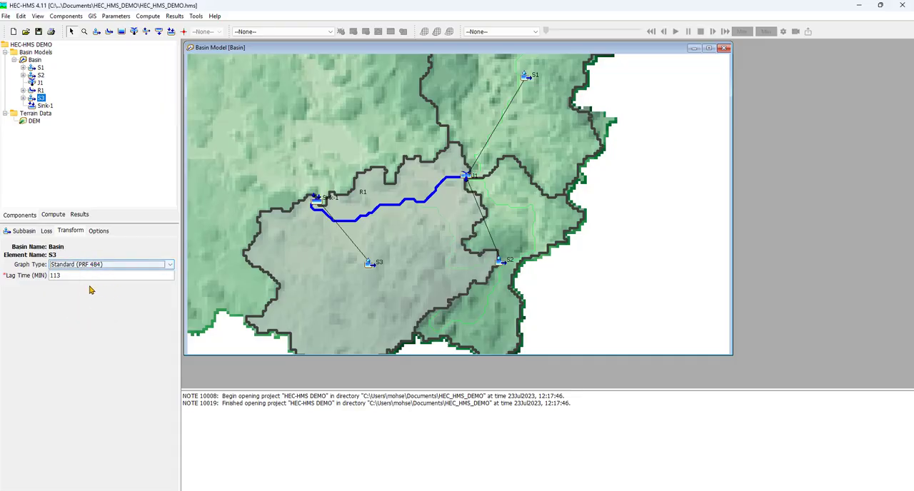
# Check the transform parameters of subbasins S2 and S1, saving the project in between.
pyautogui.click(41, 75)
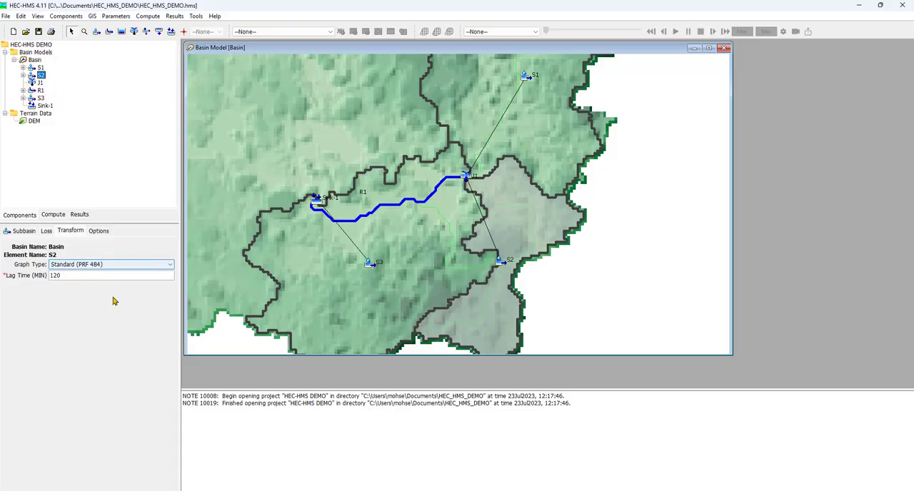
pyautogui.click(39, 33)
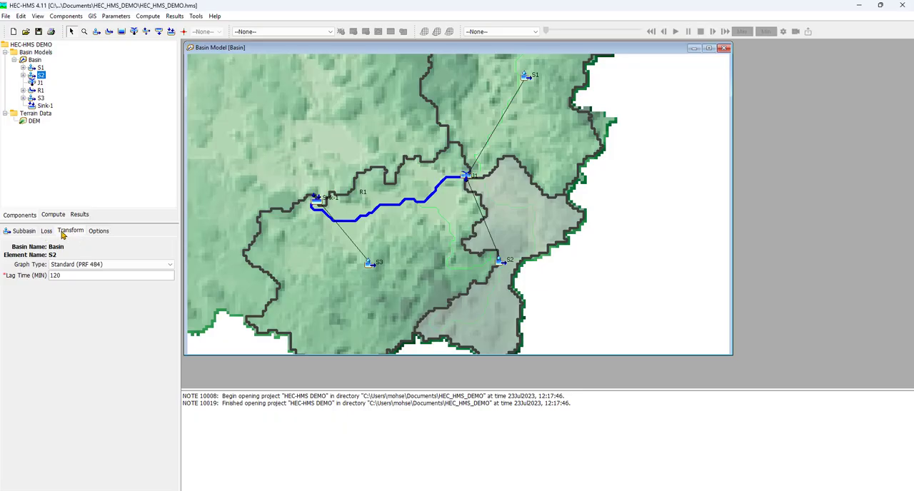
pyautogui.click(40, 67)
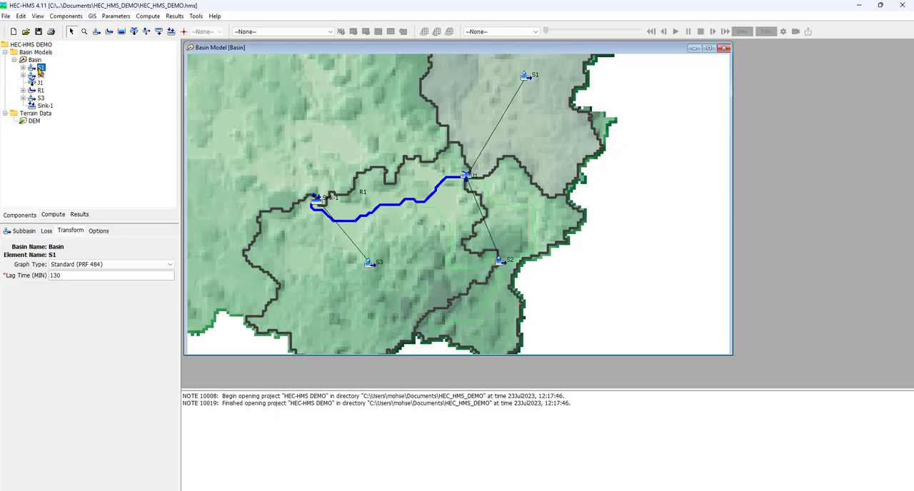
# Assign the Temperature Index snow method to subbasin S1 and open its snow parameters.
pyautogui.click(24, 230)
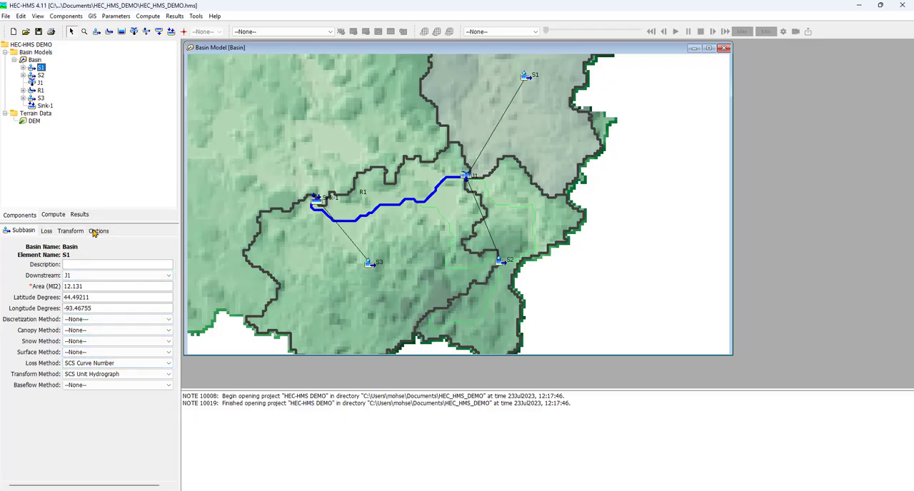
pyautogui.click(111, 342)
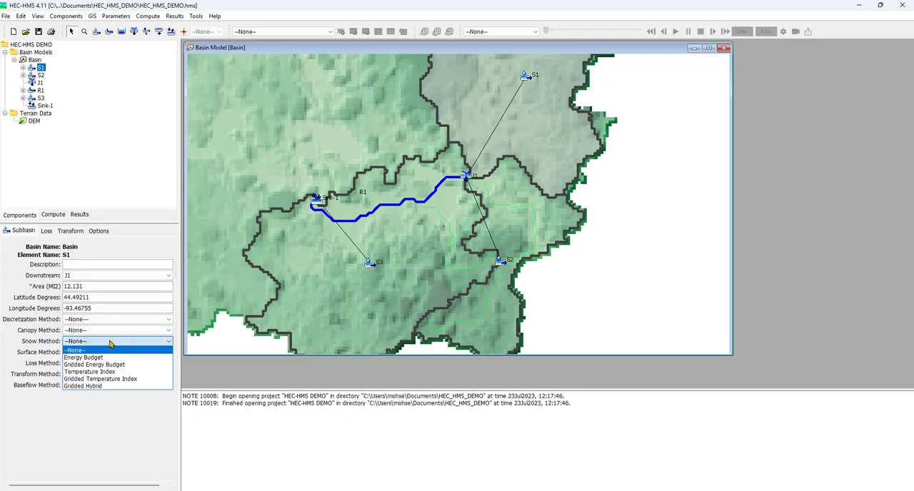
pyautogui.click(129, 376)
pyautogui.click(77, 380)
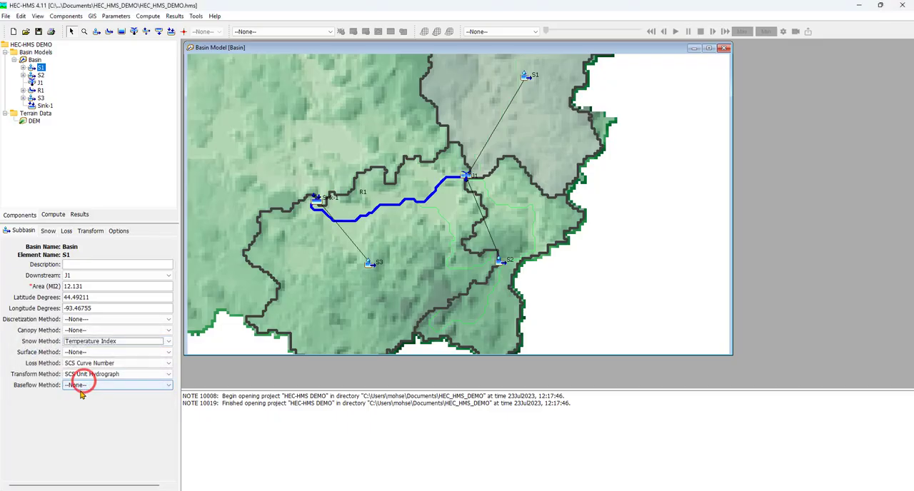
pyautogui.click(49, 232)
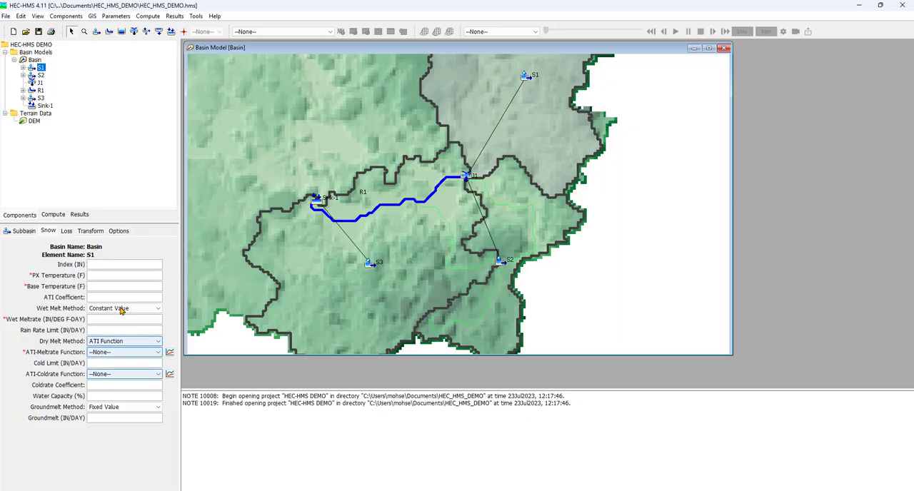
# Reset the snow method of subbasin S1 to None, accepting the loss of its snow data.
pyautogui.click(17, 231)
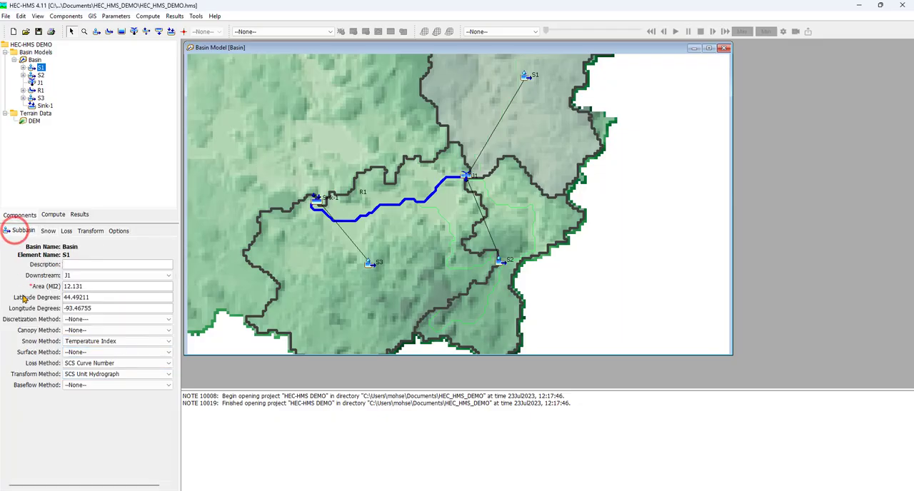
pyautogui.click(127, 346)
pyautogui.click(127, 351)
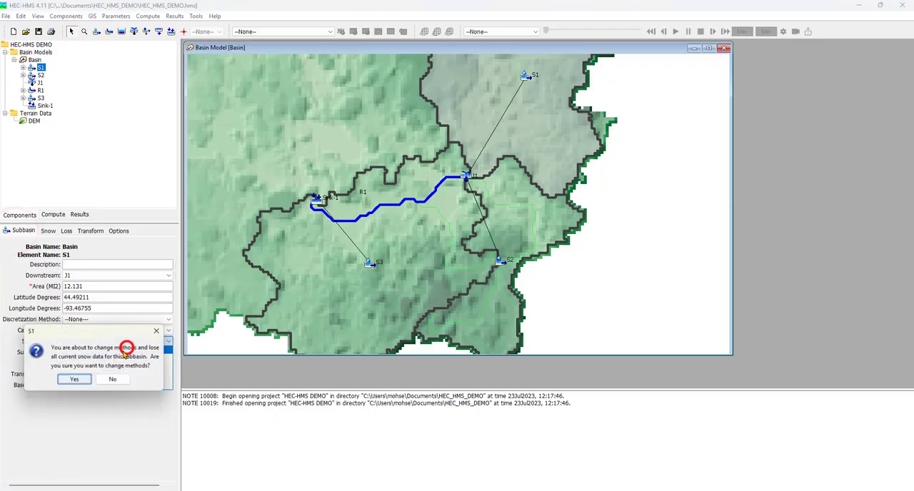
pyautogui.click(78, 380)
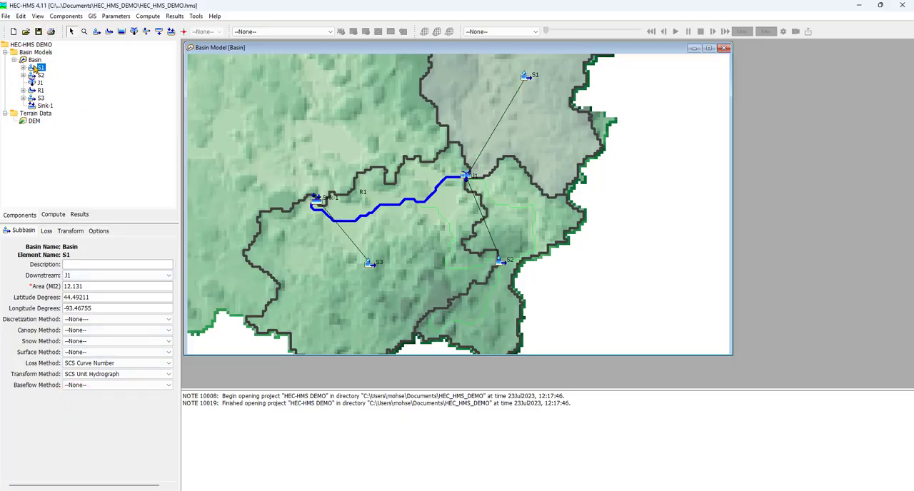
# Create a new meteorologic model named Met 50-yr and close the meteorologic model manager.
pyautogui.click(35, 61)
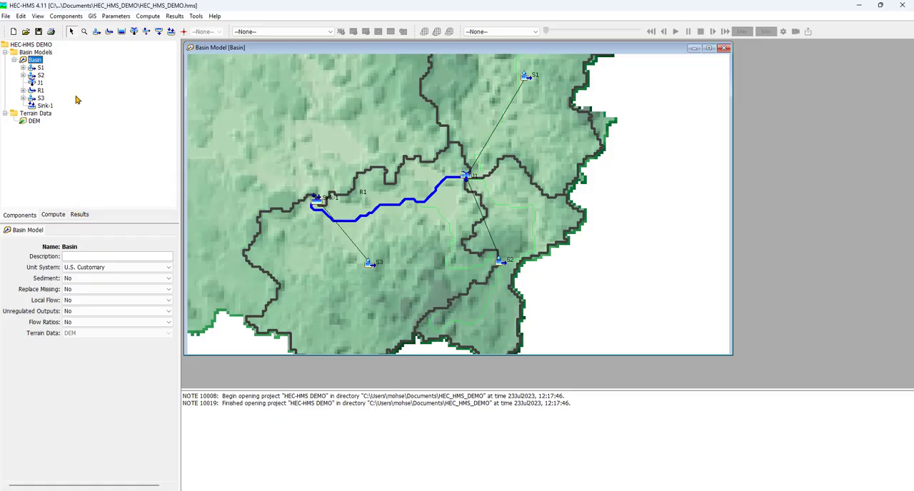
pyautogui.click(66, 16)
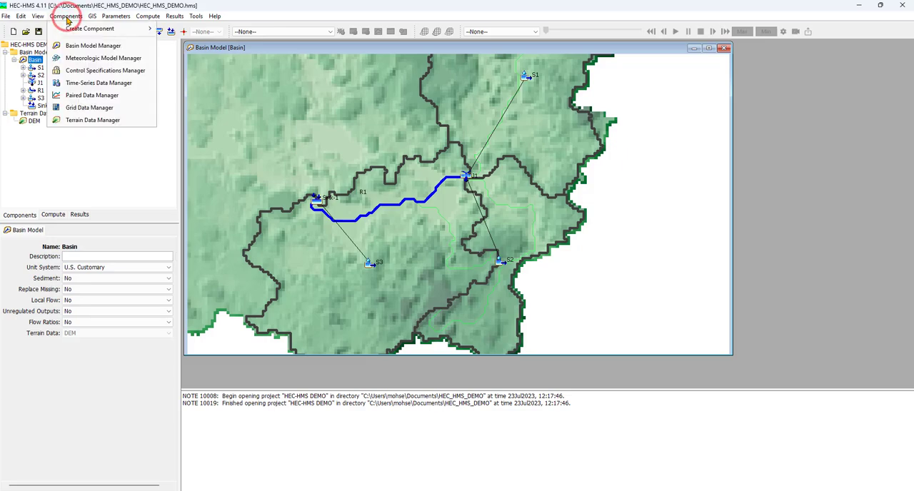
pyautogui.click(134, 62)
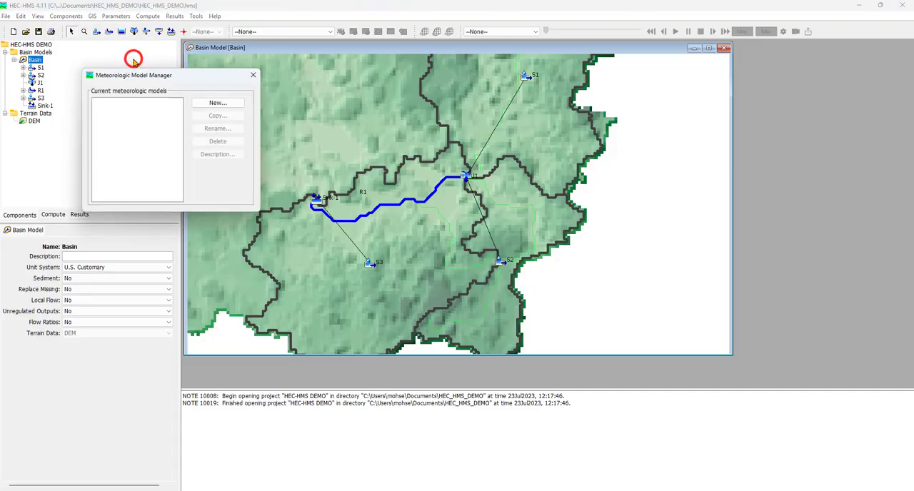
pyautogui.click(199, 101)
pyautogui.click(137, 132)
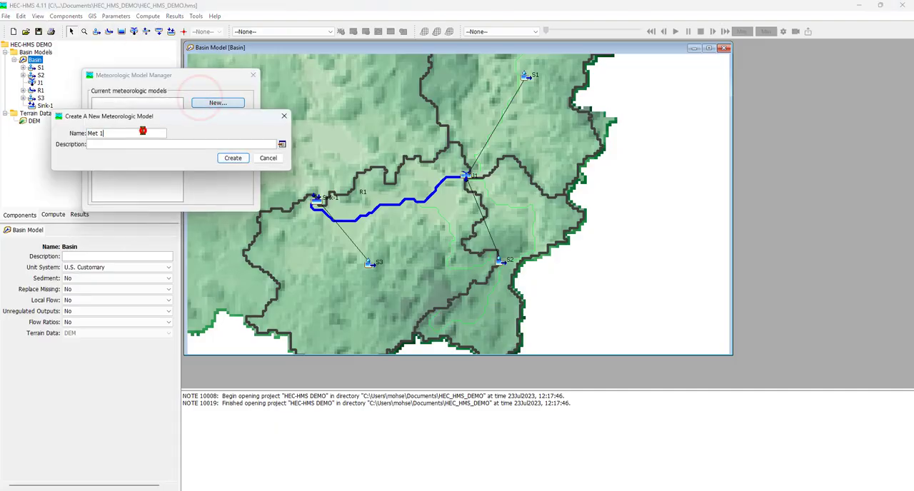
pyautogui.press('BackSpace')
pyautogui.write('50-rr')
pyautogui.click(242, 159)
pyautogui.click(253, 75)
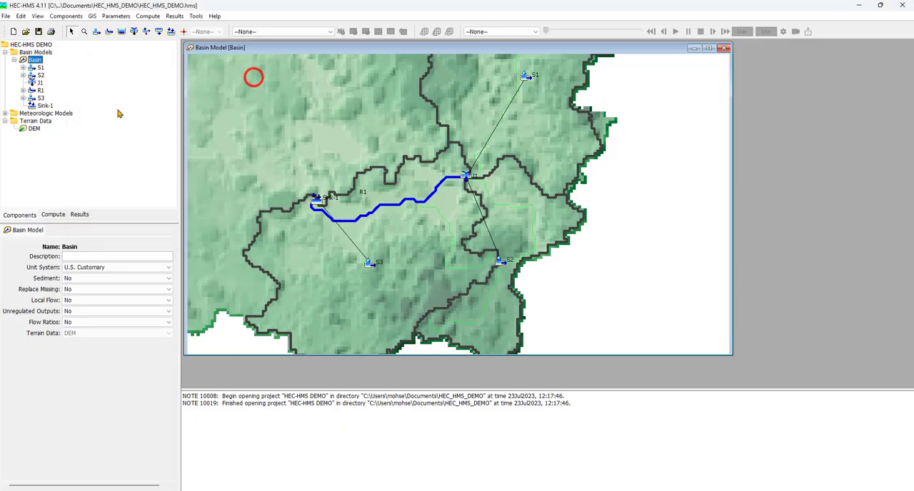
# Change the precipitation method of the Met 50-yr model to Hypothetical Storm and accept the method change.
pyautogui.click(5, 113)
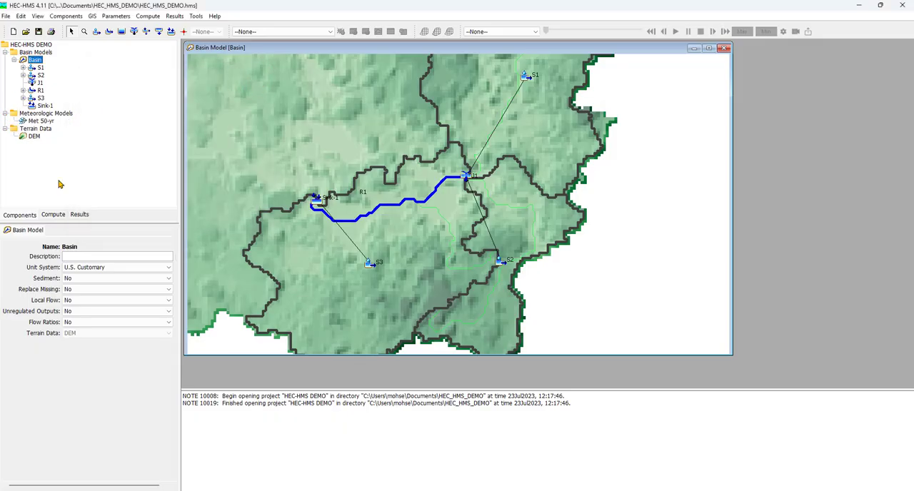
pyautogui.click(49, 121)
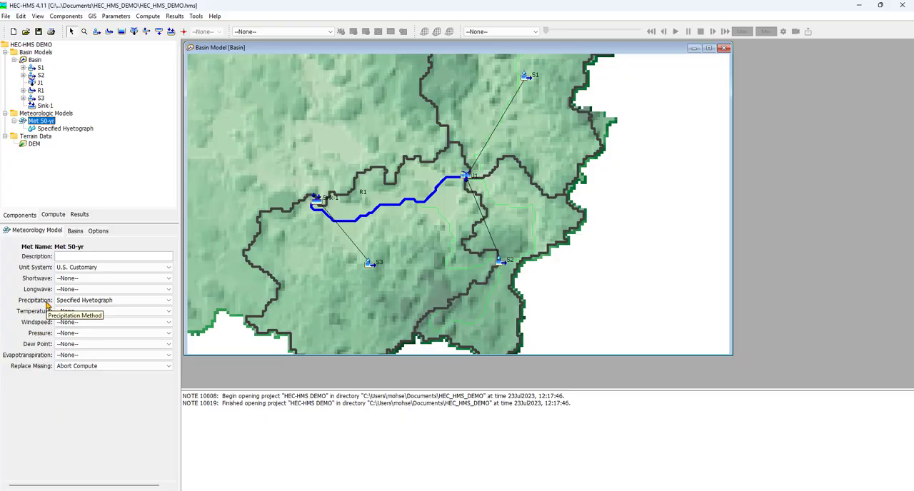
pyautogui.click(150, 302)
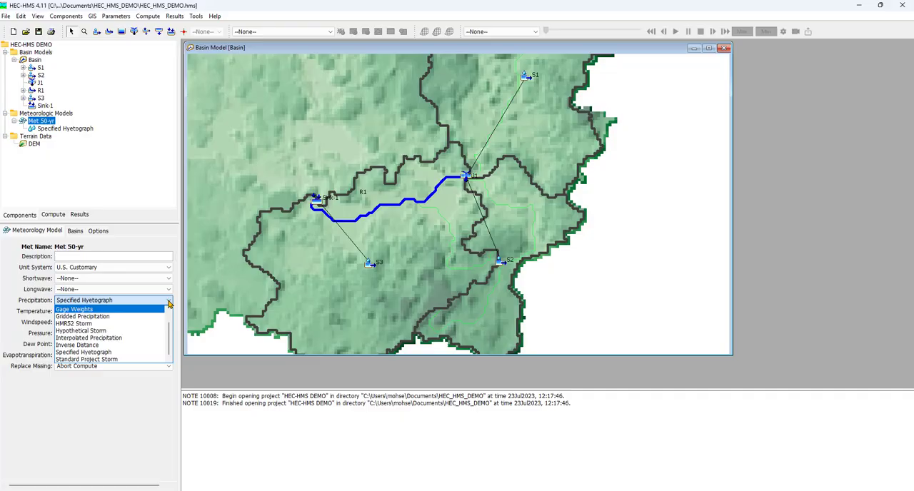
pyautogui.click(146, 332)
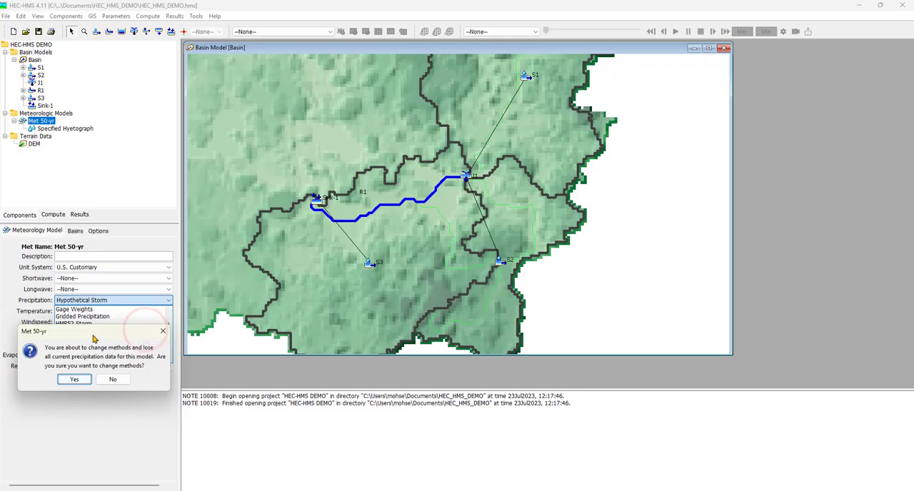
pyautogui.click(79, 380)
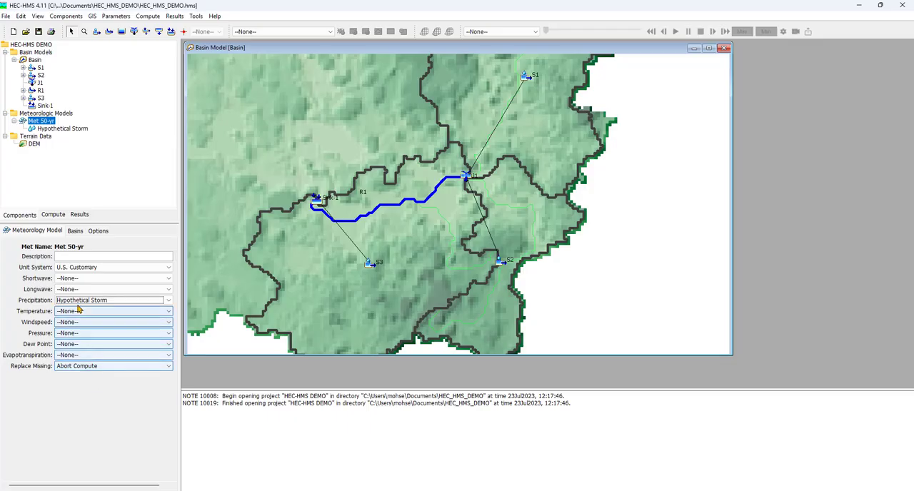
# Include the subbasins of the Basin model in Met 50-yr and return to its main meteorology settings.
pyautogui.click(75, 231)
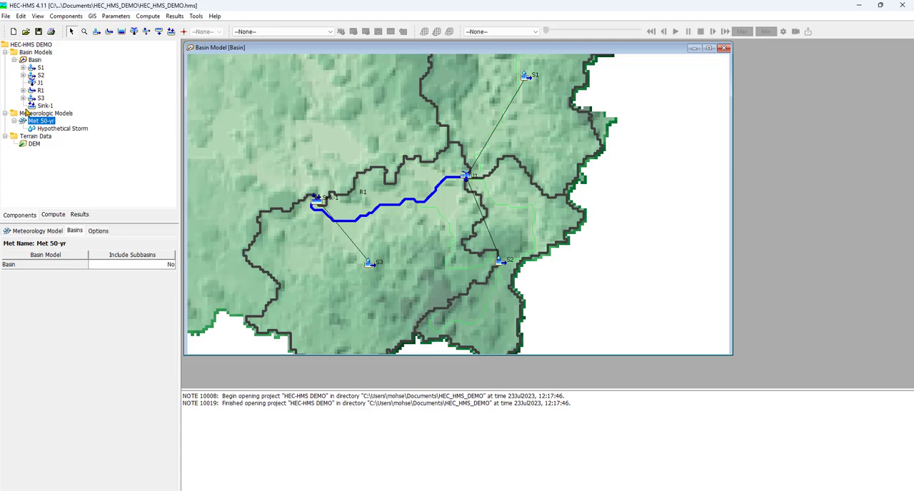
pyautogui.click(163, 266)
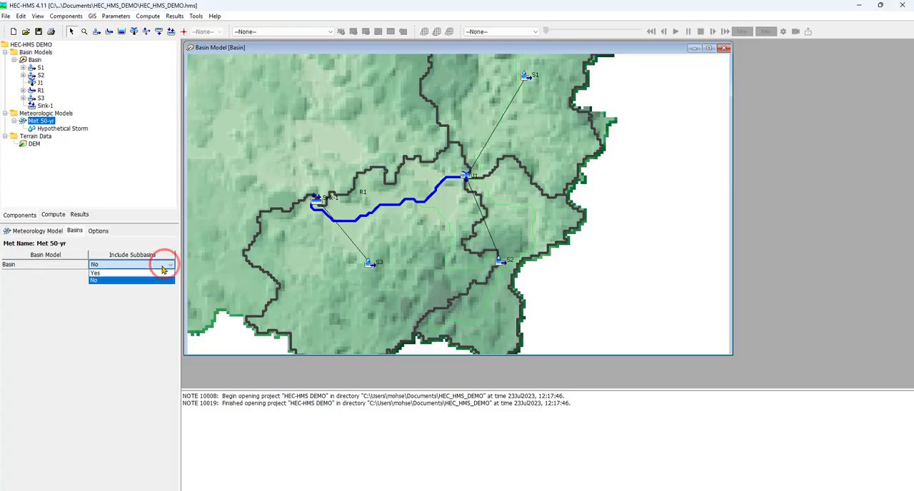
pyautogui.click(163, 273)
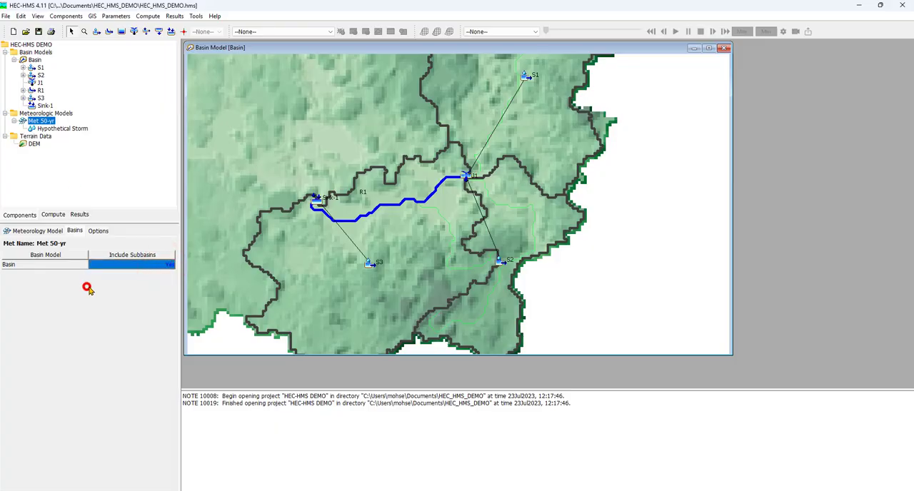
pyautogui.click(52, 231)
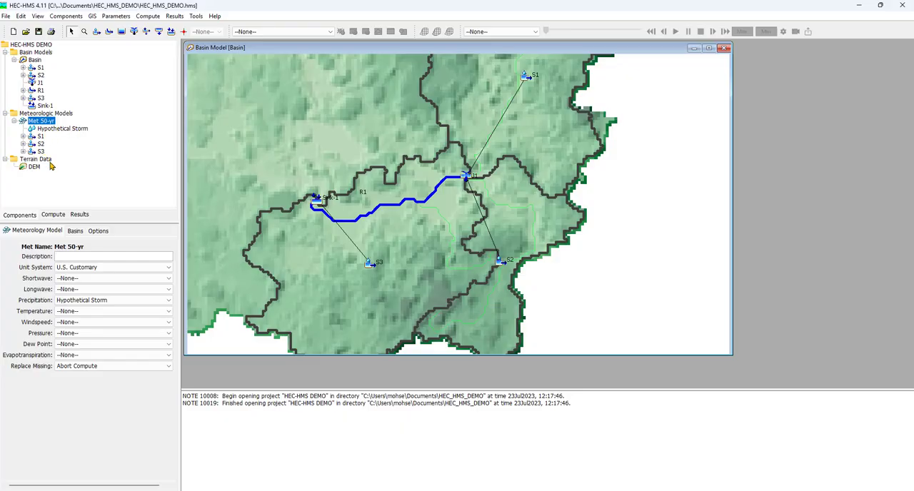
# Set the hypothetical storm method of Met 50-yr to SCS Type 2.
pyautogui.click(68, 129)
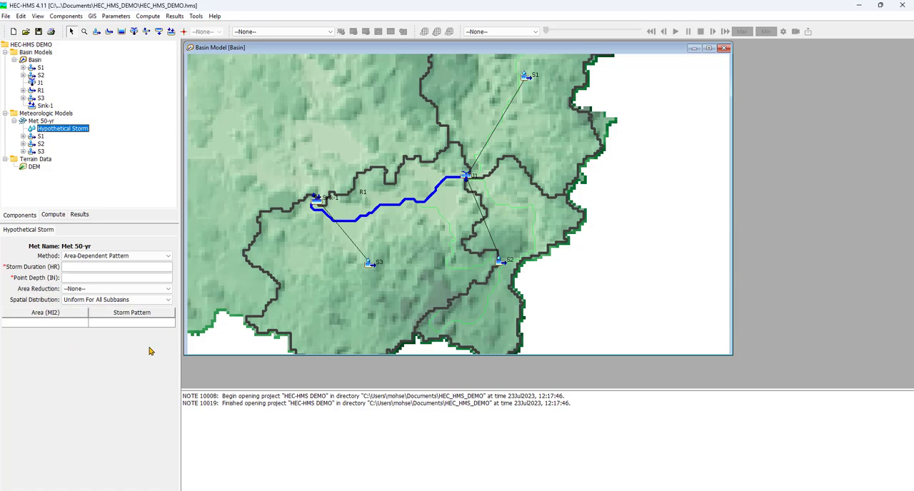
pyautogui.click(169, 257)
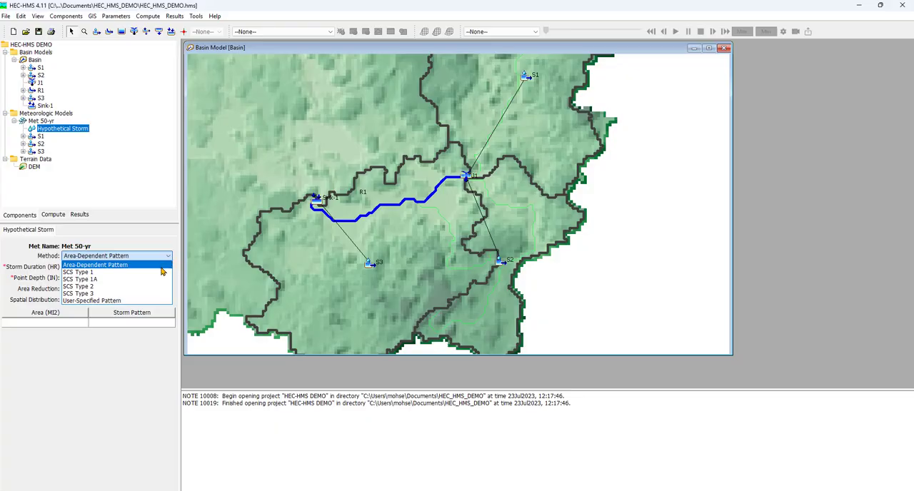
pyautogui.click(147, 288)
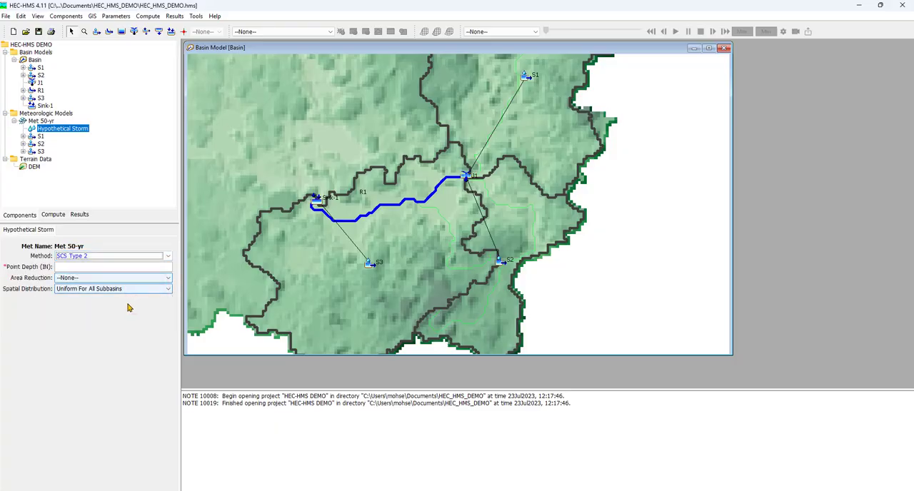
# Set the point depth of the Met 50-yr hypothetical storm to 3 inches.
pyautogui.click(91, 328)
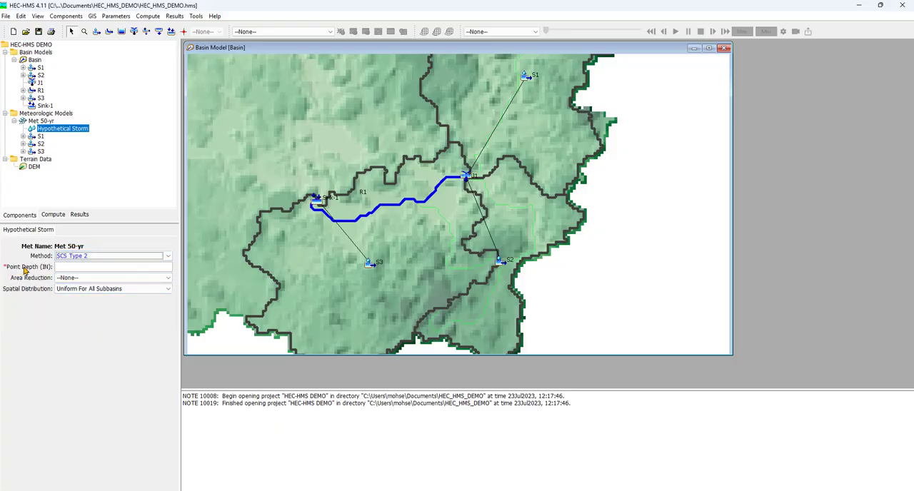
pyautogui.click(64, 266)
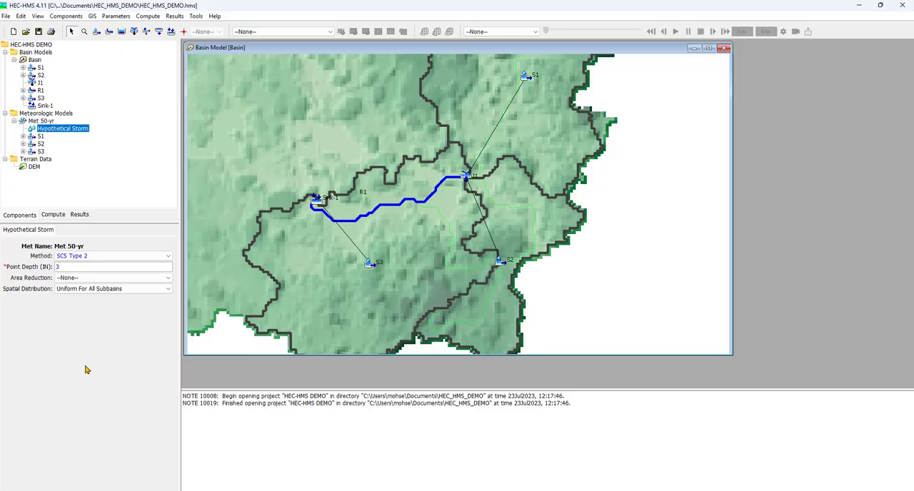
pyautogui.click(84, 369)
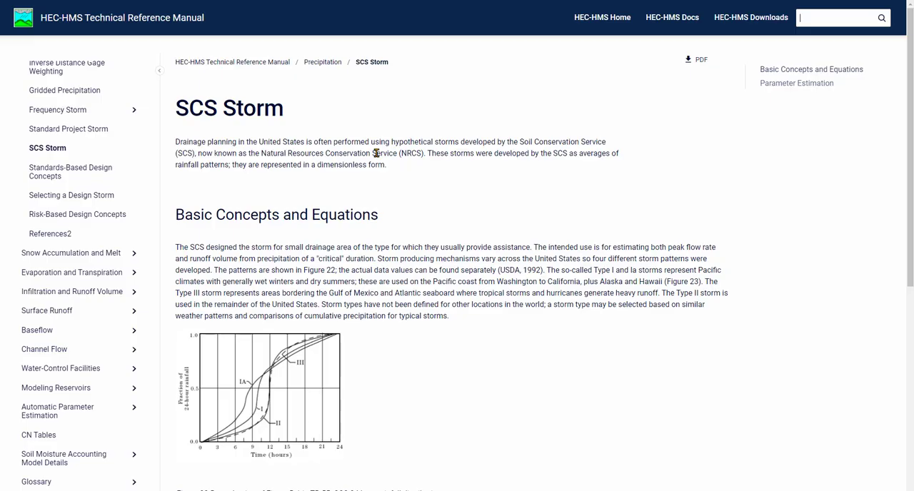
# Examine the SCS storm type boundary map and the 24-hour rainfall distribution curves in the HEC-HMS Technical Reference Manual.
pyautogui.scroll(-5, 377, 153)
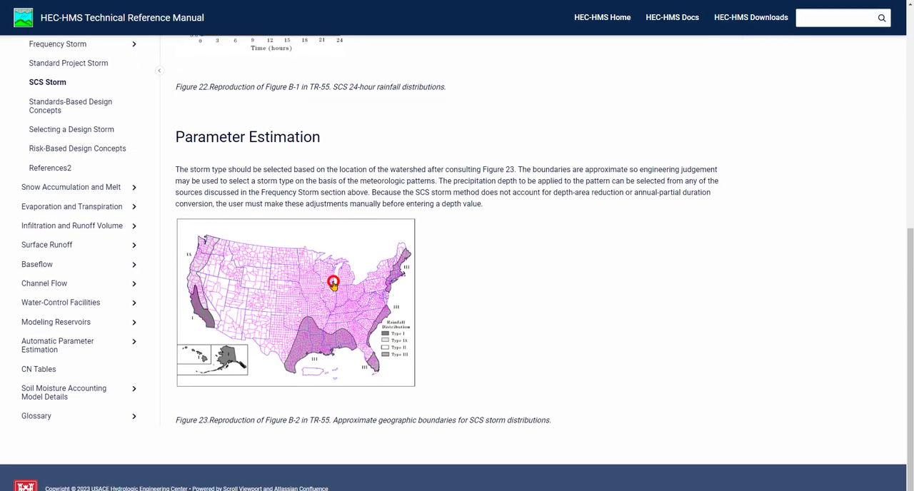
pyautogui.click(332, 281)
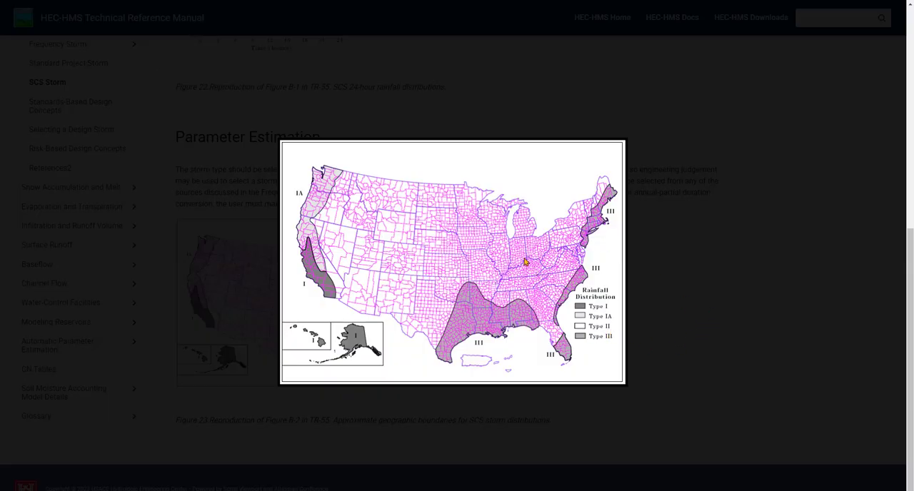
pyautogui.click(765, 298)
pyautogui.scroll(3, 383, 292)
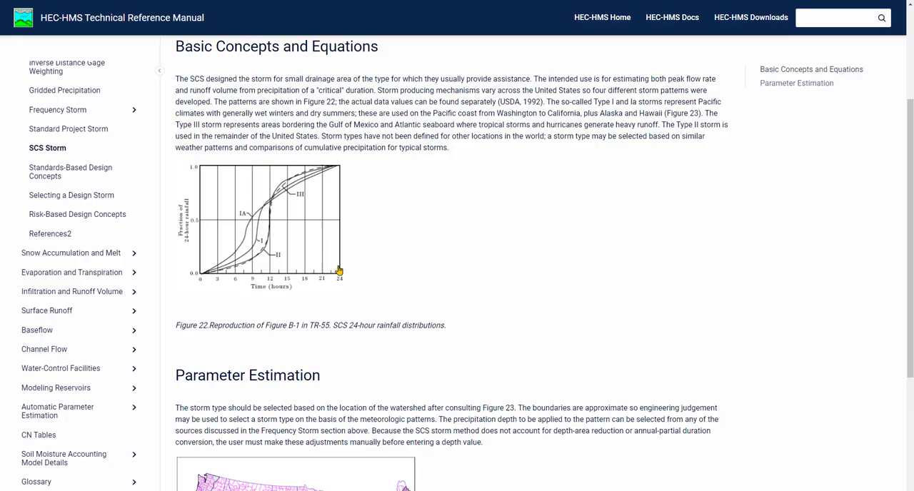
pyautogui.scroll(2, 284, 255)
pyautogui.scroll(2, 285, 255)
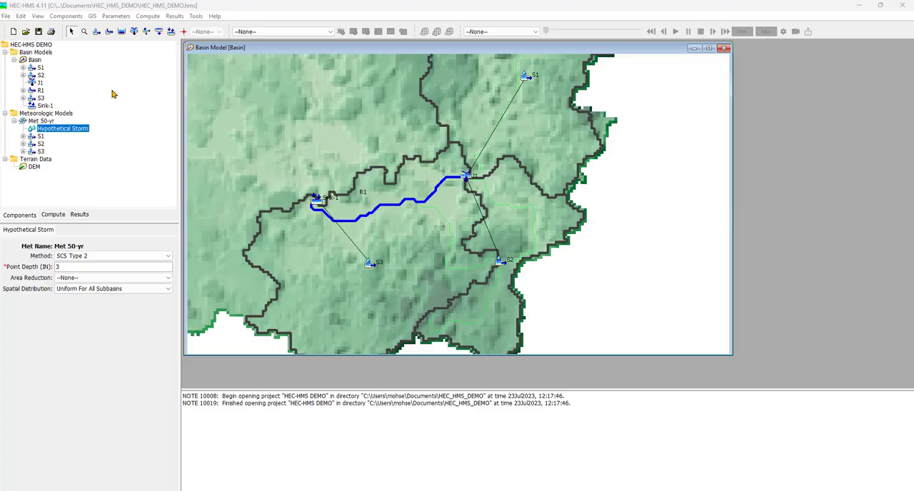
# Switch back to HEC-HMS, create new control specifications named Control, and close the control specifications manager.
pyautogui.click(65, 16)
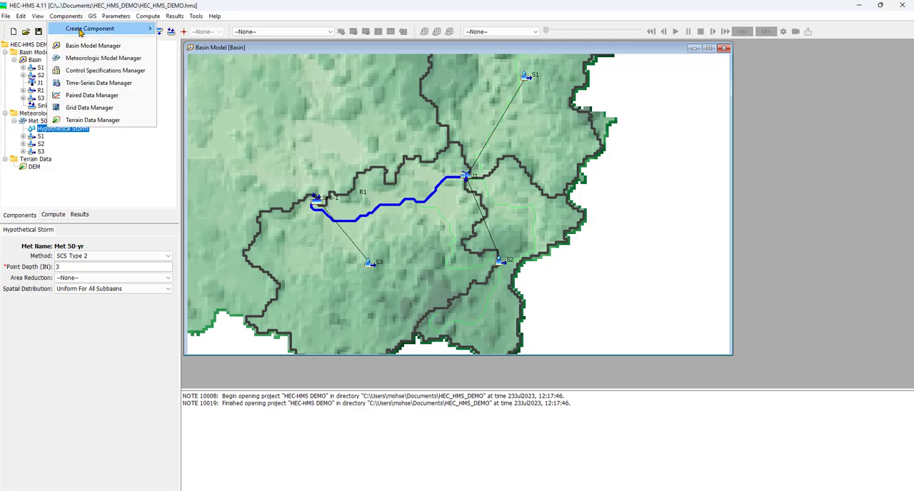
pyautogui.click(140, 73)
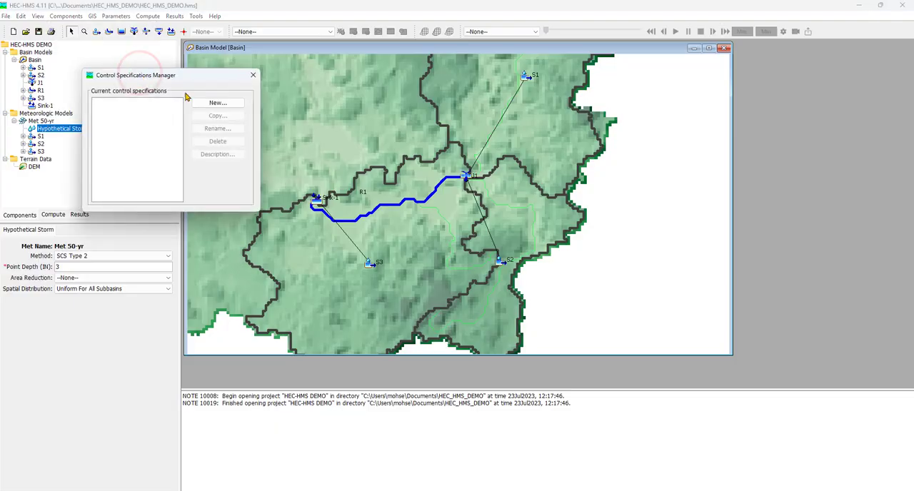
pyautogui.click(207, 101)
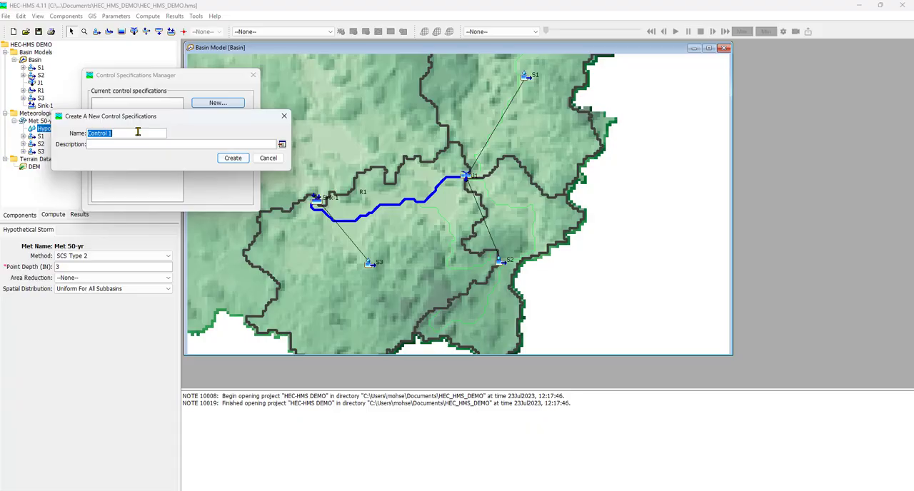
pyautogui.click(138, 132)
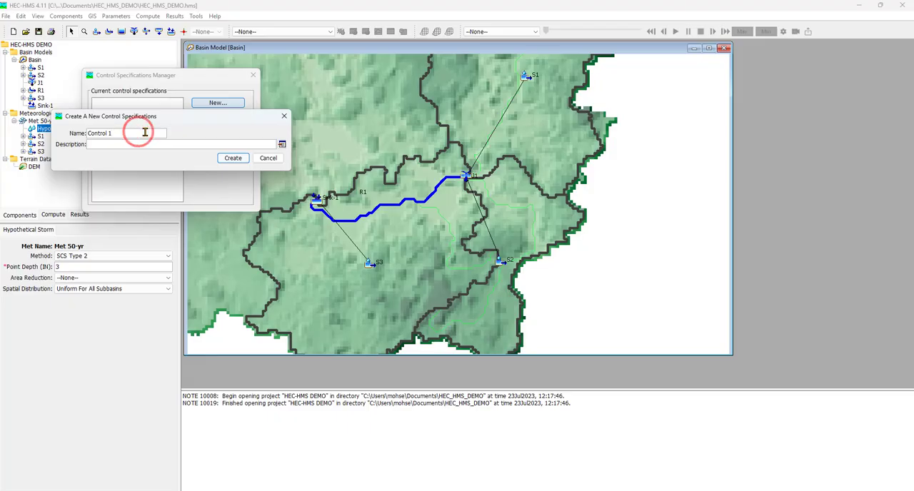
pyautogui.press('BackSpace')
pyautogui.press('BackSpace')
pyautogui.click(221, 159)
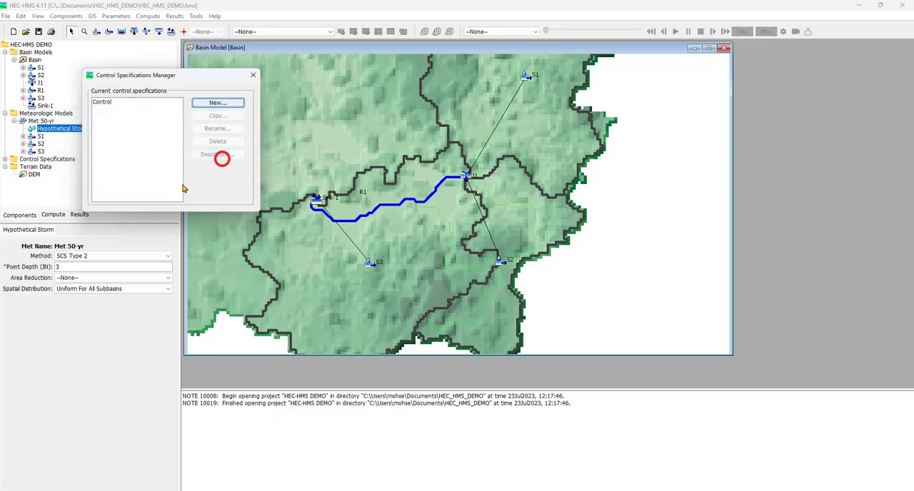
pyautogui.click(253, 75)
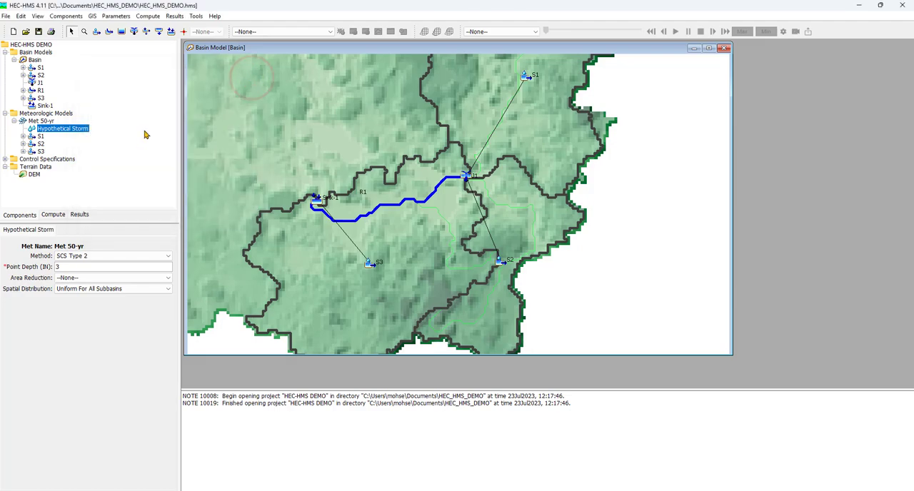
# Open the Control specifications and set the simulation start to 01Jun2023 at 00:00.
pyautogui.click(5, 52)
pyautogui.click(5, 60)
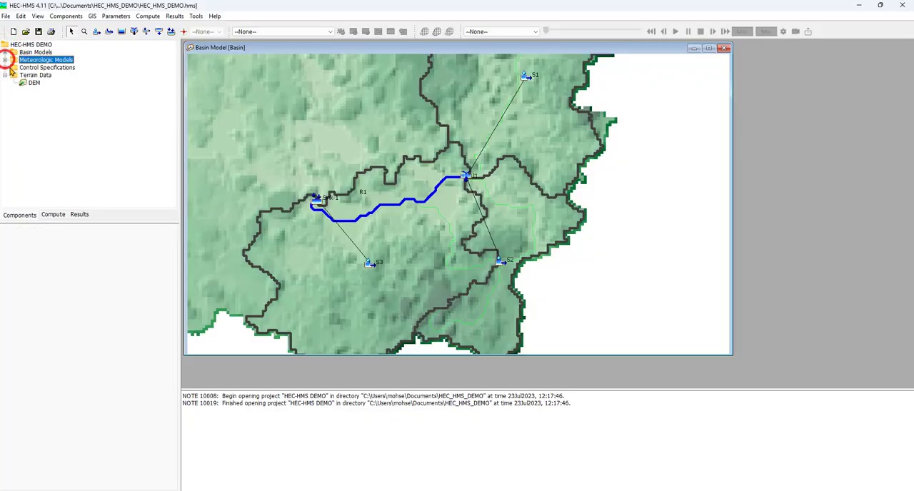
pyautogui.click(5, 67)
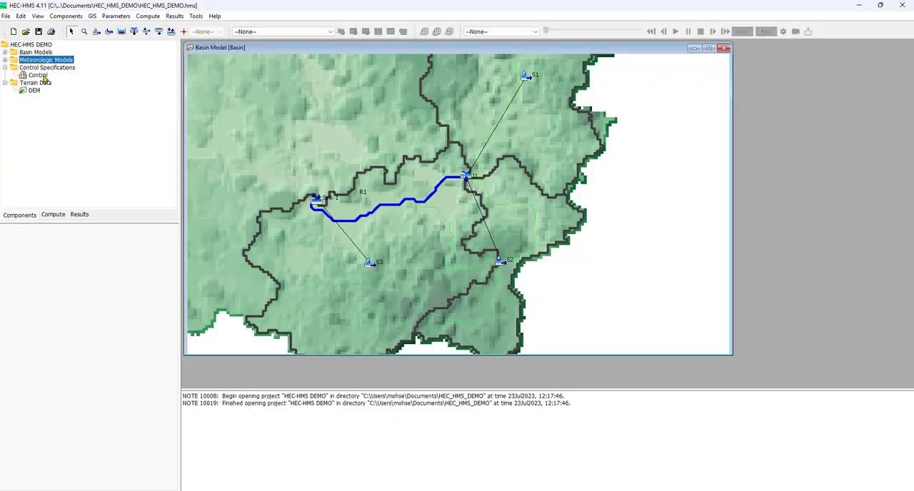
pyautogui.click(41, 76)
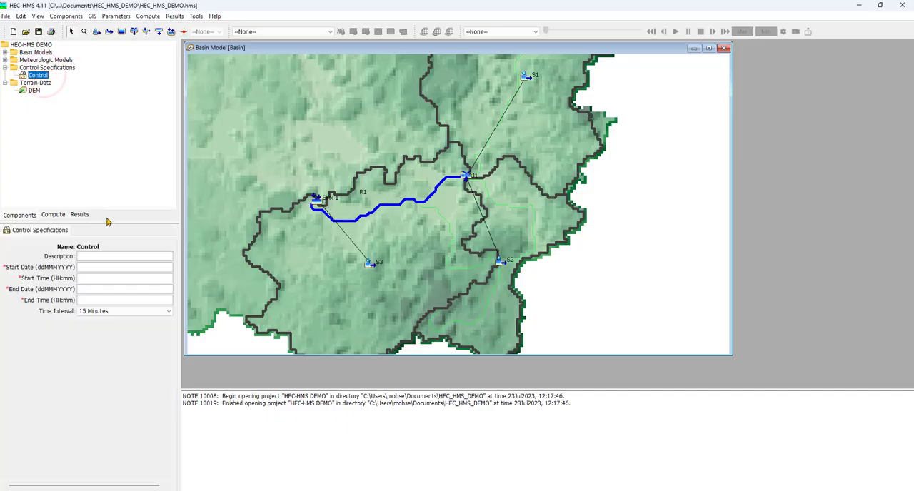
pyautogui.click(94, 267)
pyautogui.write('01JUN2023')
pyautogui.click(112, 274)
pyautogui.write('00:')
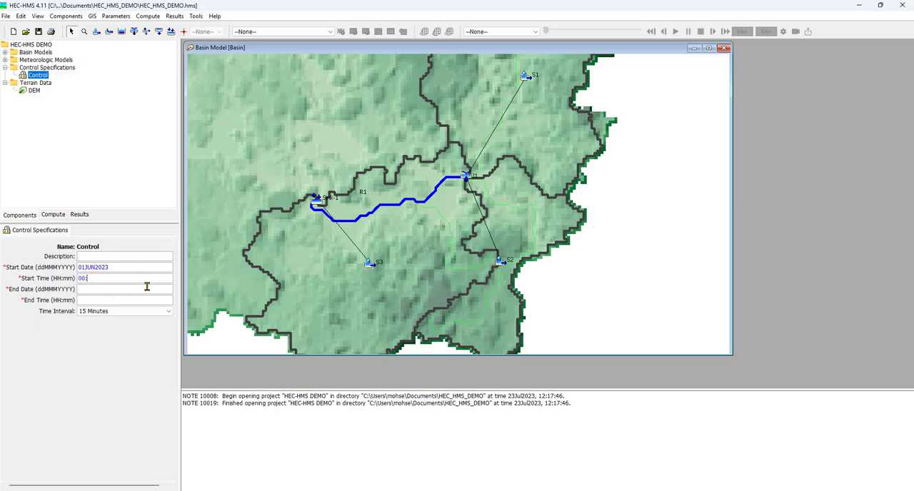
pyautogui.write('00')
# Set the simulation end of Control to 03Jun2023 at 00:00, keep the 15-minute time interval, and save the project.
pyautogui.click(124, 288)
pyautogui.write('03JUN2023')
pyautogui.click(115, 300)
pyautogui.write('00:00')
pyautogui.click(108, 311)
pyautogui.click(39, 32)
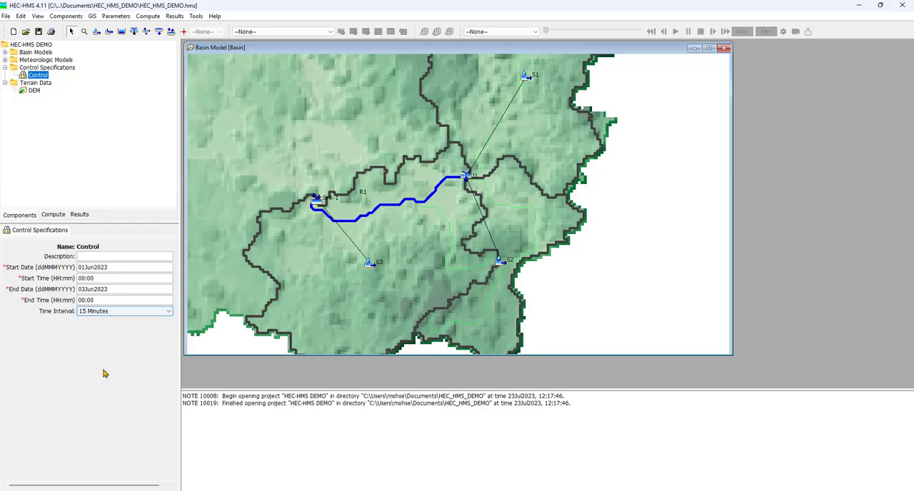
pyautogui.click(39, 32)
# Create a simulation run named Run 1 from the Basin basin model, Met 50-yr meteorologic model and Control specifications.
pyautogui.click(147, 15)
pyautogui.moveTo(146, 29)
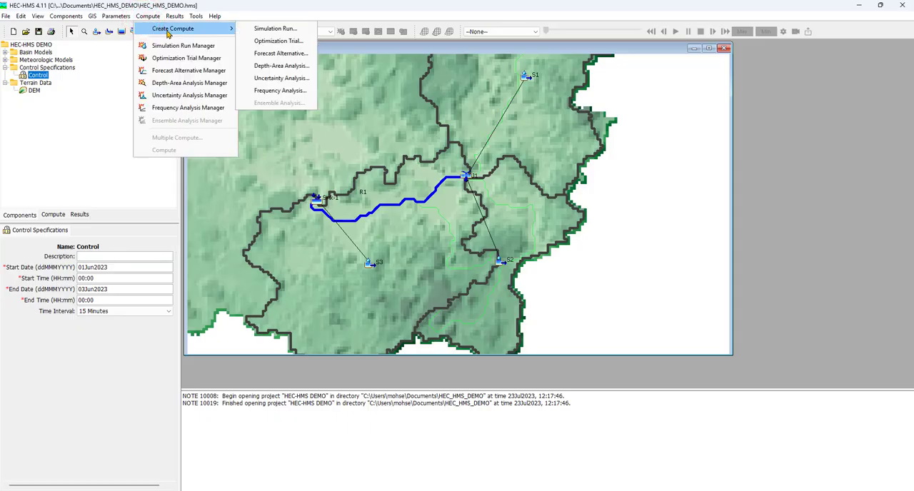
pyautogui.click(252, 29)
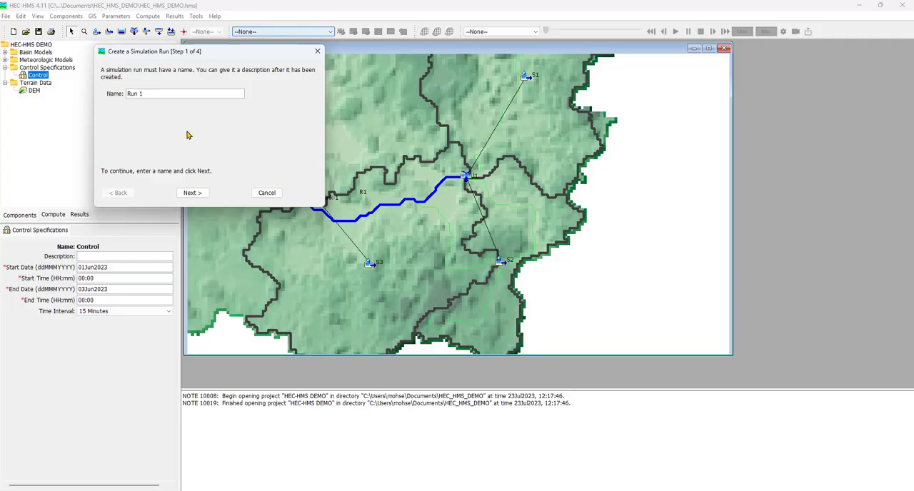
pyautogui.click(201, 193)
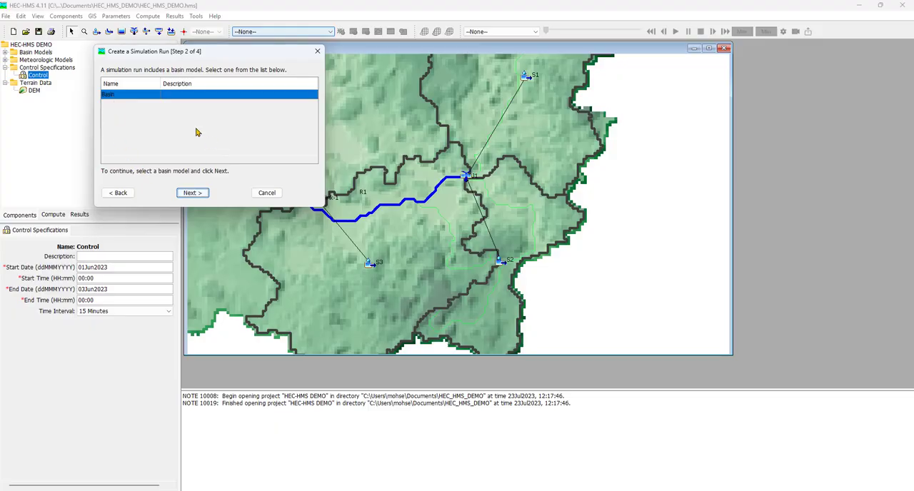
pyautogui.click(199, 194)
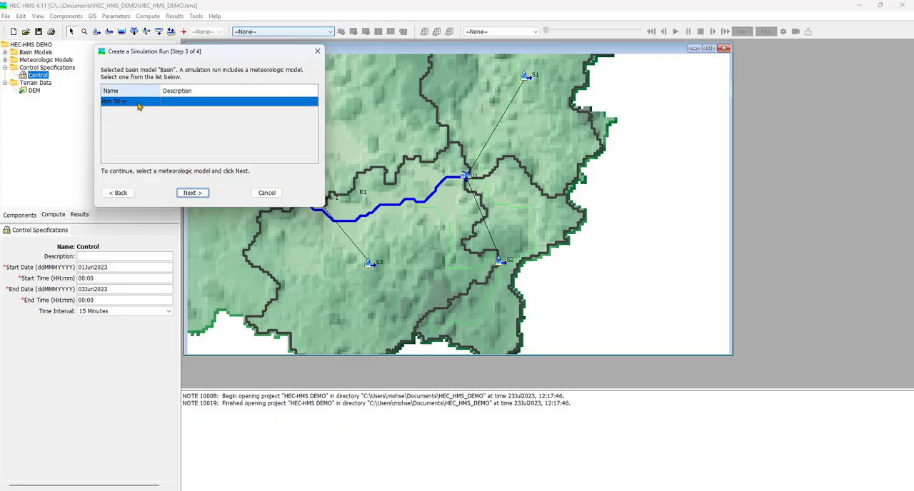
pyautogui.click(199, 195)
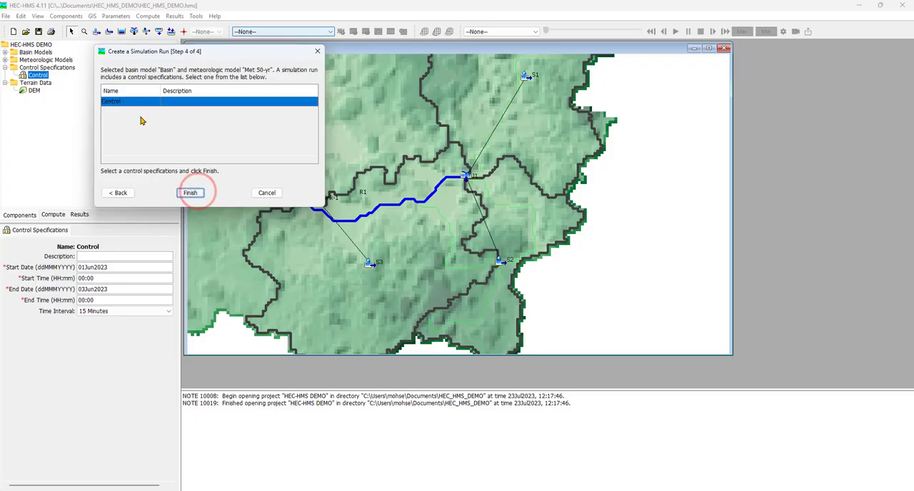
pyautogui.click(190, 193)
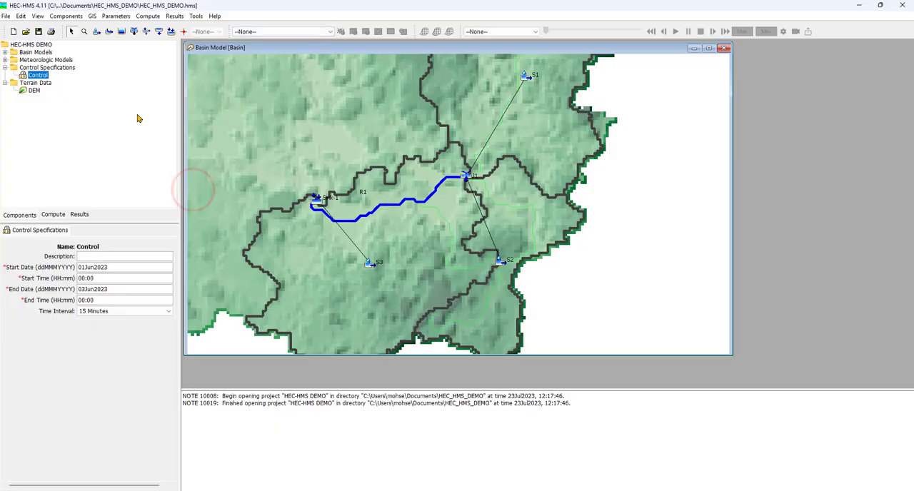
# Try to compute simulation Run 1 and close the compute progress window.
pyautogui.click(55, 216)
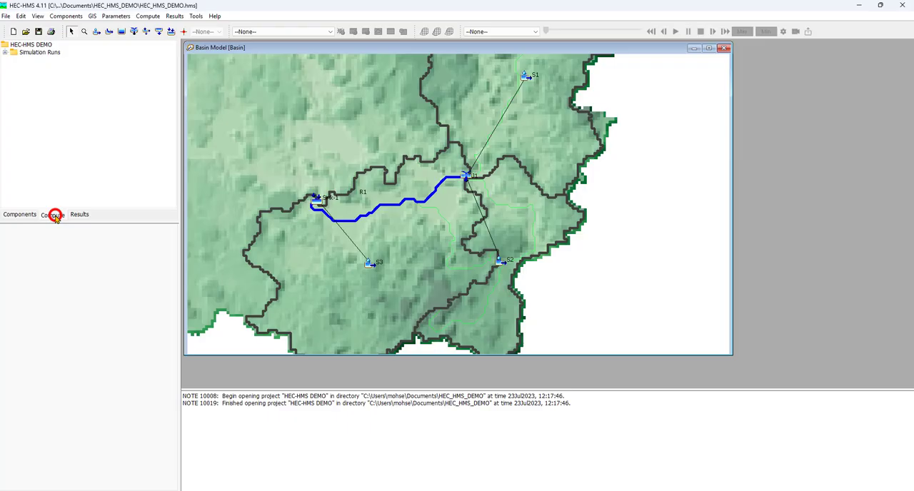
pyautogui.click(5, 53)
pyautogui.click(36, 61)
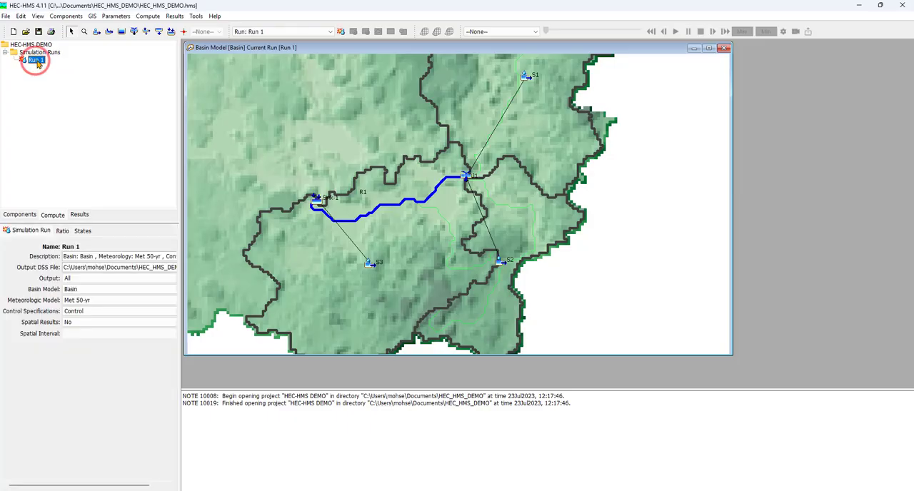
pyautogui.rightClick(39, 63)
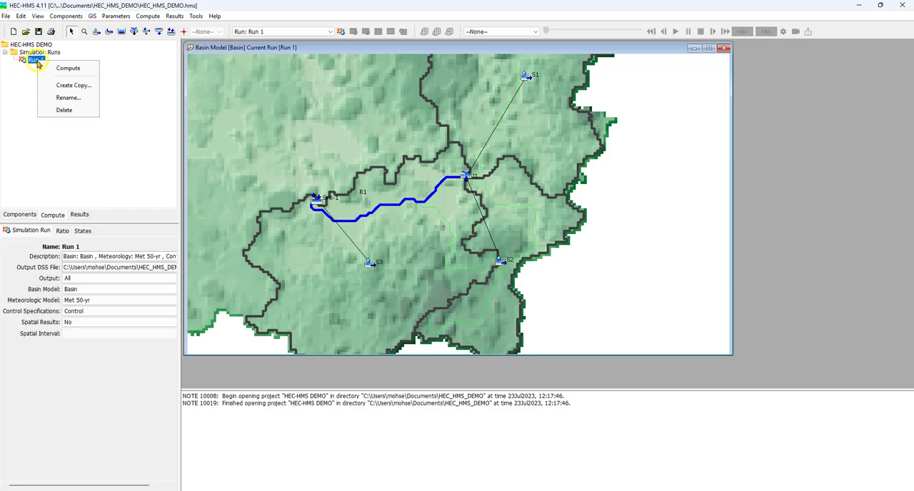
pyautogui.click(86, 69)
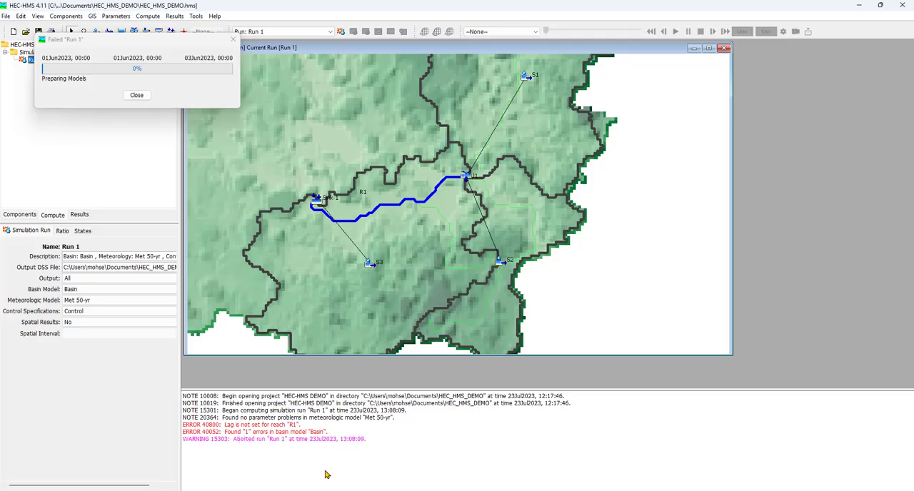
pyautogui.click(133, 95)
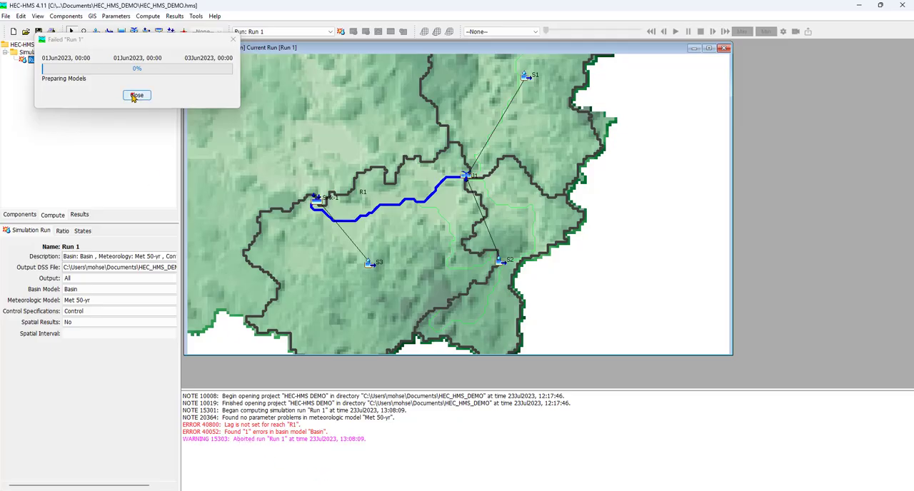
# Enter the routing lag in minutes for reach R1 of the Basin model and save the project.
pyautogui.click(22, 215)
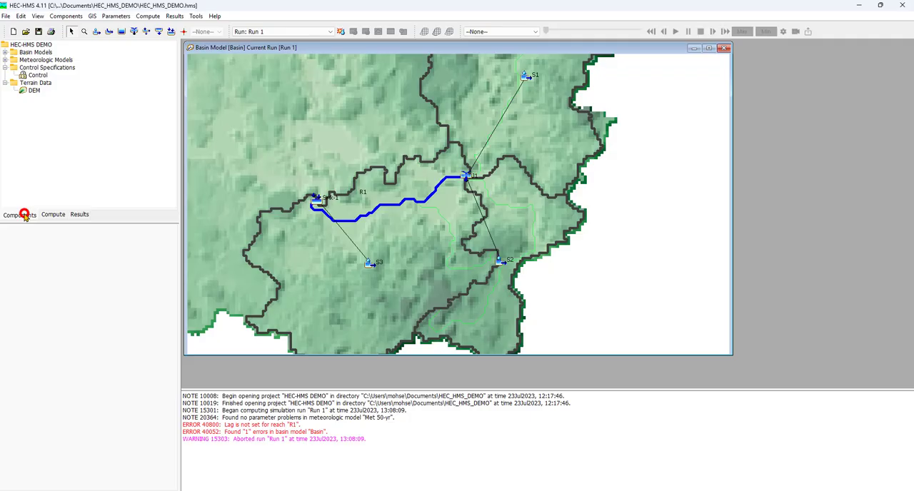
pyautogui.click(6, 52)
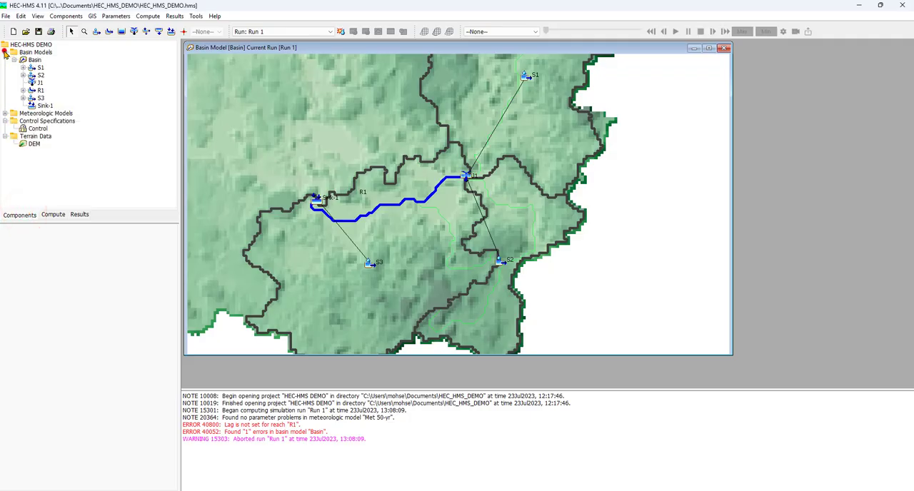
pyautogui.click(41, 90)
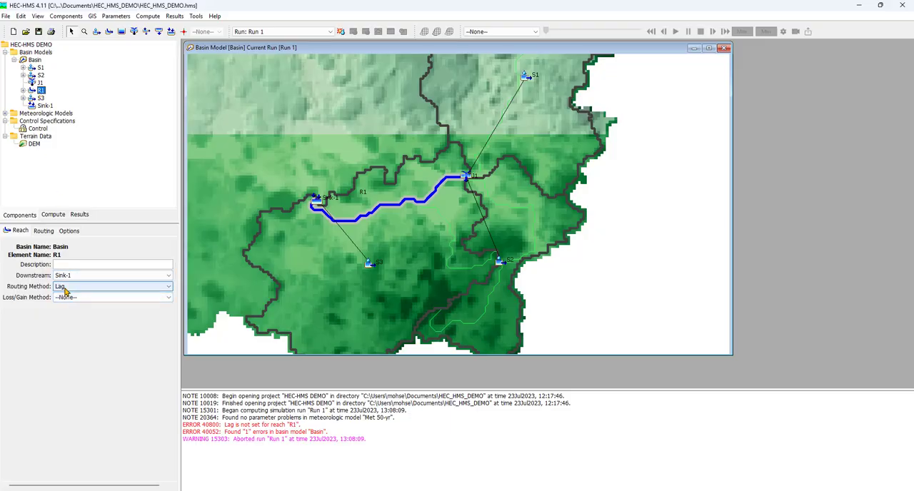
pyautogui.click(44, 231)
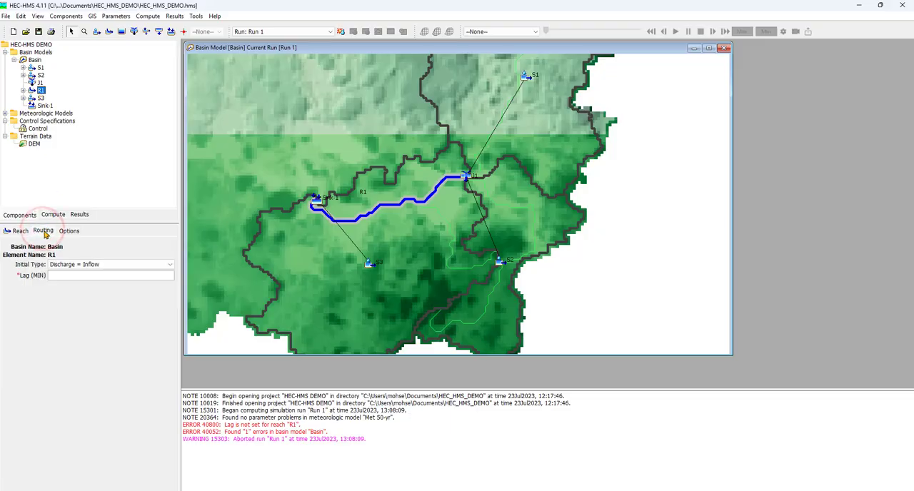
pyautogui.click(67, 277)
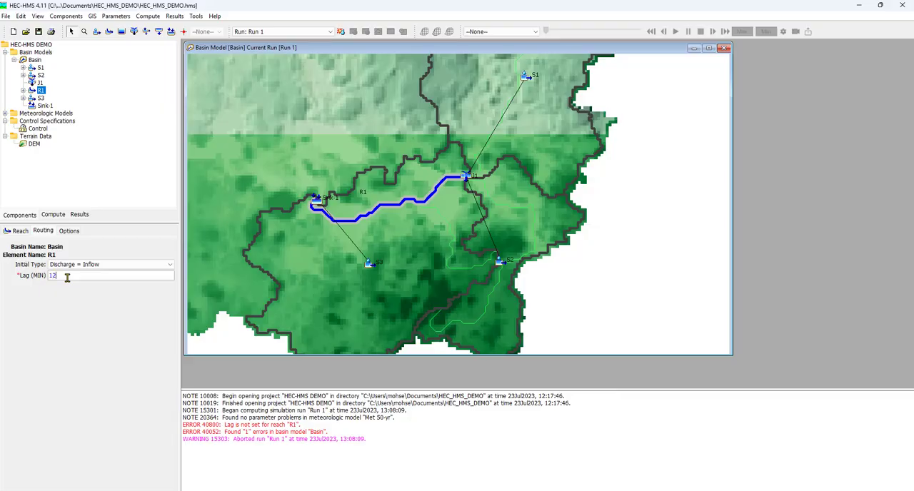
pyautogui.click(74, 319)
pyautogui.click(39, 31)
# Compute simulation Run 1 again with the routing lag of reach R1 in place.
pyautogui.click(57, 215)
pyautogui.rightClick(32, 61)
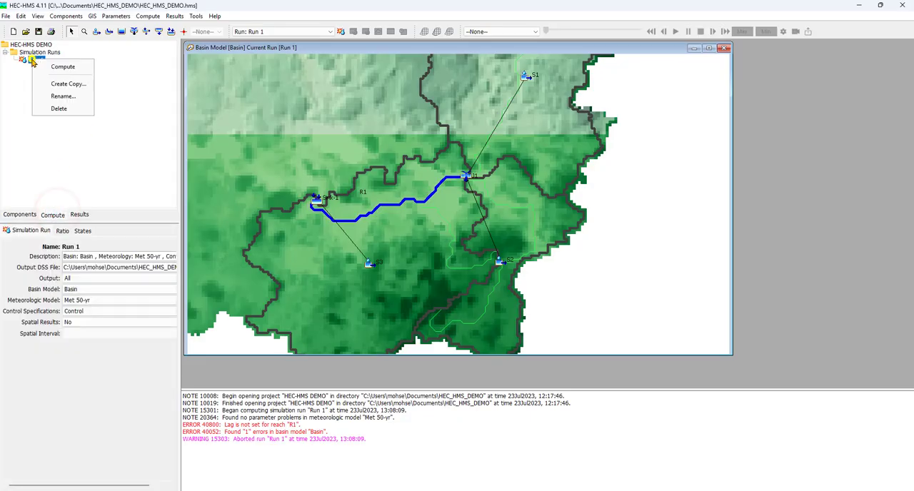
pyautogui.click(47, 67)
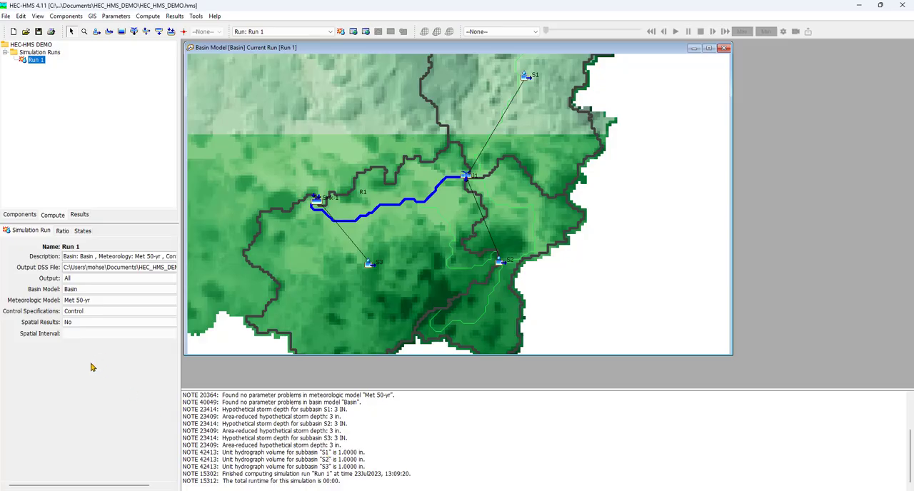
# Examine the Global Summary results of Run 1 for all hydrologic elements and close the table.
pyautogui.click(80, 215)
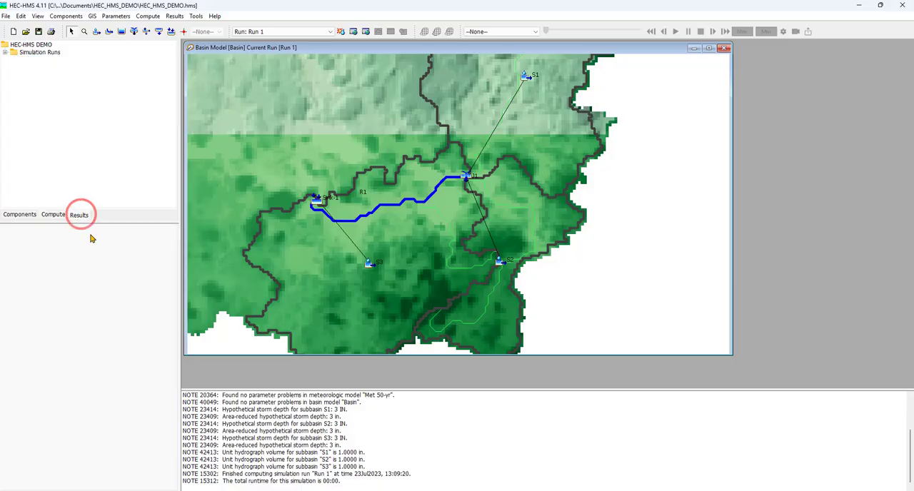
pyautogui.click(5, 52)
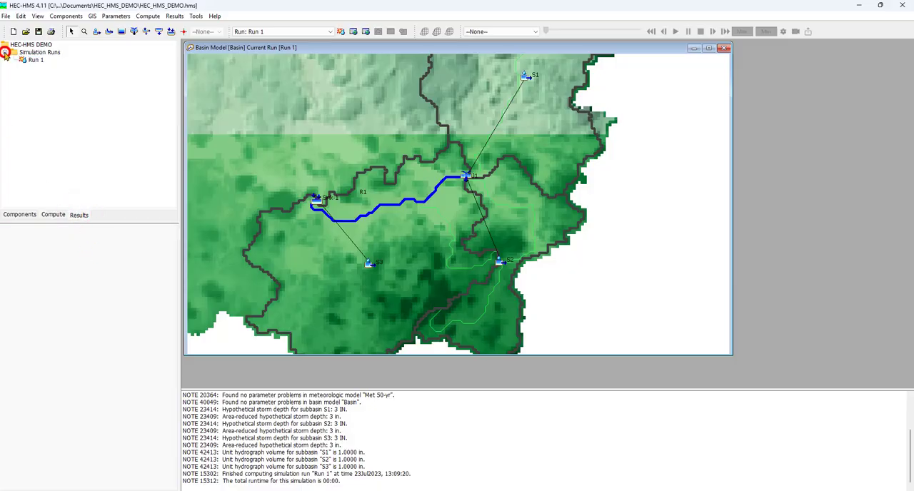
pyautogui.doubleClick(34, 61)
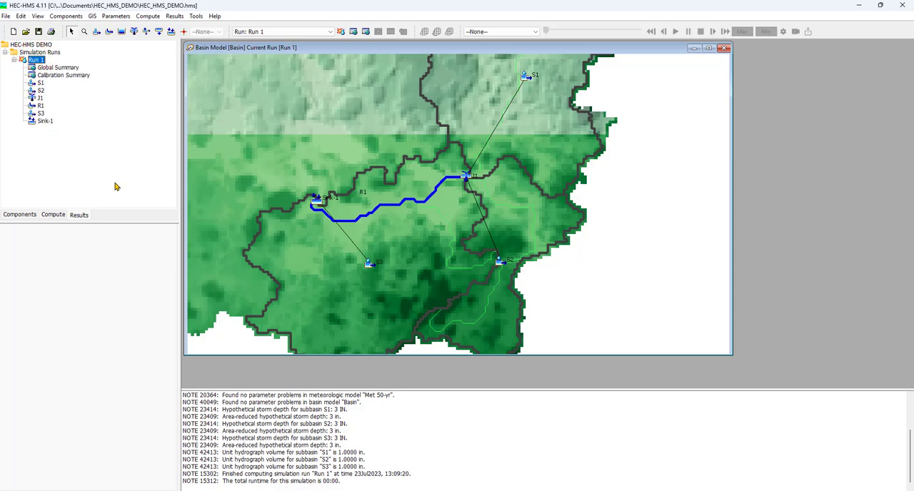
pyautogui.click(72, 68)
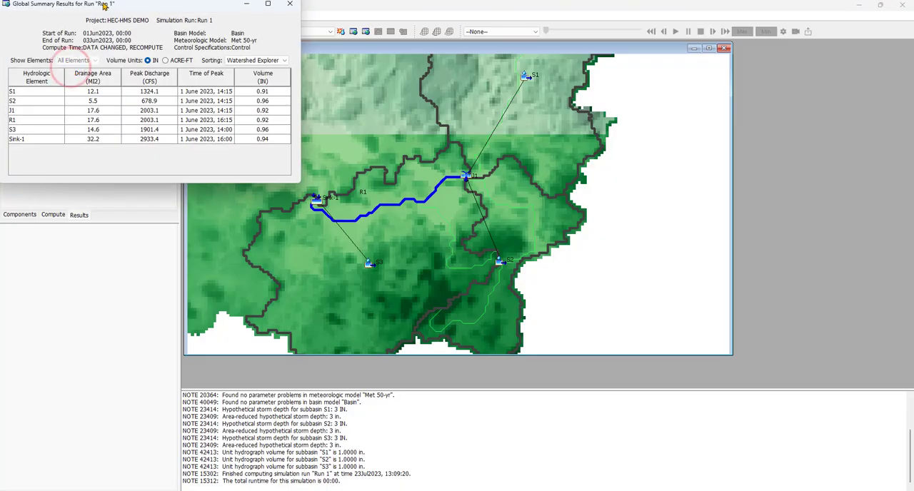
pyautogui.moveTo(103, 6); pyautogui.dragTo(318, 126)
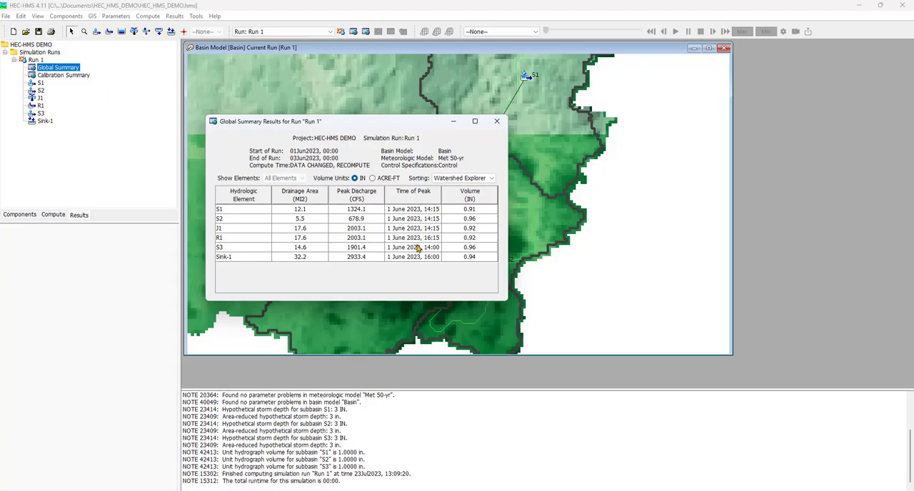
pyautogui.click(496, 121)
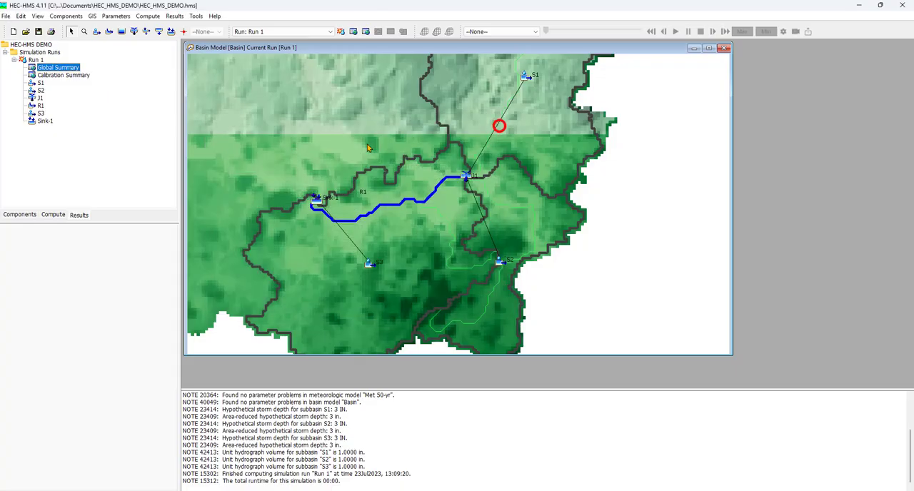
# Examine the Run 1 results graph of subbasin S1 in an enlarged window and close it.
pyautogui.doubleClick(40, 83)
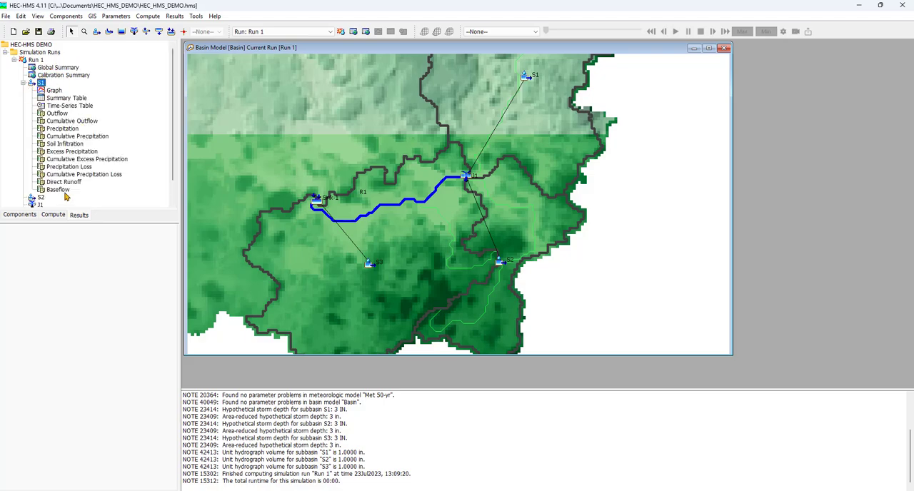
pyautogui.click(55, 90)
pyautogui.moveTo(97, 11); pyautogui.dragTo(322, 106)
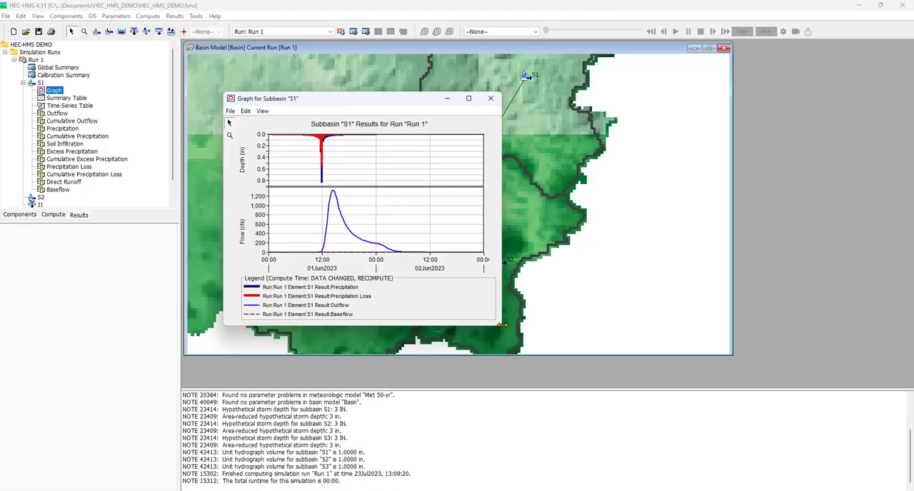
pyautogui.moveTo(502, 325); pyautogui.dragTo(705, 336)
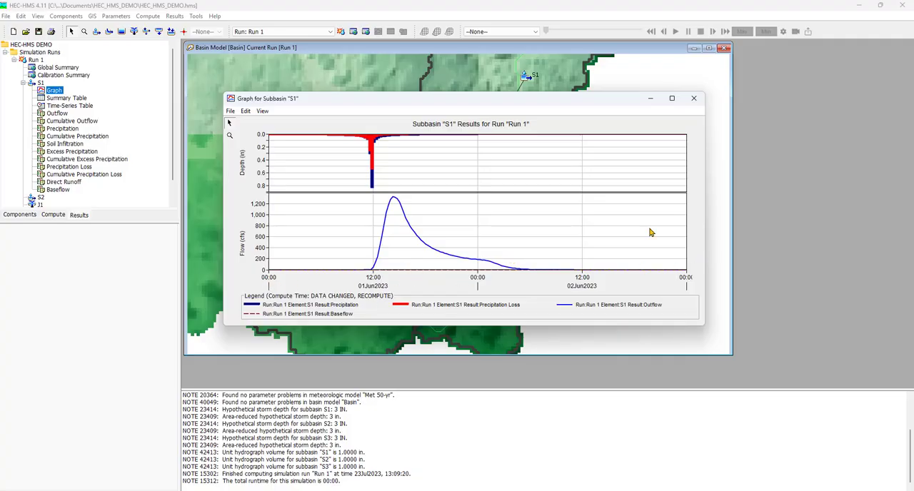
pyautogui.click(697, 101)
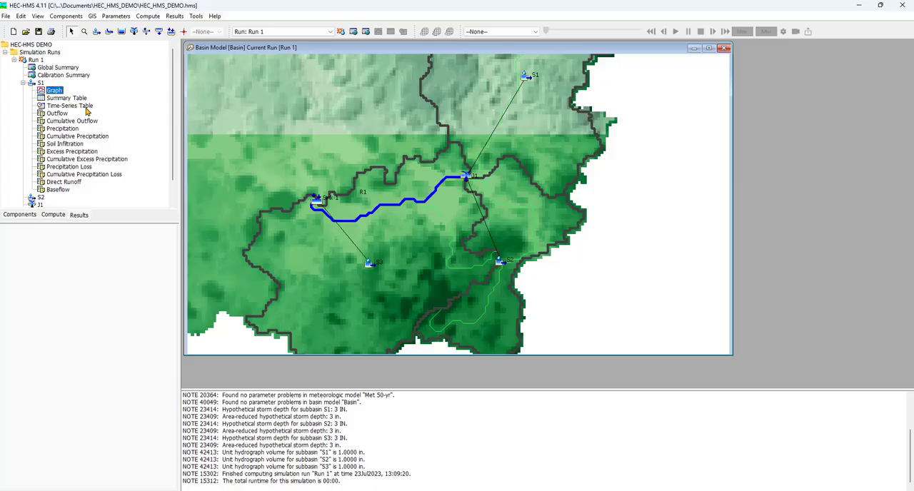
# Look through the time-series results table of subbasin S1 and close it.
pyautogui.click(90, 108)
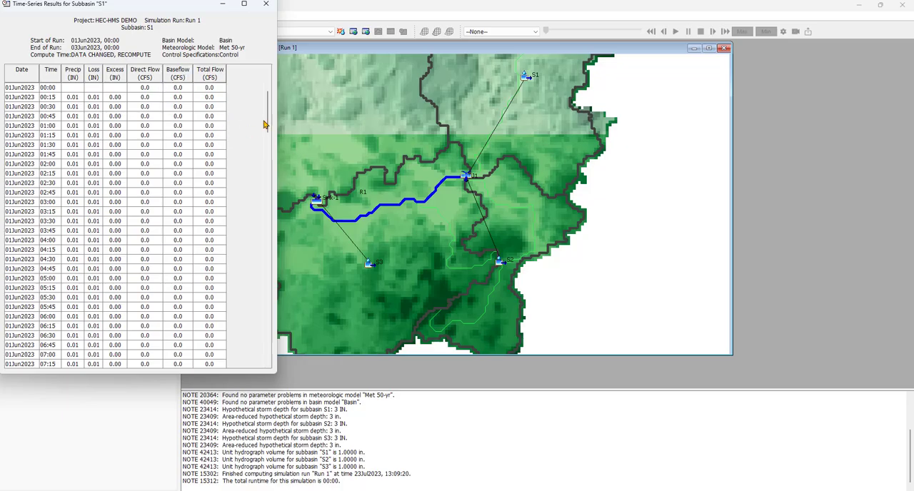
pyautogui.moveTo(267, 111)
pyautogui.mouseDown()
pyautogui.moveTo(262, 193)
pyautogui.moveTo(266, 100)
pyautogui.moveTo(267, 224)
pyautogui.moveTo(267, 89)
pyautogui.moveTo(276, 109)
pyautogui.moveTo(271, 347)
pyautogui.moveTo(251, 193)
pyautogui.moveTo(264, 91)
pyautogui.mouseUp()
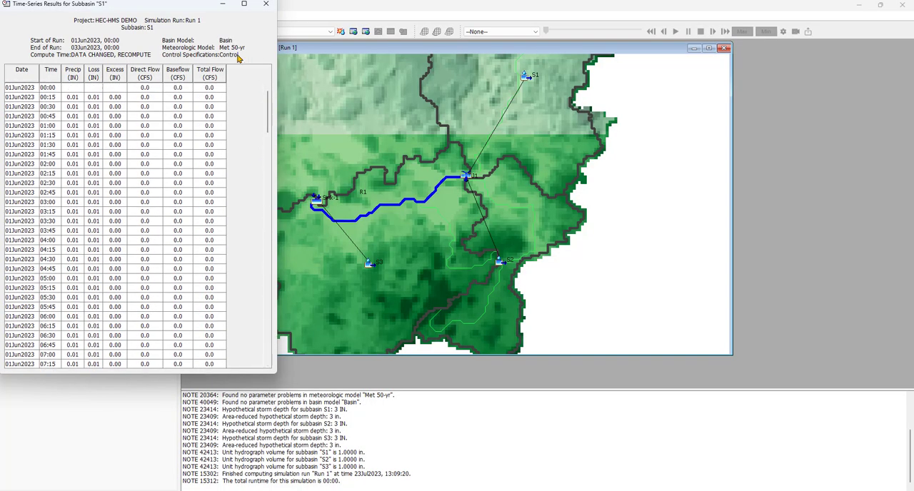
pyautogui.click(272, 10)
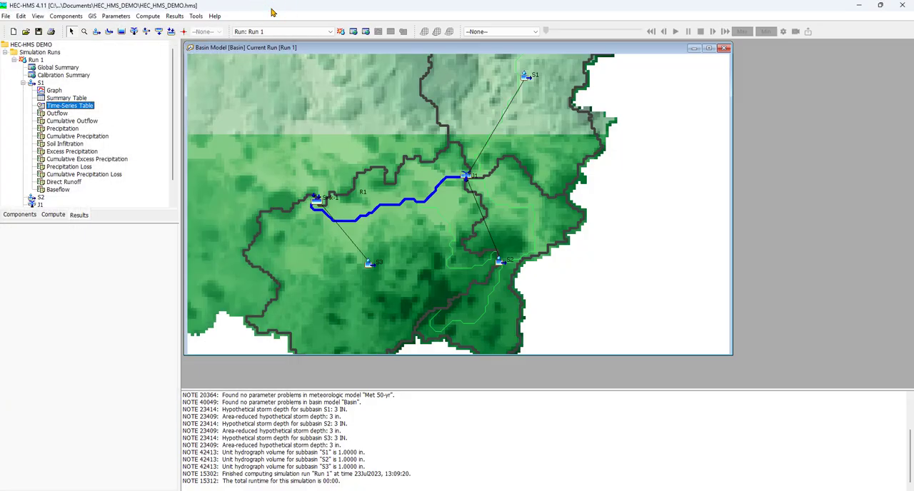
# Preview the outflow, precipitation, cumulative precipitation and soil infiltration plots of subbasin S1, and collapse its results.
pyautogui.click(61, 115)
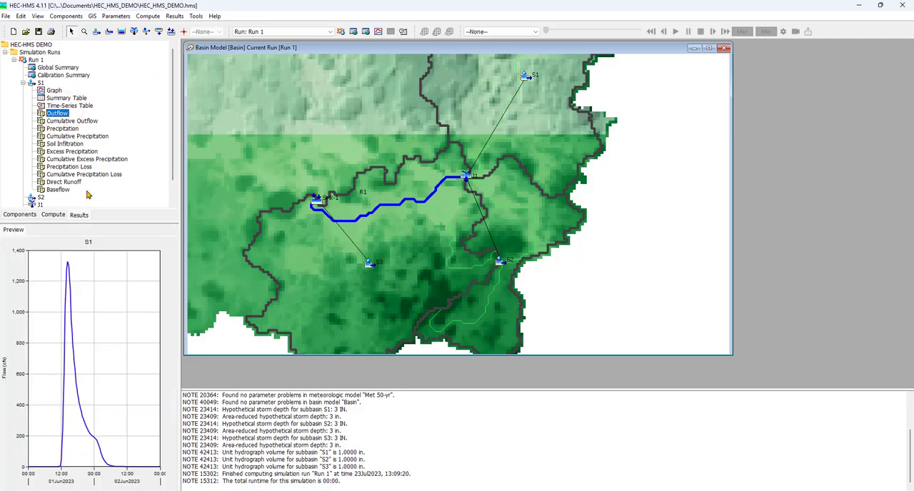
pyautogui.click(62, 129)
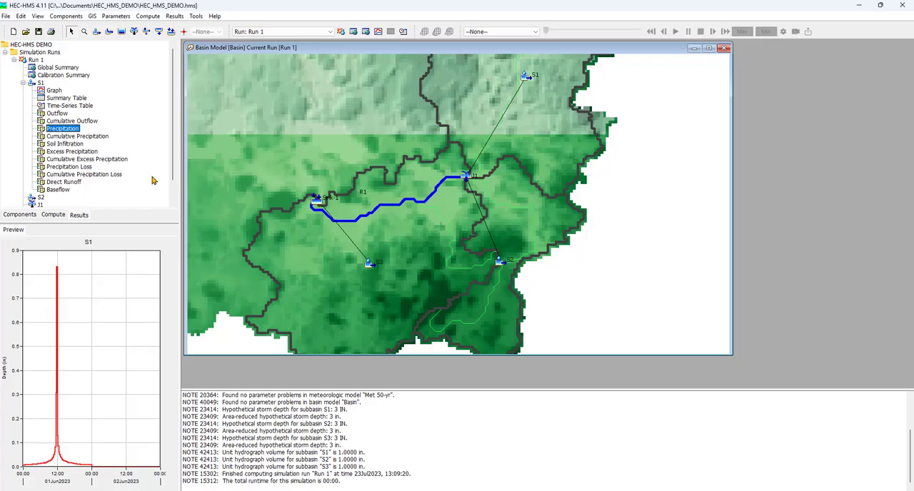
pyautogui.click(100, 138)
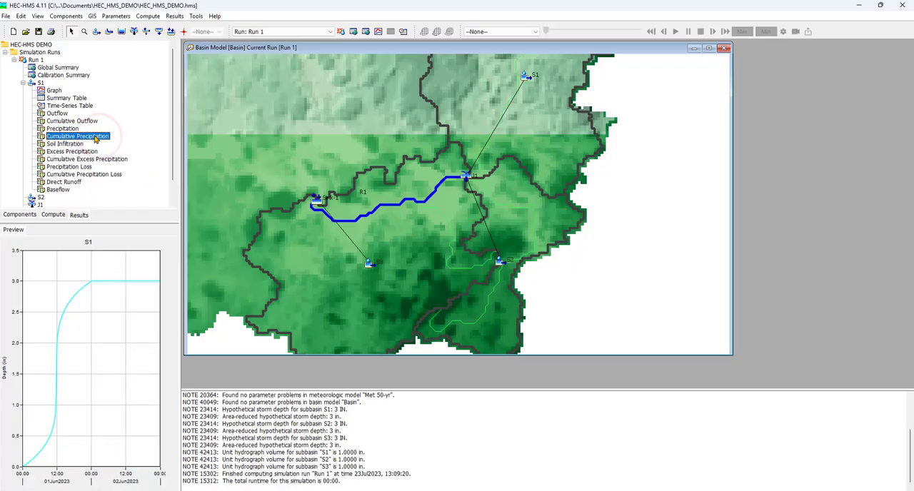
pyautogui.click(85, 145)
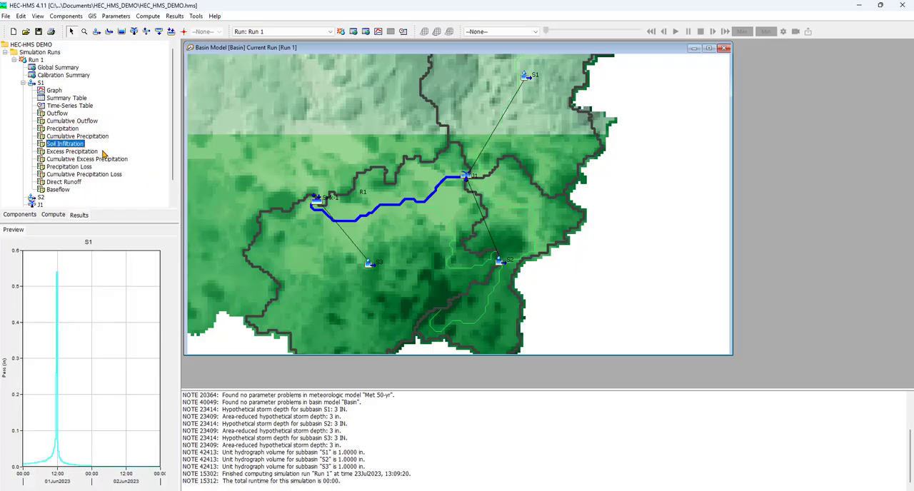
pyautogui.click(23, 83)
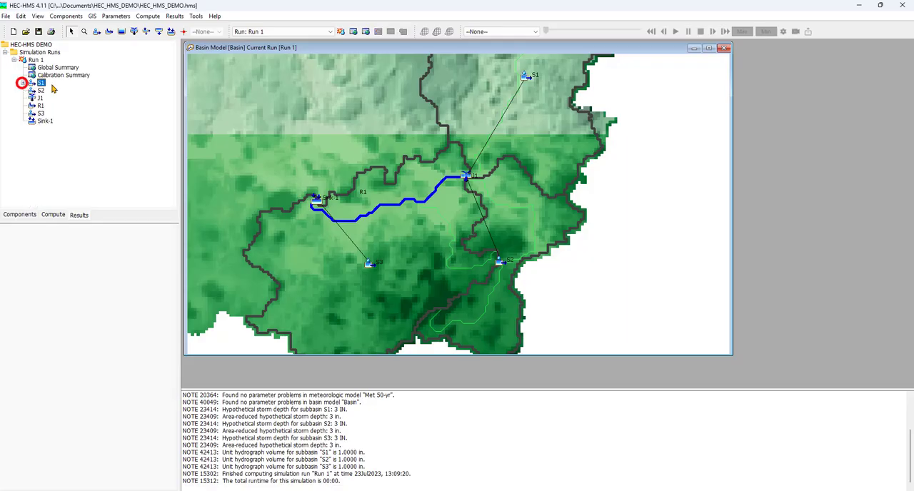
# View the Run 1 results graph of subbasin S2, close it and collapse the subbasin's results.
pyautogui.click(24, 91)
pyautogui.click(44, 98)
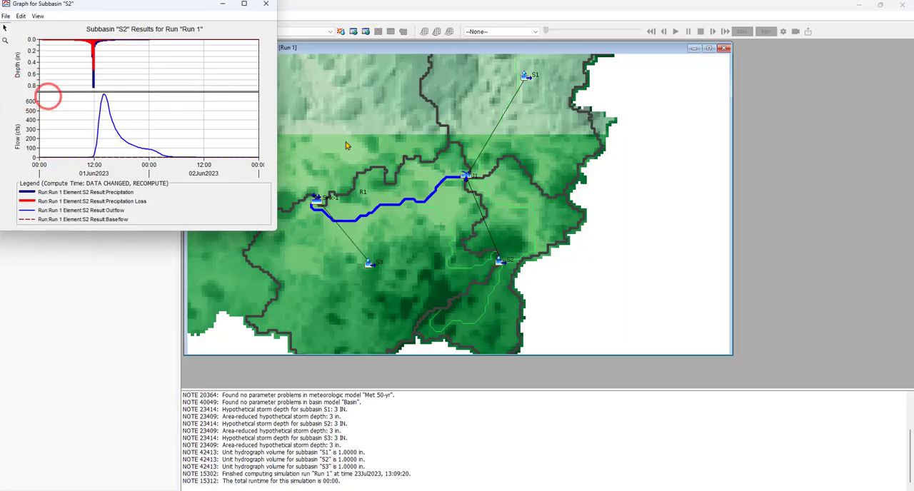
pyautogui.click(264, 4)
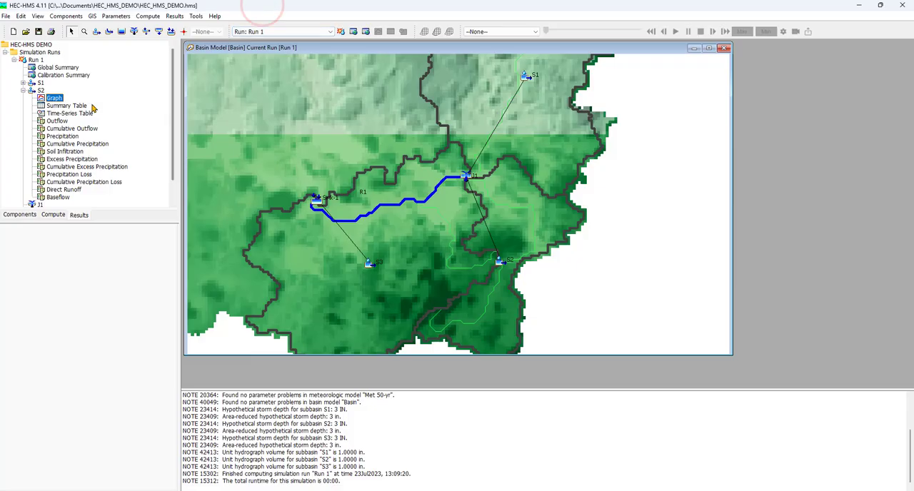
pyautogui.click(23, 90)
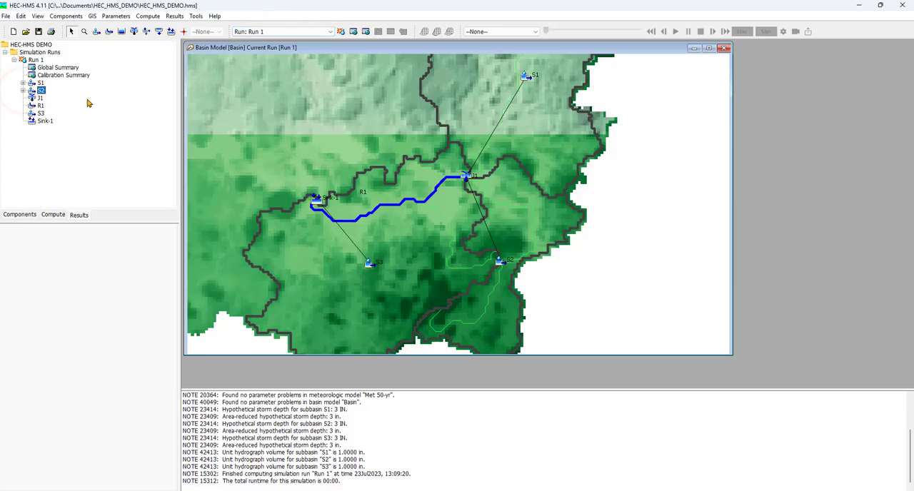
# Examine the Run 1 results graph of junction J1, close it and collapse the junction's results.
pyautogui.doubleClick(39, 98)
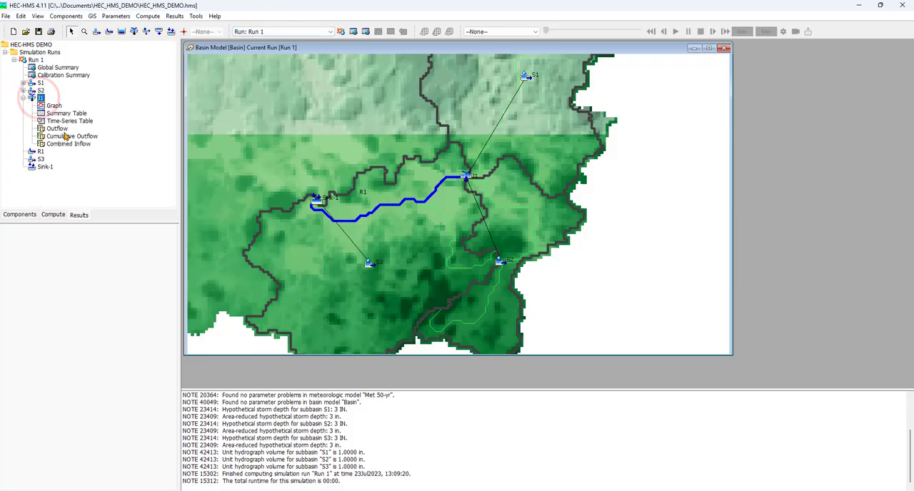
pyautogui.click(56, 106)
pyautogui.moveTo(153, 6); pyautogui.dragTo(220, 118)
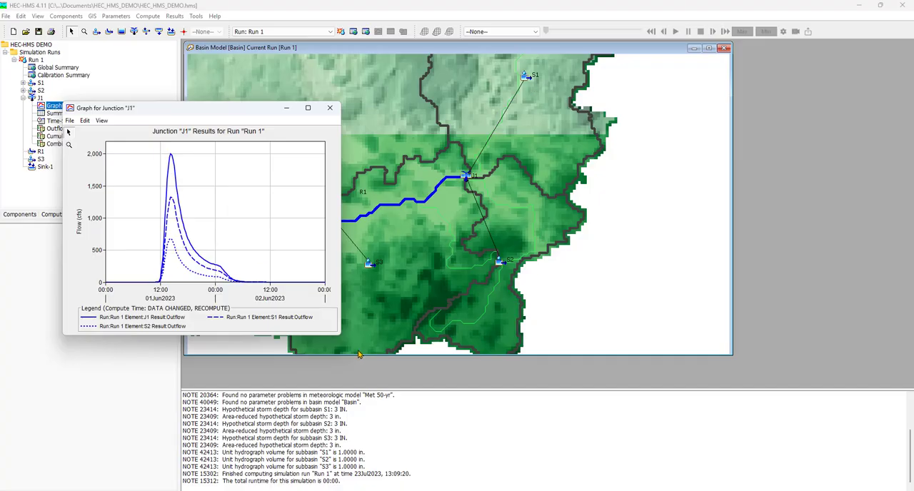
pyautogui.click(329, 108)
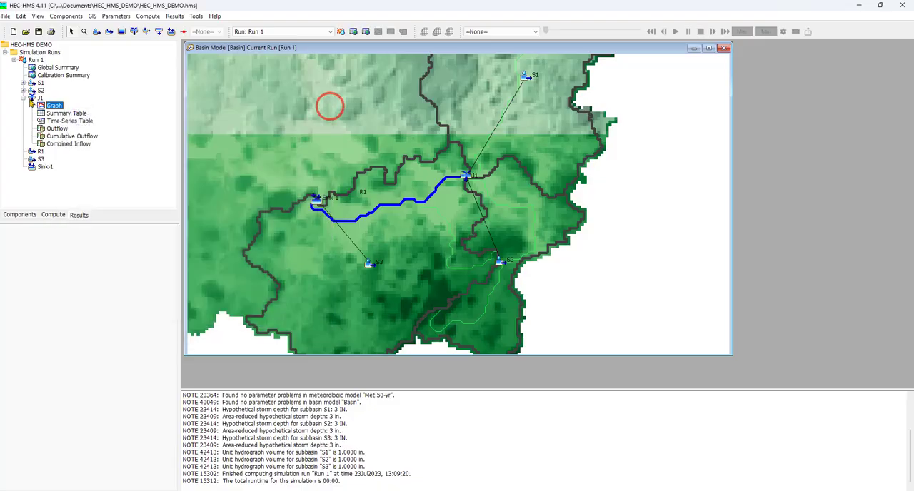
pyautogui.click(23, 98)
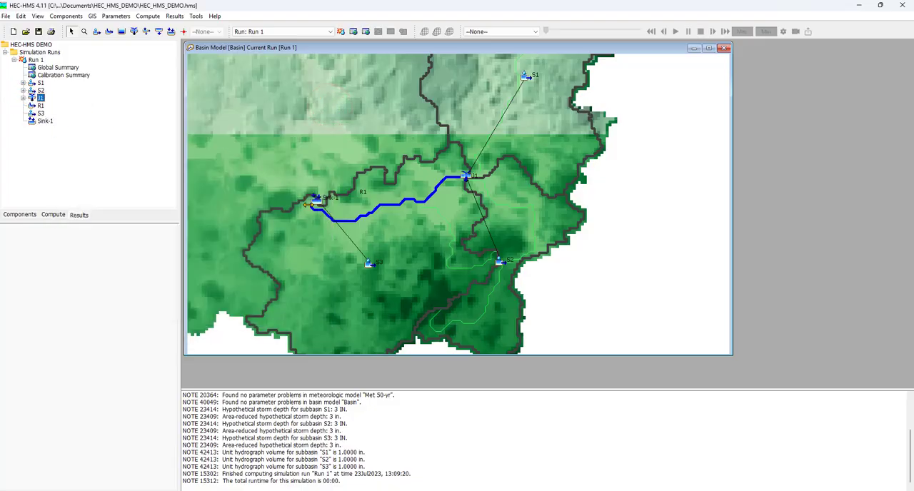
# Examine the Run 1 outflow graph of Sink-1 in an enlarged window and close it.
pyautogui.doubleClick(44, 121)
pyautogui.click(52, 129)
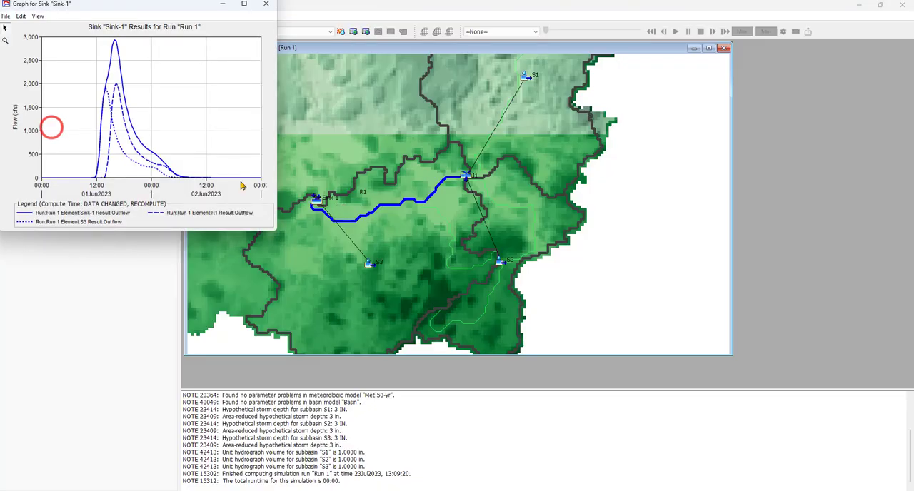
pyautogui.moveTo(137, 5); pyautogui.dragTo(212, 98)
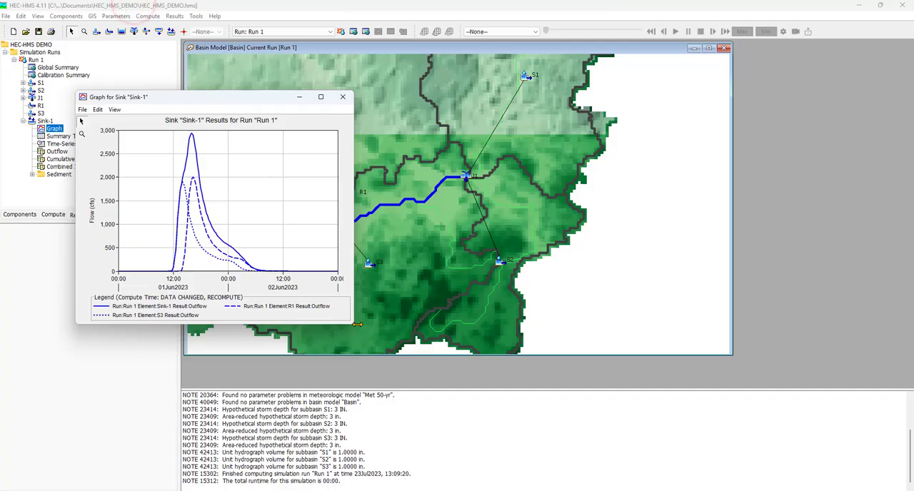
pyautogui.moveTo(350, 325); pyautogui.dragTo(564, 375)
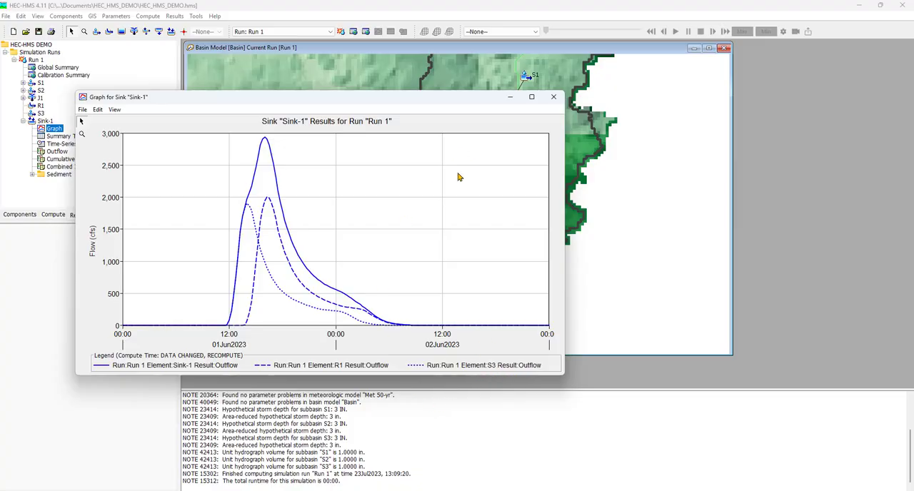
pyautogui.click(553, 98)
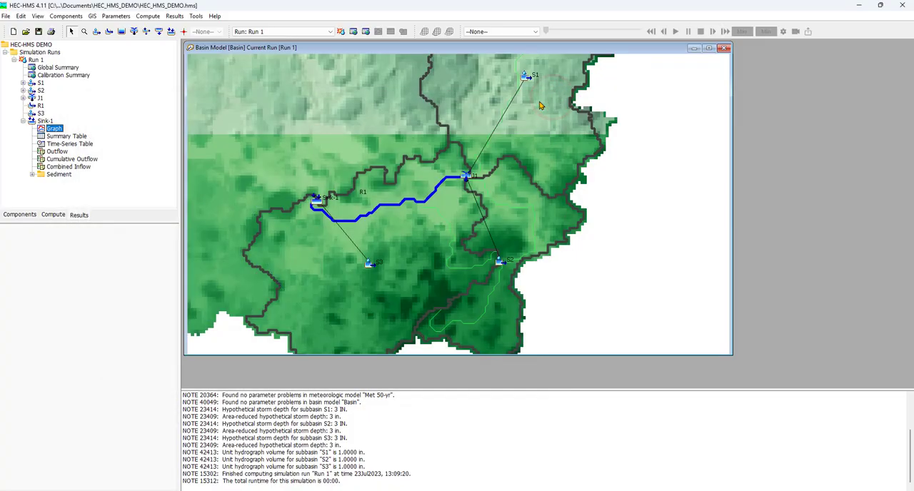